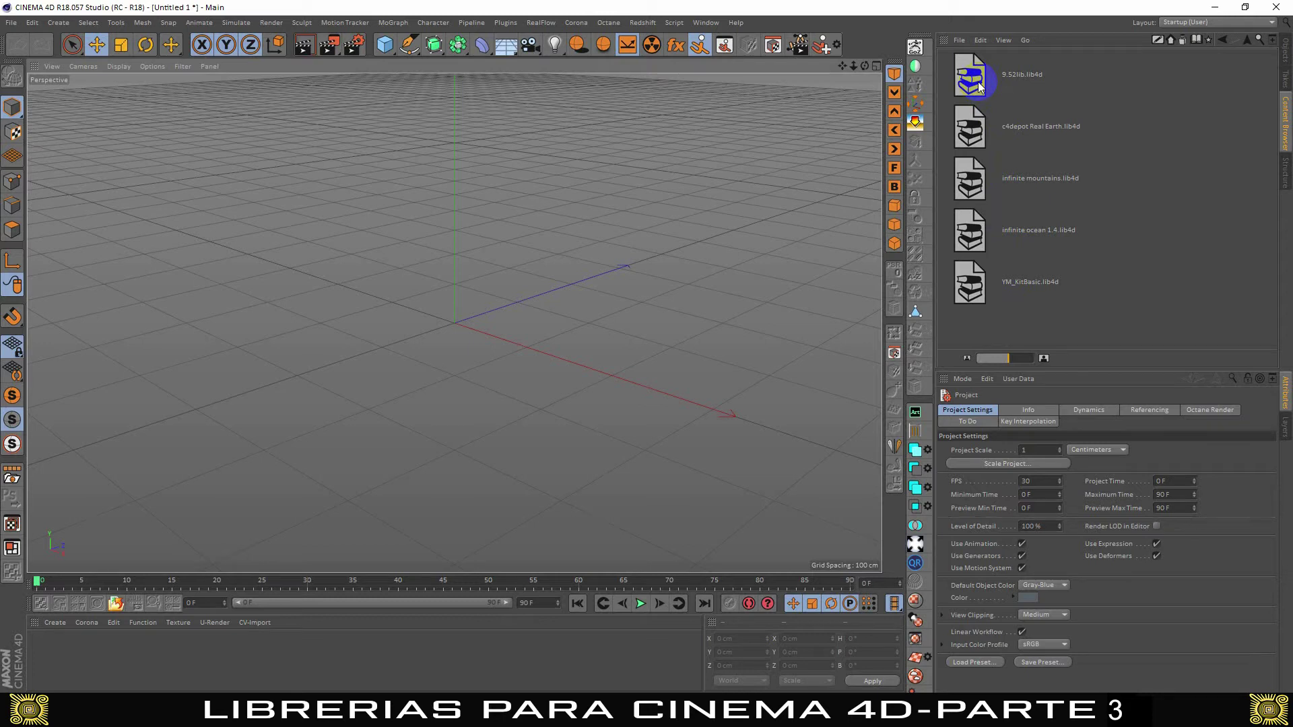
- Open the 9.52lib library's Backgrounds folder, then switch to its Expressions presets
double_click(978, 82)
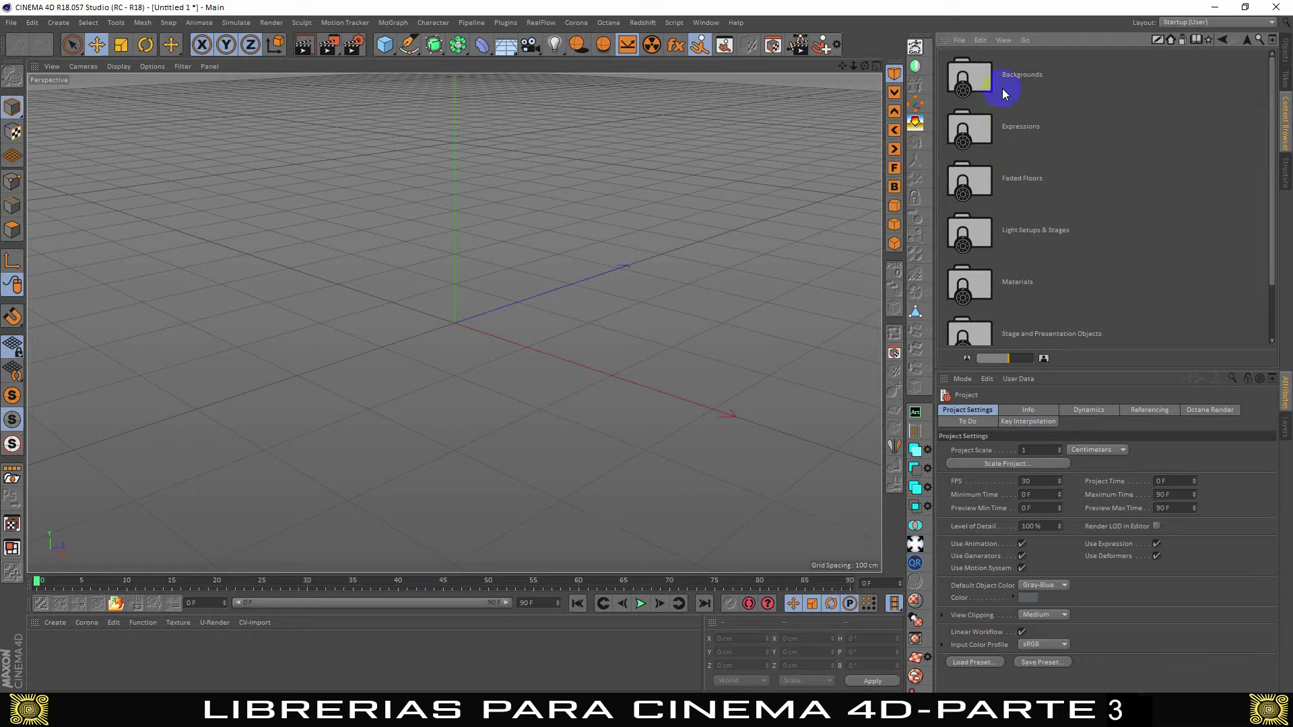
double_click(983, 82)
scroll(987, 131, "down", 3)
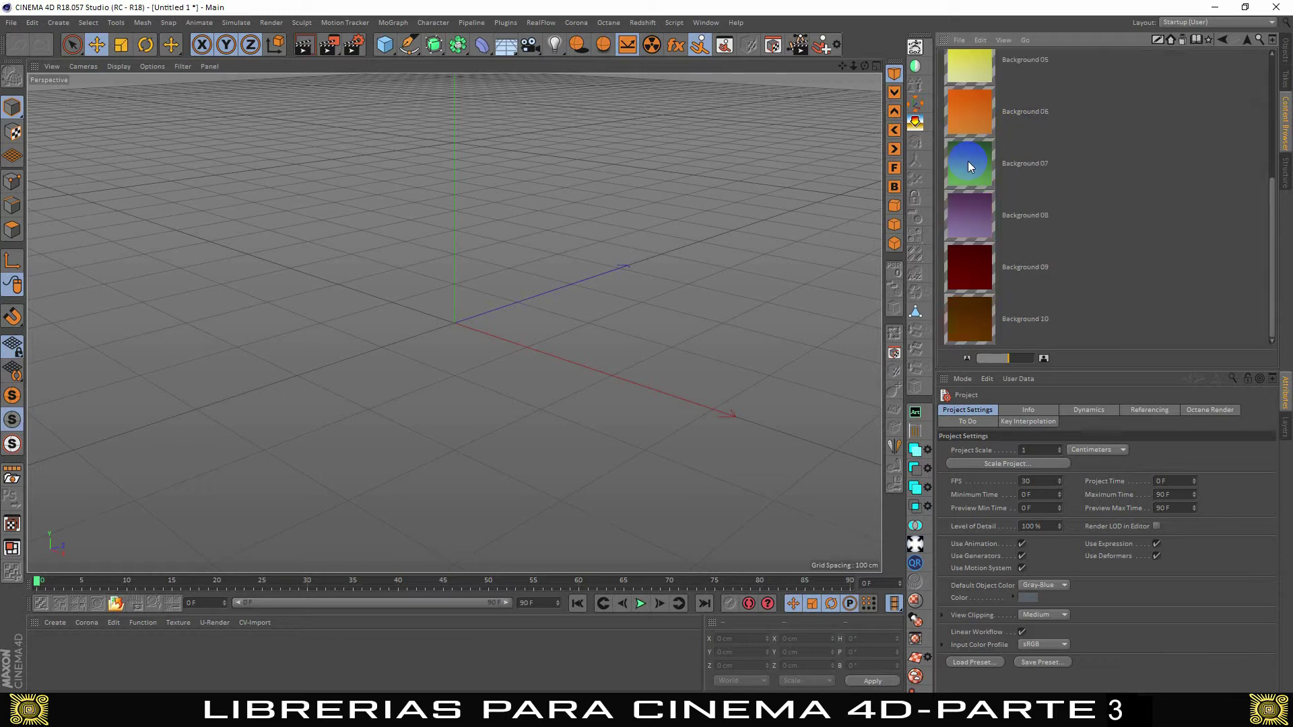
left_click(1222, 41)
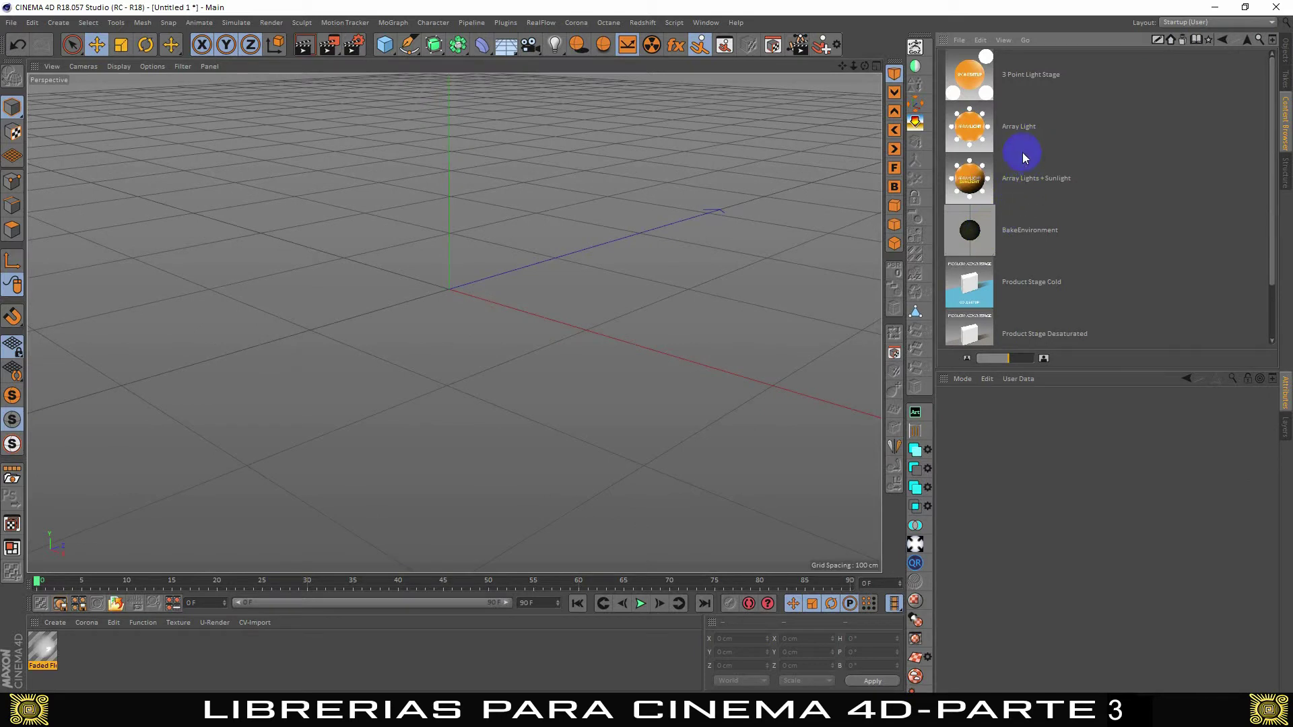
- Add the Array Light / Sunlight rig to the scene and raise it slightly above the cube
left_click_drag(1009, 110, 412, 95)
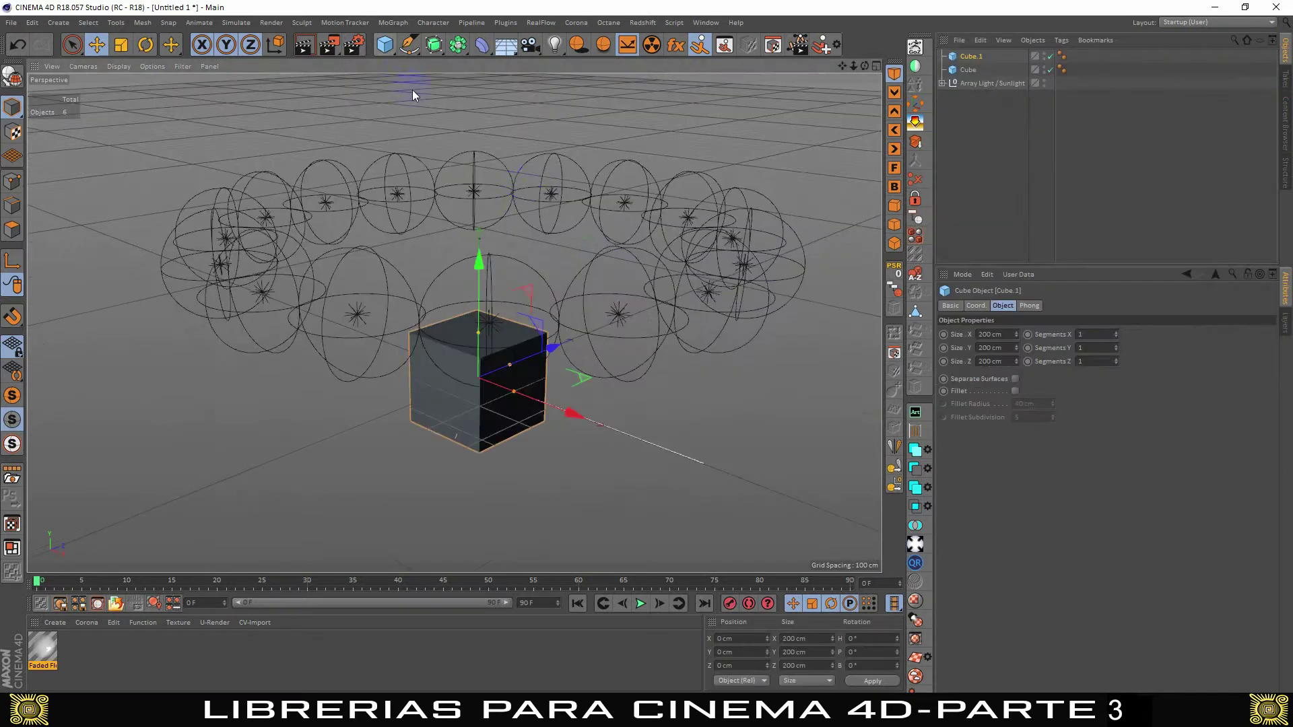
left_click(992, 83)
left_click_drag(479, 120, 493, 89)
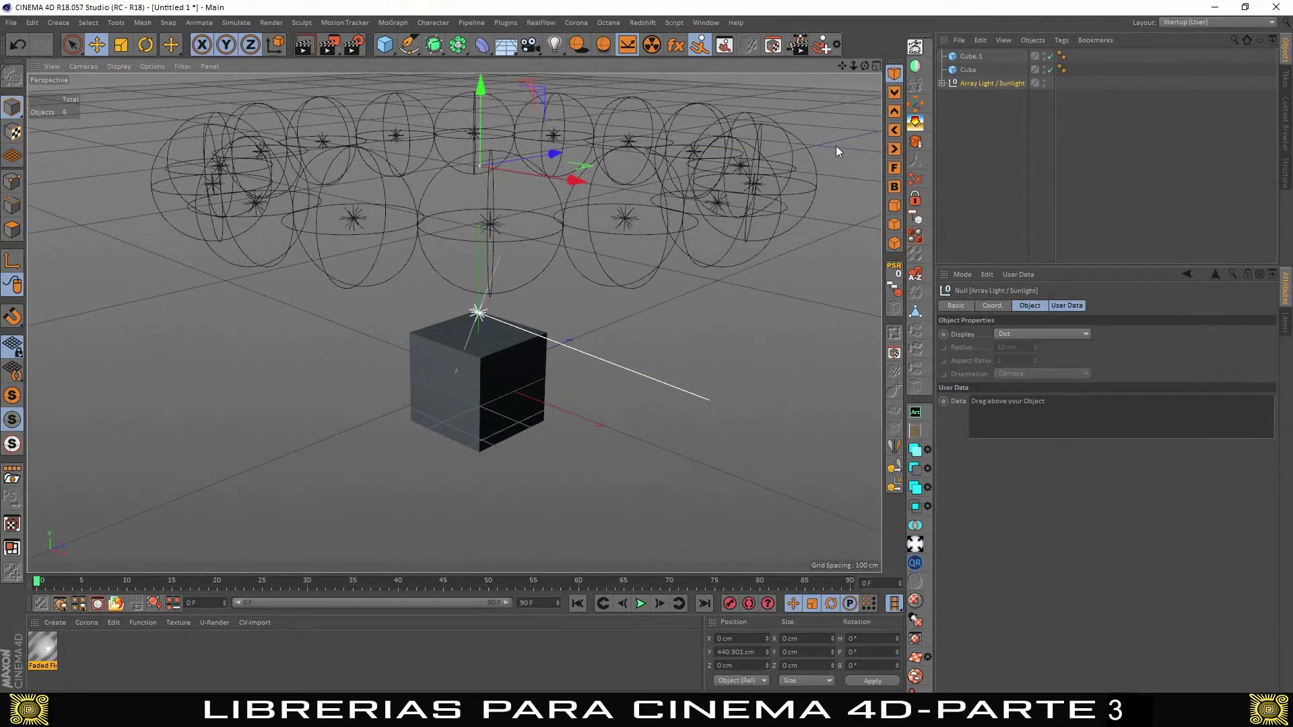
left_click(1045, 99)
left_click(942, 83)
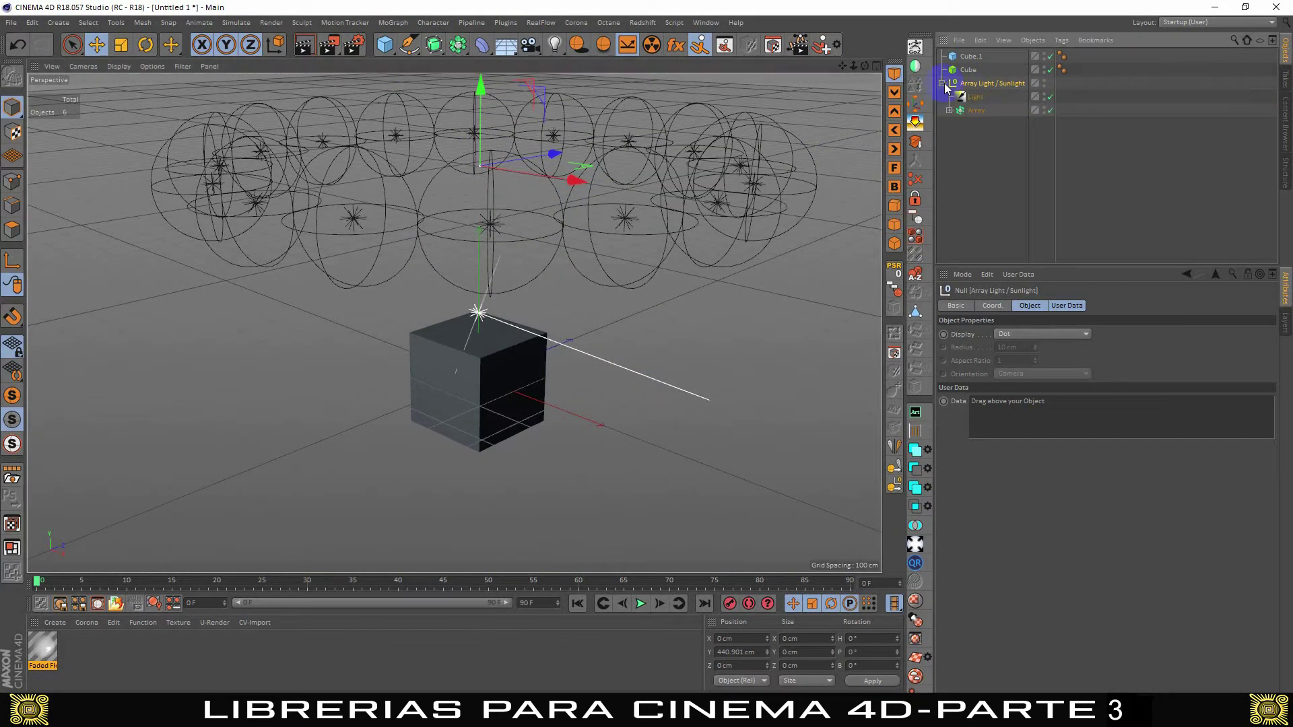
- Raise the intensity of the light inside Array > Light to about 50%
left_click(977, 97)
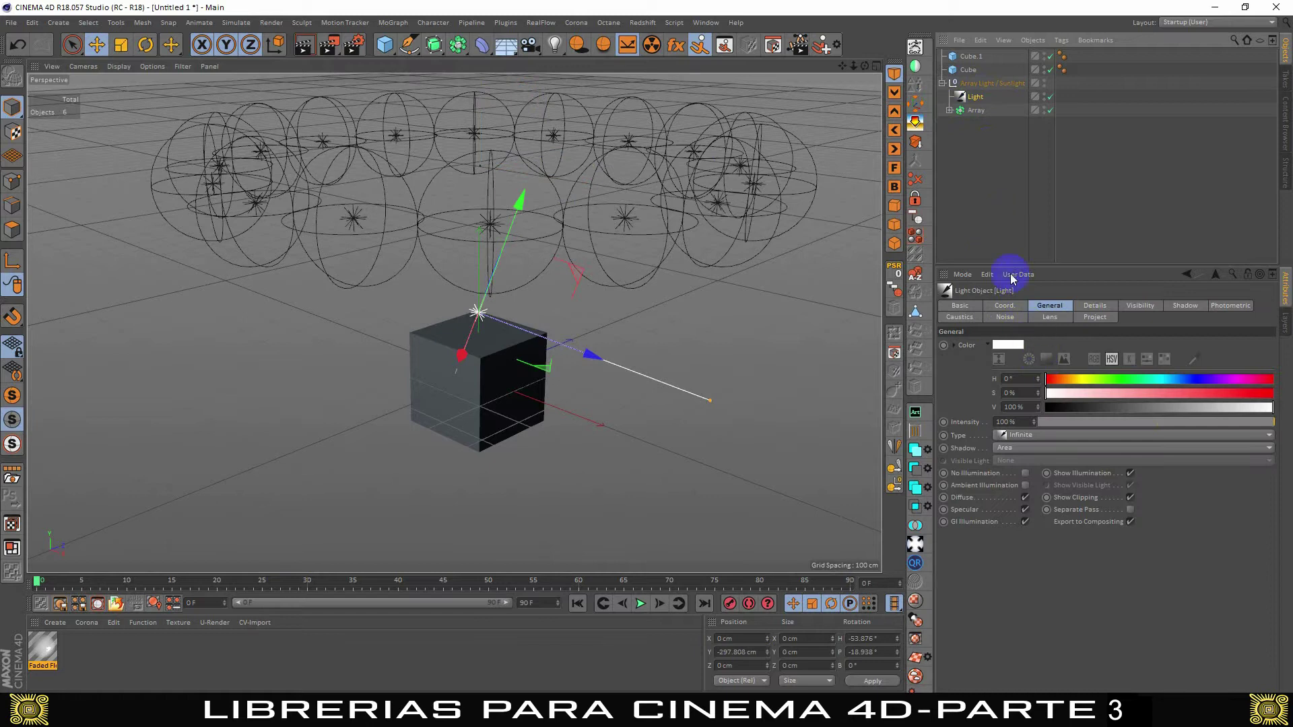
left_click(970, 110)
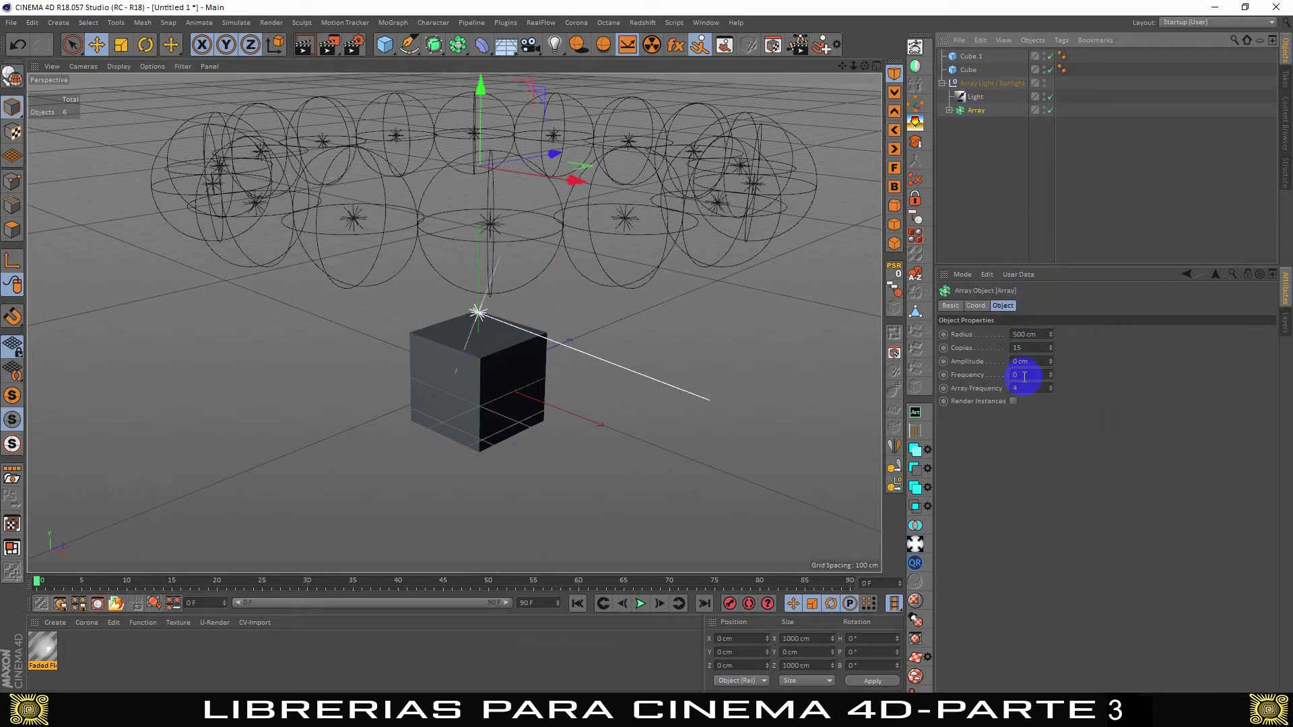
left_click(950, 110)
left_click(982, 124)
left_click_drag(1069, 423, 1151, 426)
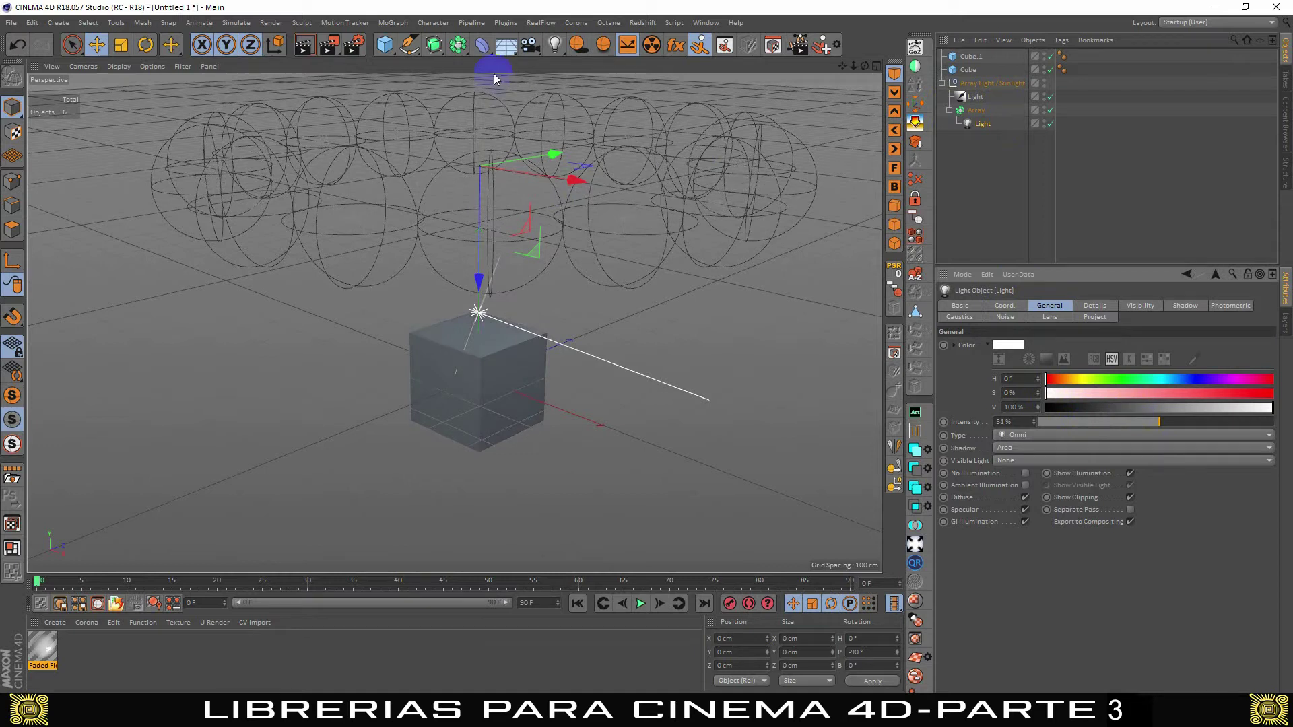
- Render the scene to check the lighting, then orbit to a lower side angle
left_click(330, 44)
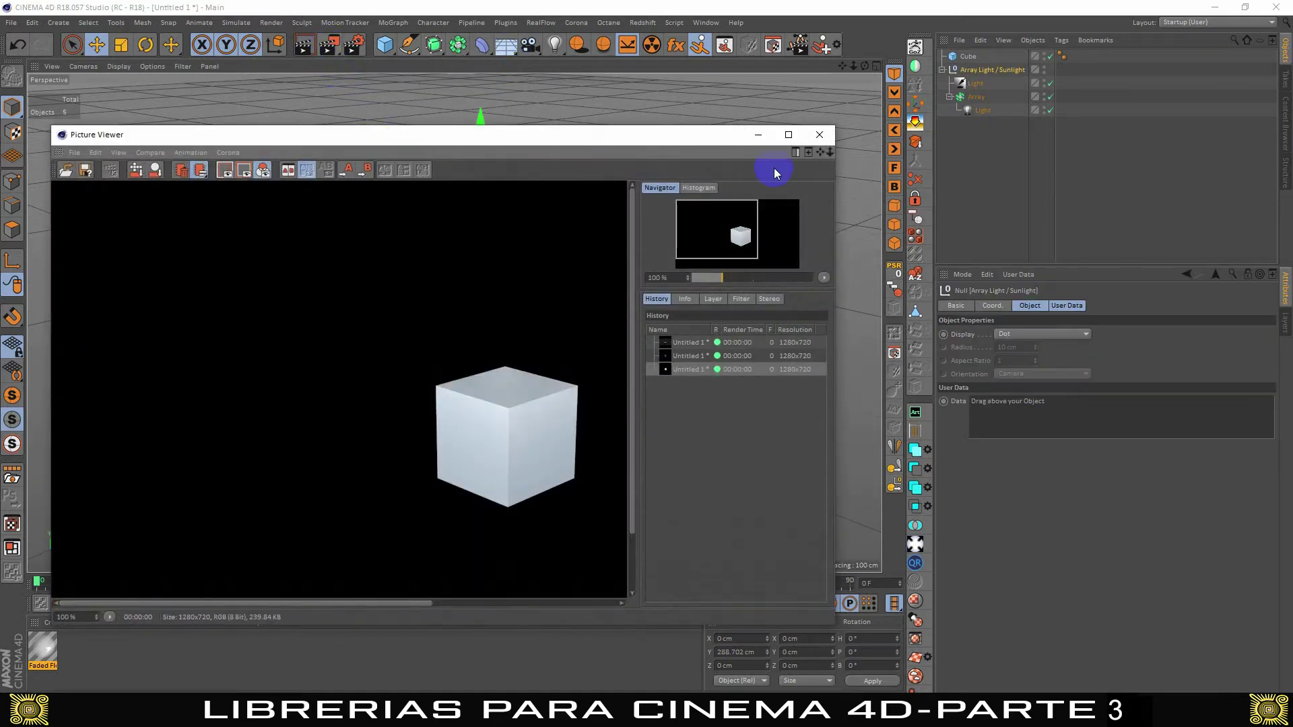
left_click(820, 134)
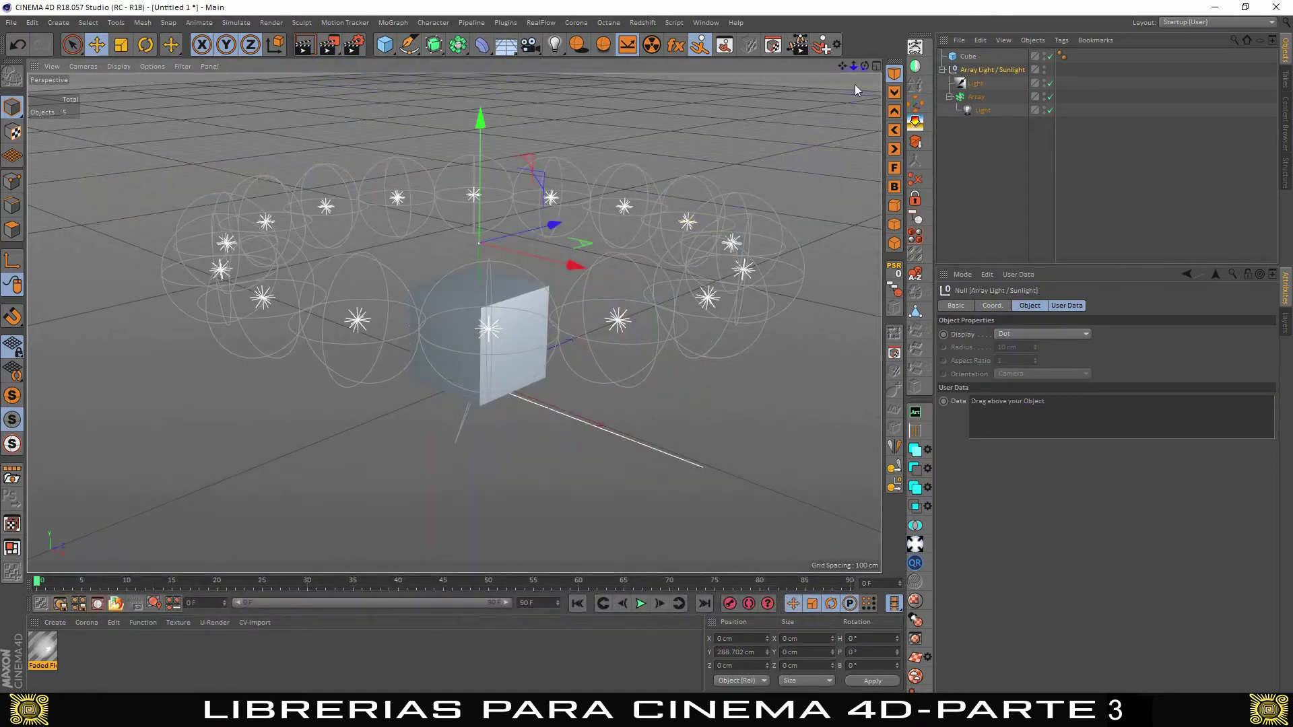
mouse_move(863, 63)
left_mouse_down()
mouse_move(647, 354)
mouse_move(646, 303)
left_mouse_up()
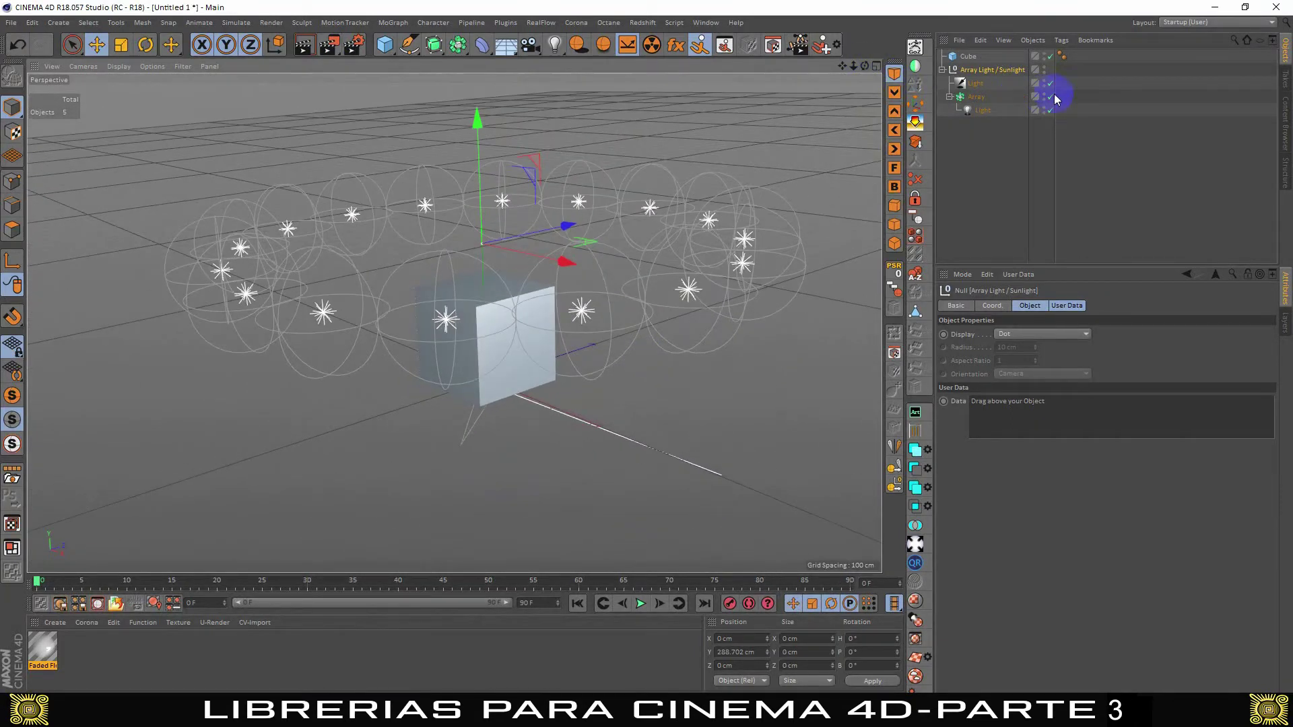
left_click(1285, 115)
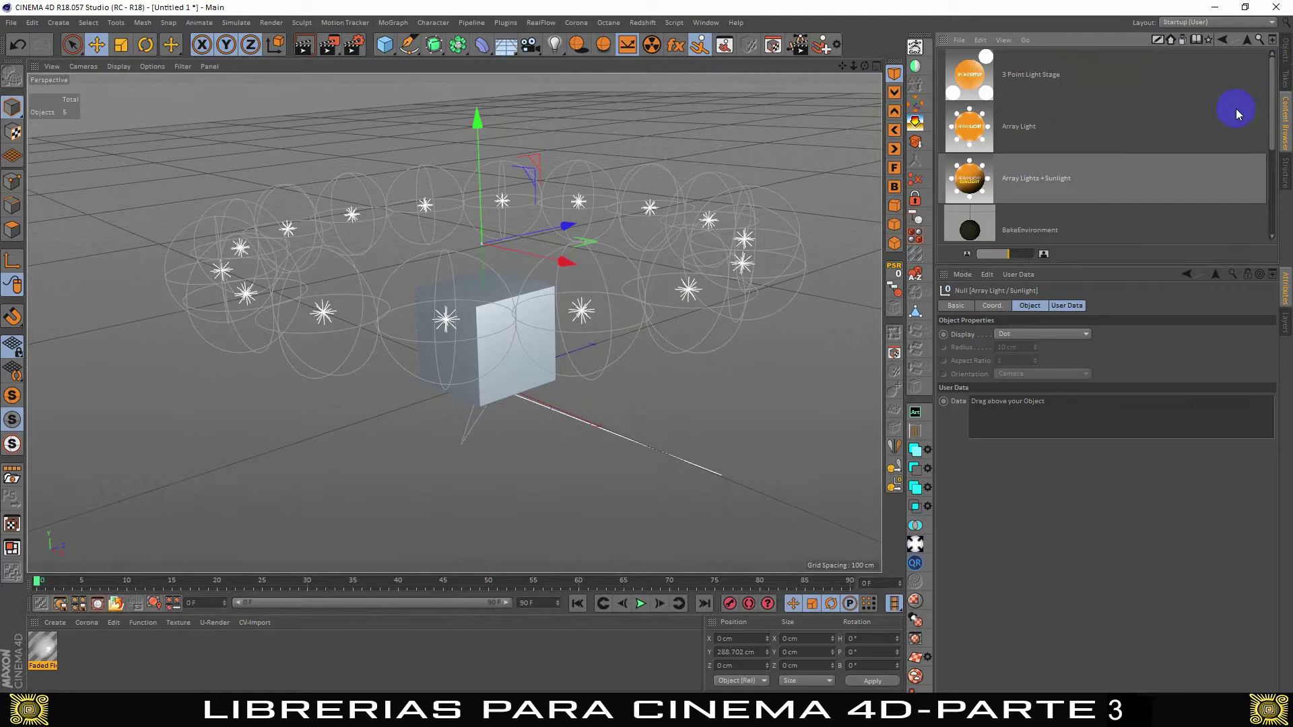
left_click(1287, 54)
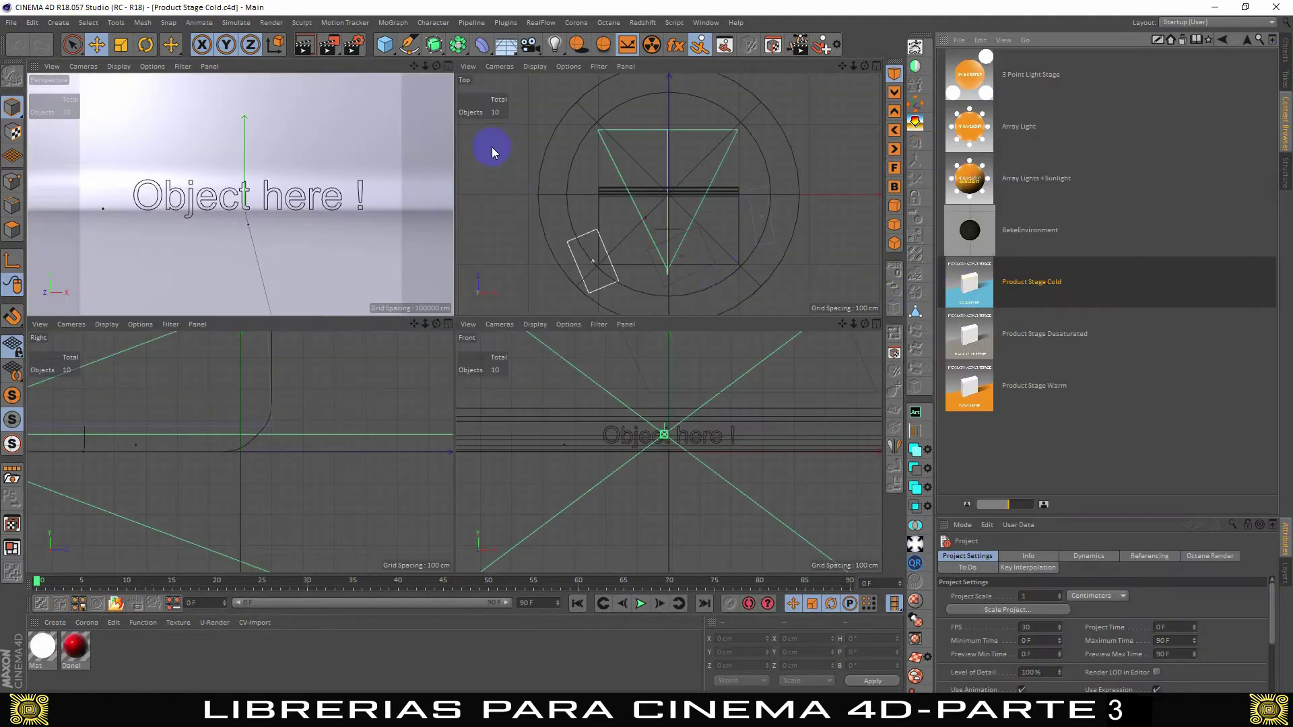
- Maximize the Perspective view and open the library's Materials folder
left_click(448, 66)
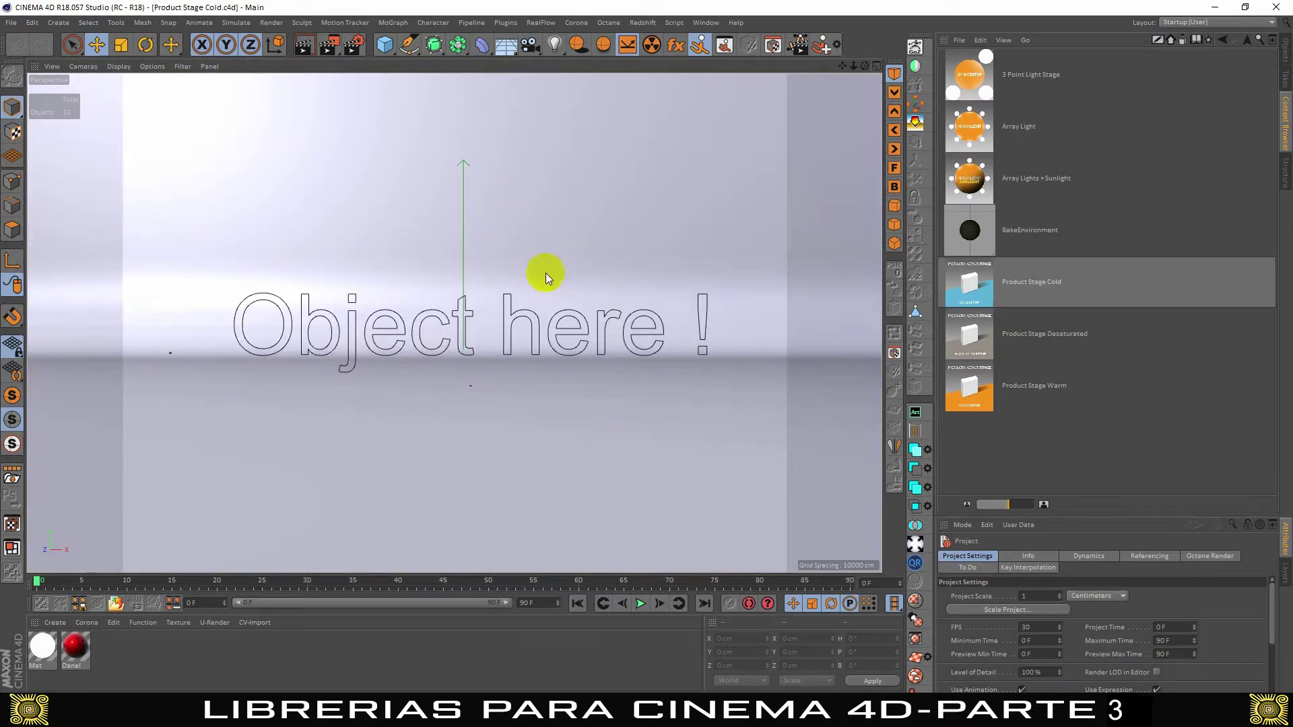
key("ctrl+v")
double_click(980, 293)
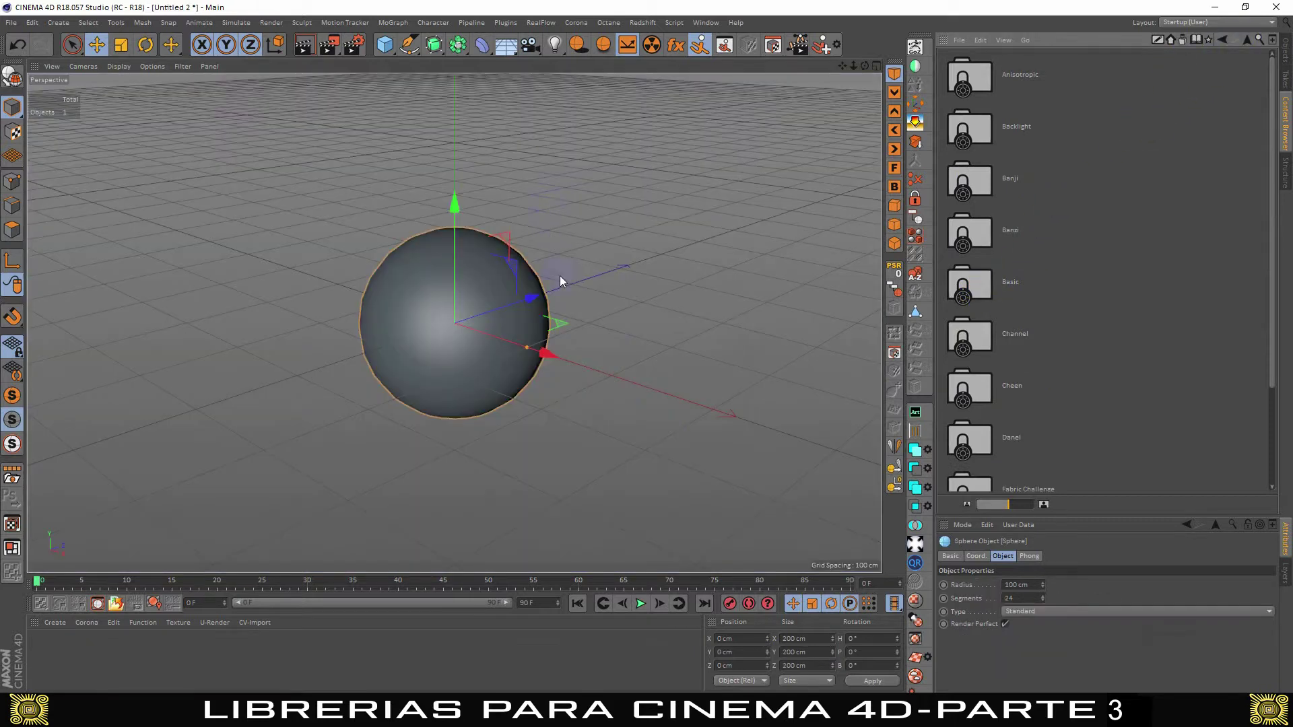
- Ctrl-drag copies of the sphere into a row and start a second row
left_click_drag(537, 306, 853, 176, "ctrl")
scroll(745, 215, "down", 3)
middle_click_drag(742, 232, 559, 268, "alt")
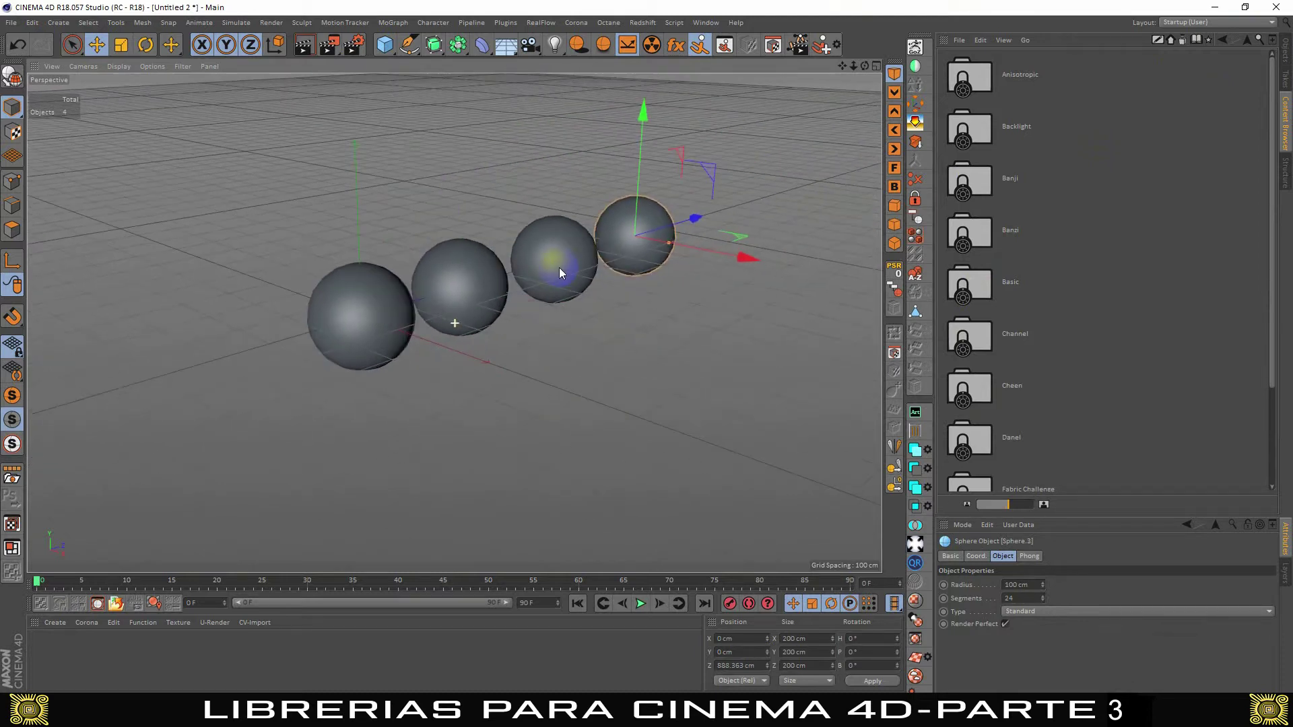
left_click_drag(754, 265, 846, 304, "ctrl")
mouse_move(783, 233)
left_mouse_down("ctrl")
mouse_move(697, 284)
mouse_move(606, 296)
mouse_move(503, 338)
mouse_move(625, 367)
left_mouse_up("ctrl")
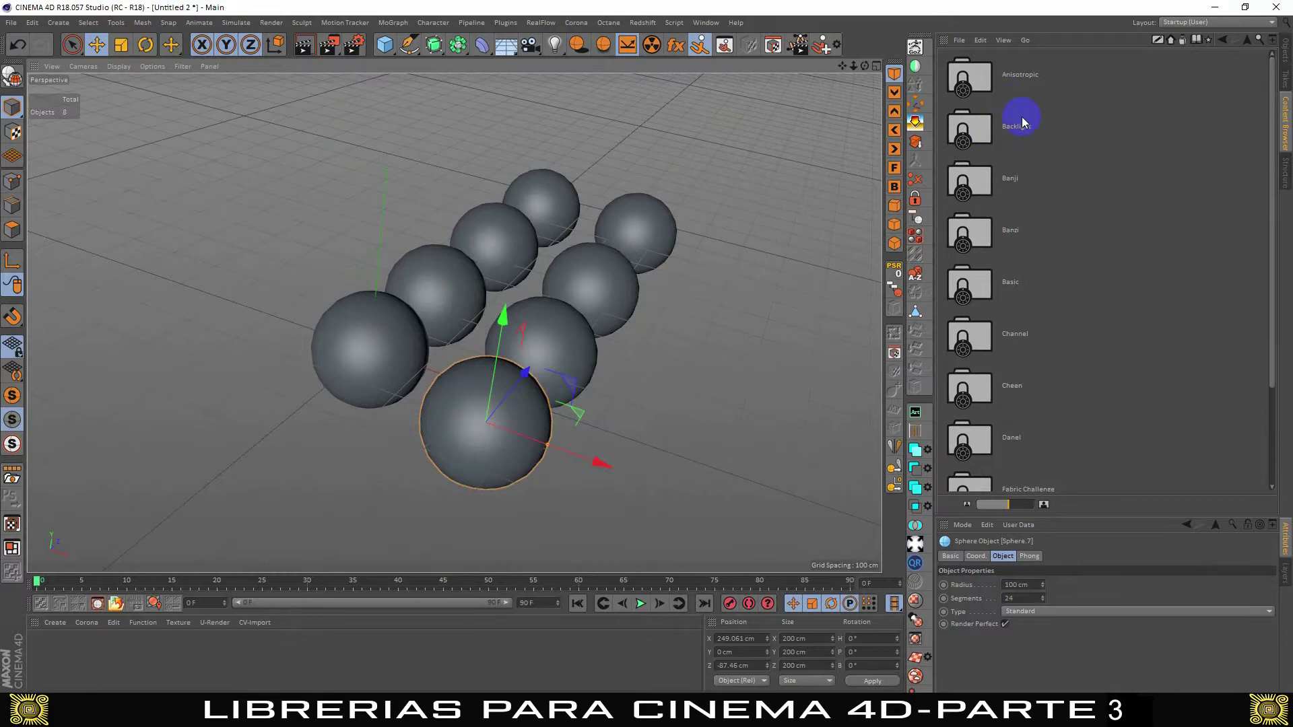
left_click(989, 89)
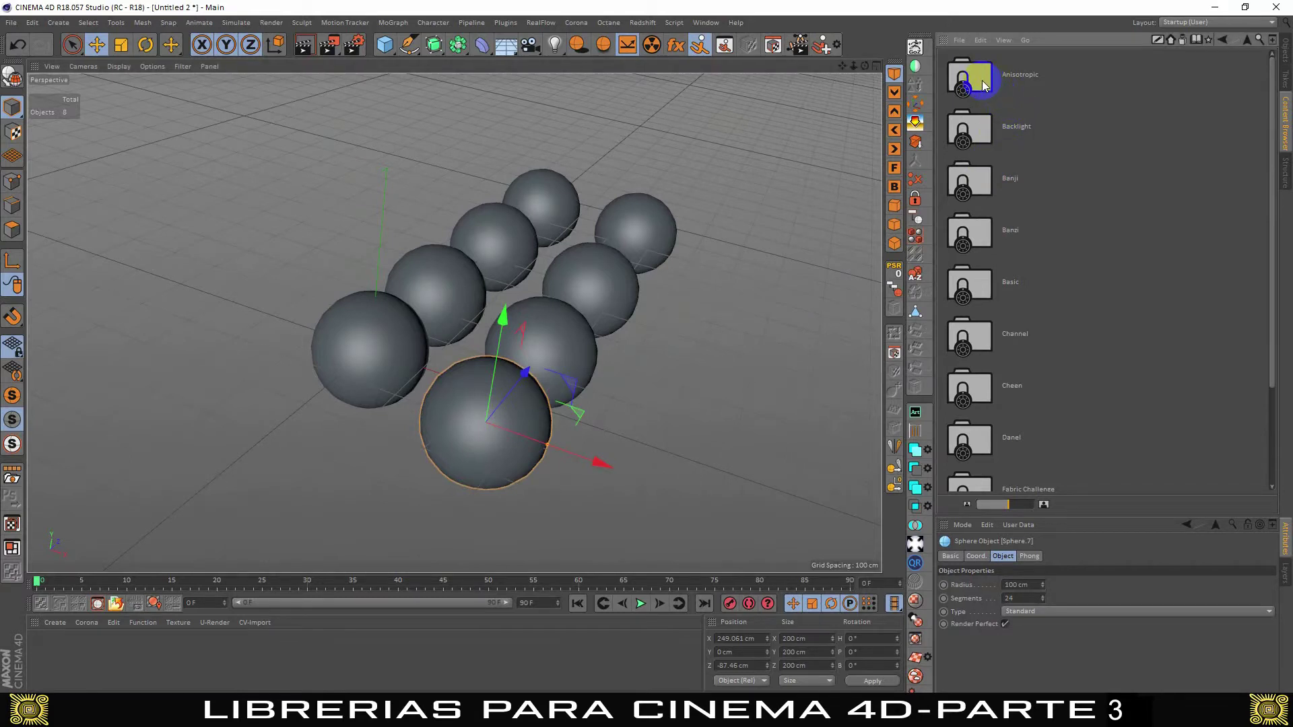
- Apply white pattern, dark red backlit1 and cyan glass1 materials to spheres
left_click(1247, 40)
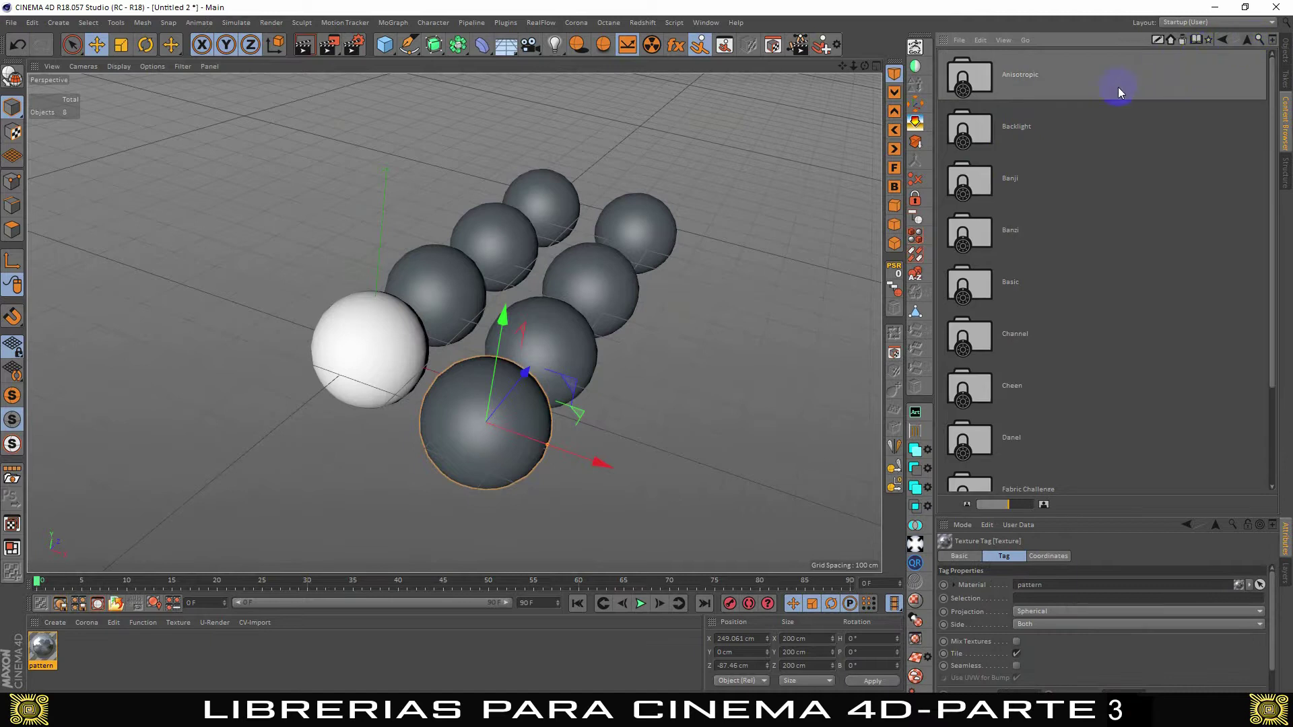
double_click(984, 129)
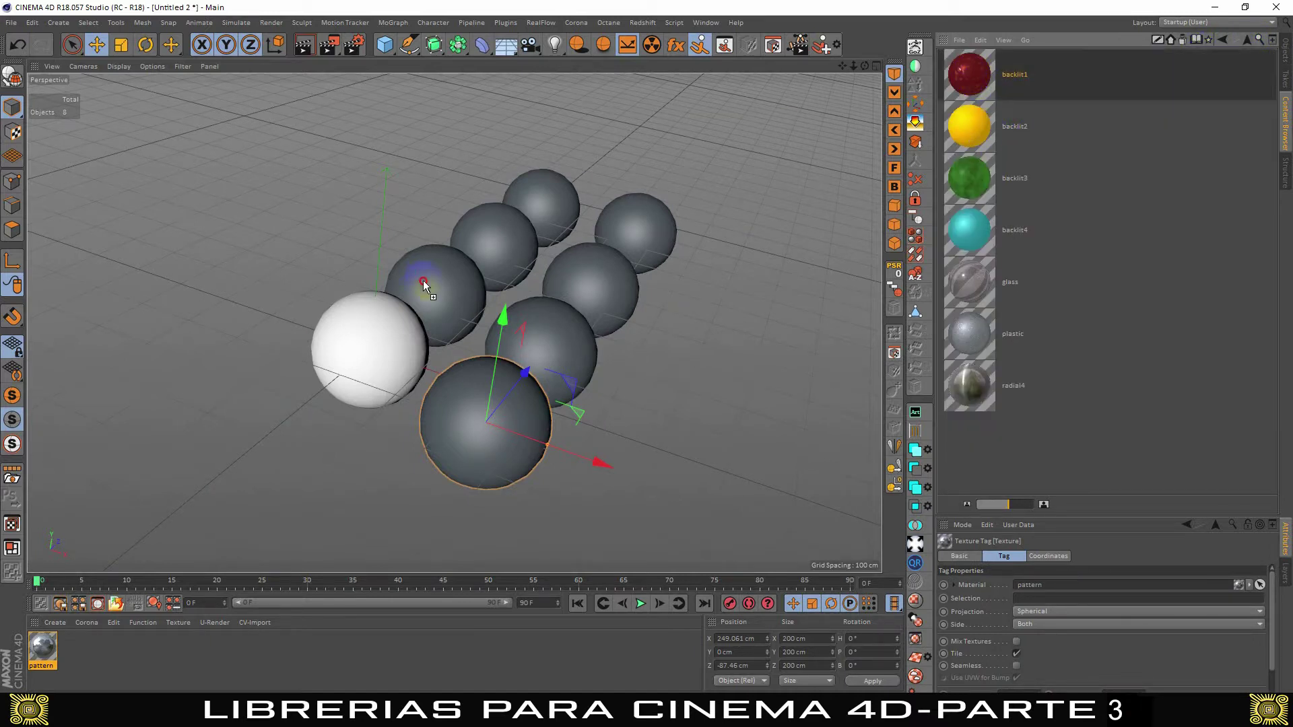
left_click_drag(972, 80, 431, 293)
left_click(1248, 40)
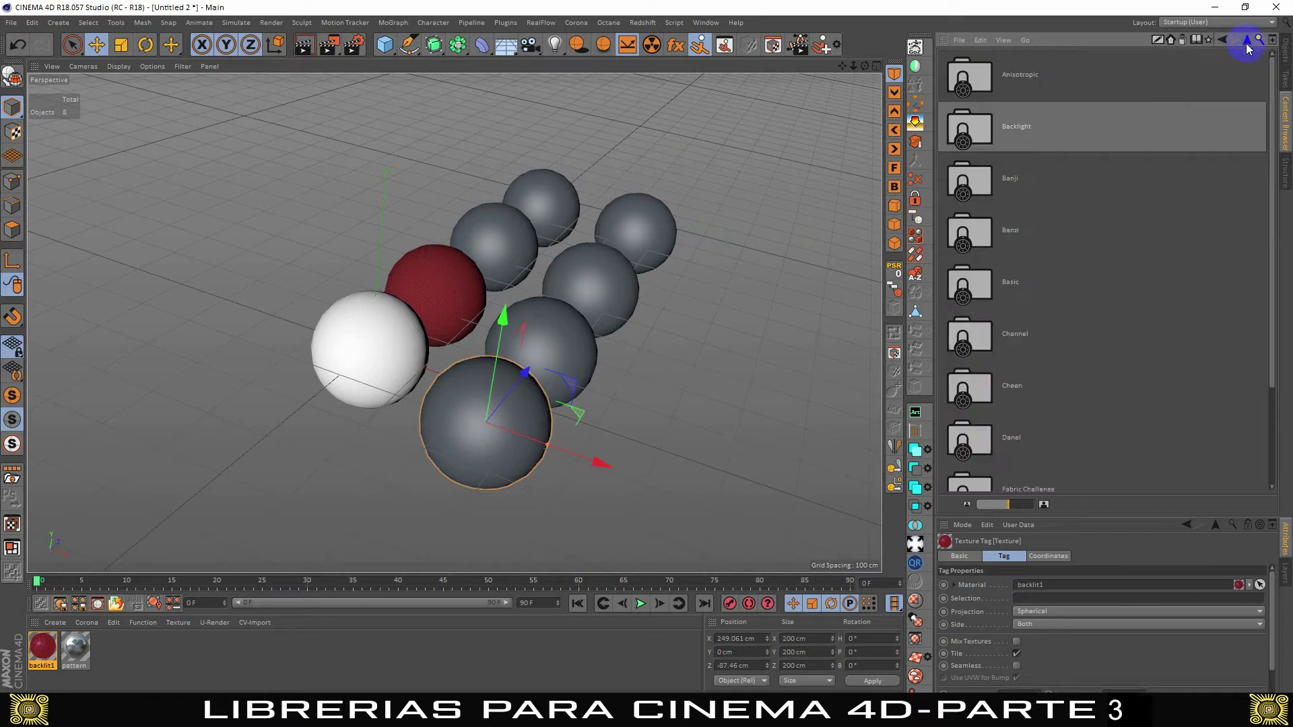
double_click(970, 180)
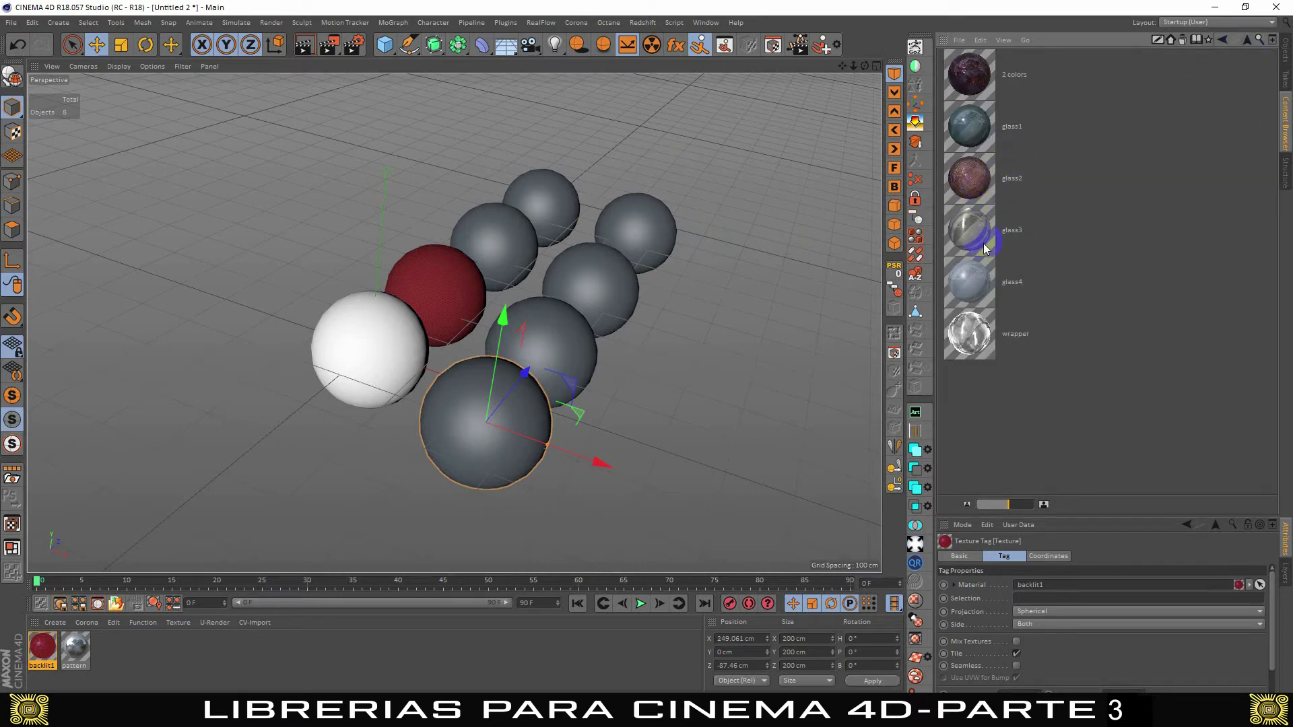
left_click(973, 134)
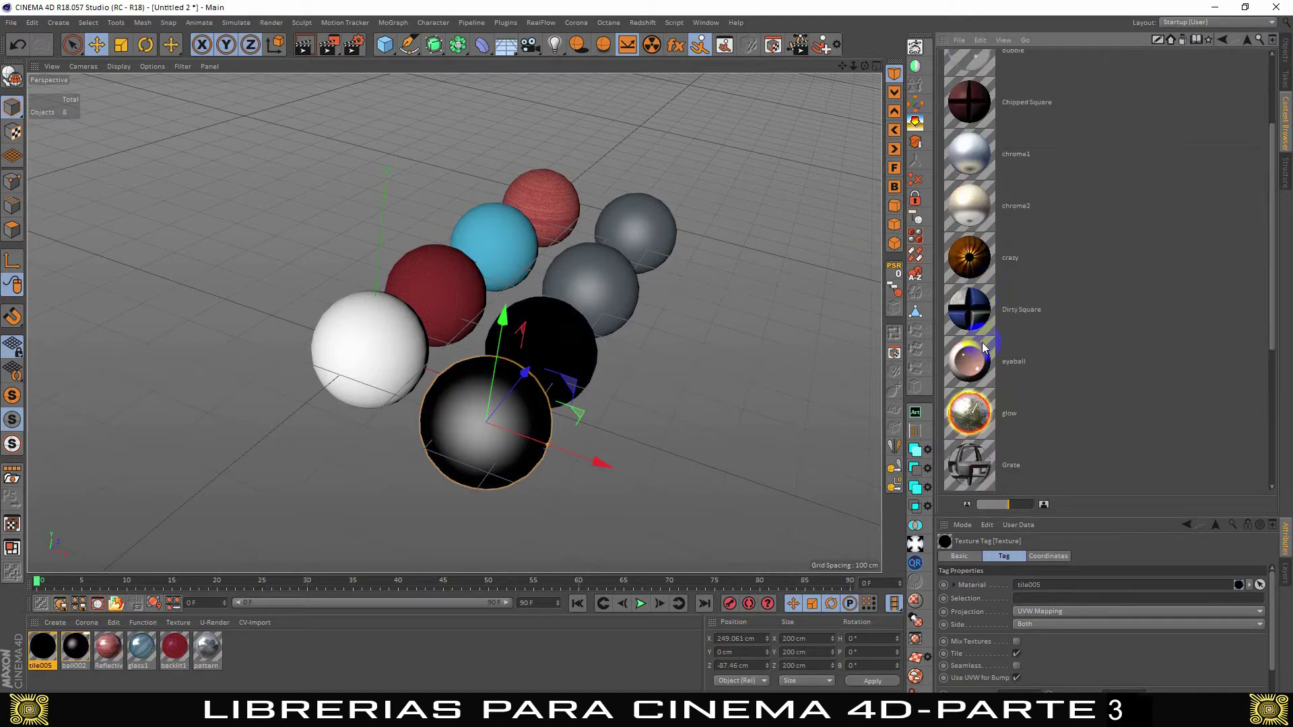
- Give a sphere the eyeball material and the front sphere the Mirror material
mouse_move(972, 367)
left_mouse_down()
mouse_move(871, 365)
mouse_move(606, 290)
left_mouse_up()
left_click(1248, 40)
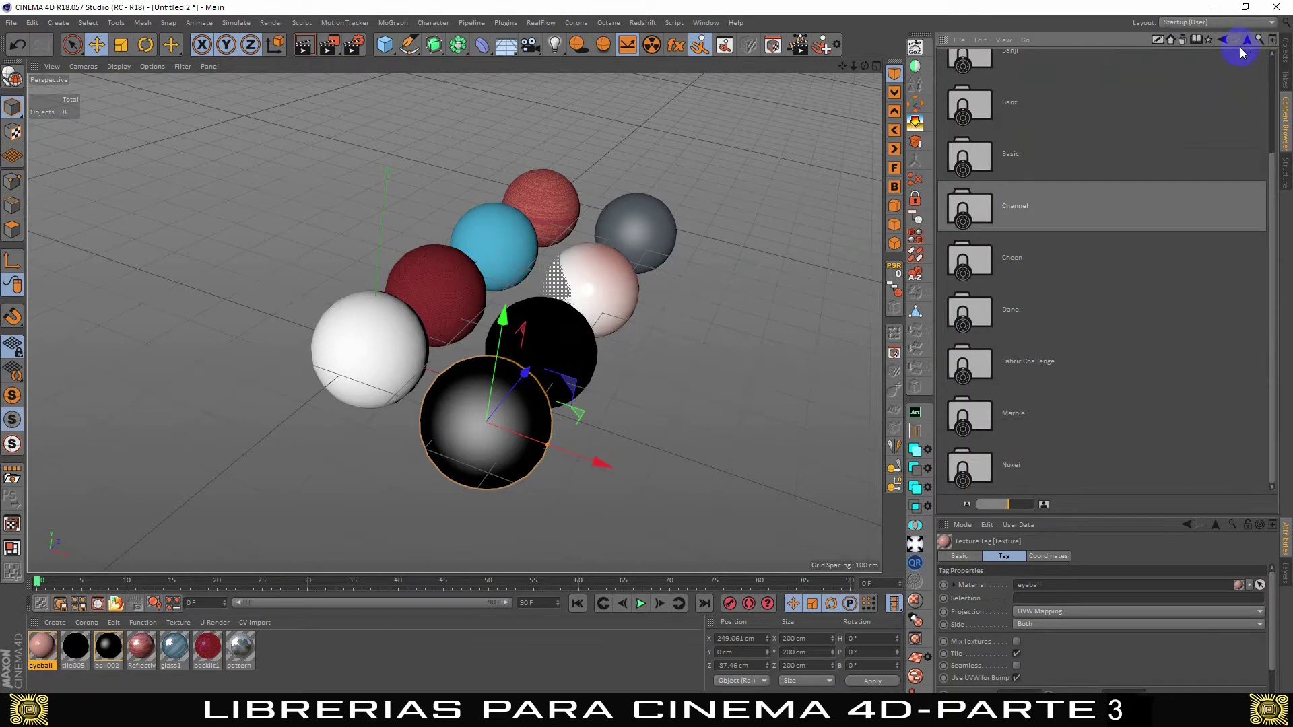
left_click(972, 272)
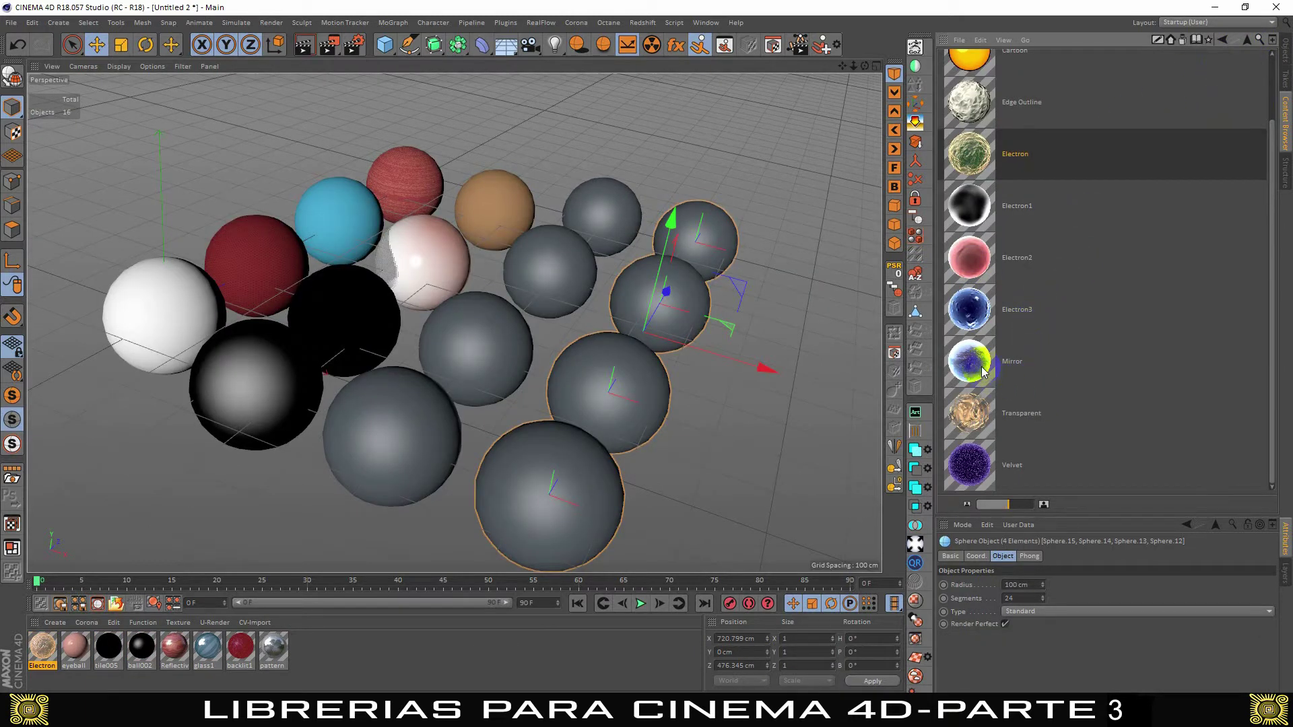
left_click_drag(982, 371, 396, 445)
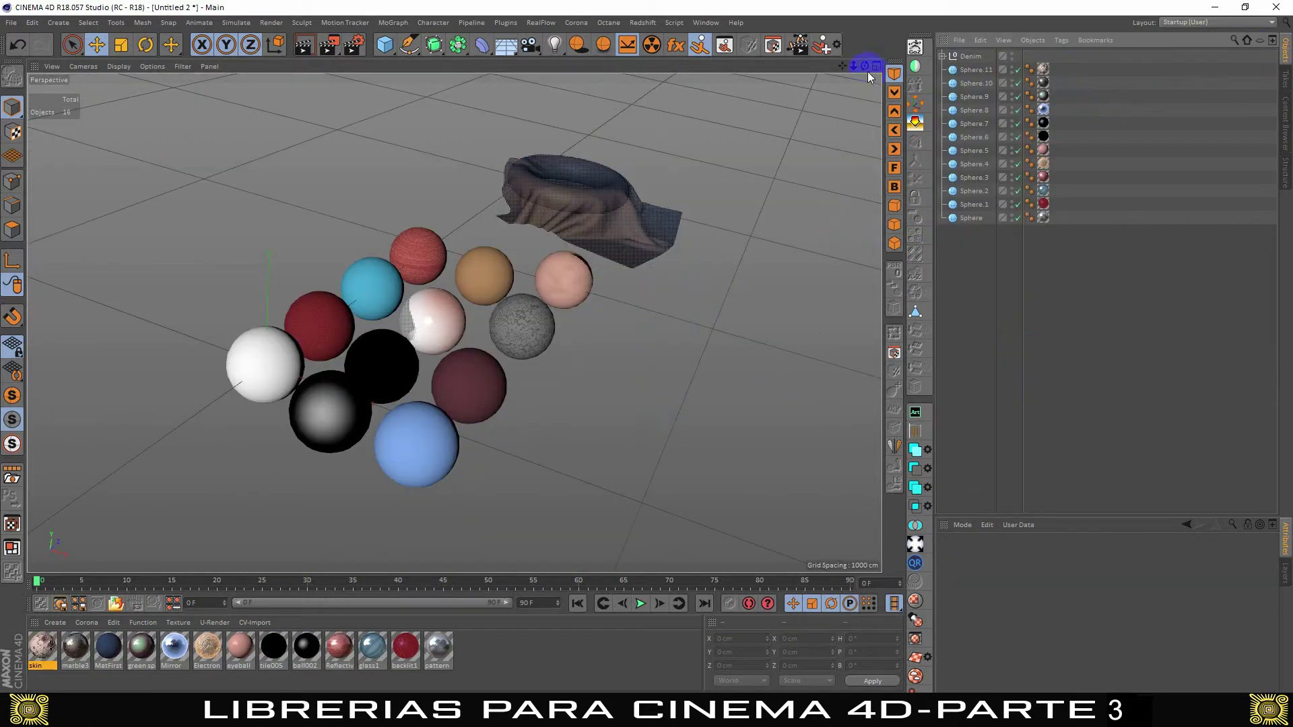
- Set the render output width to 1920
left_click(354, 44)
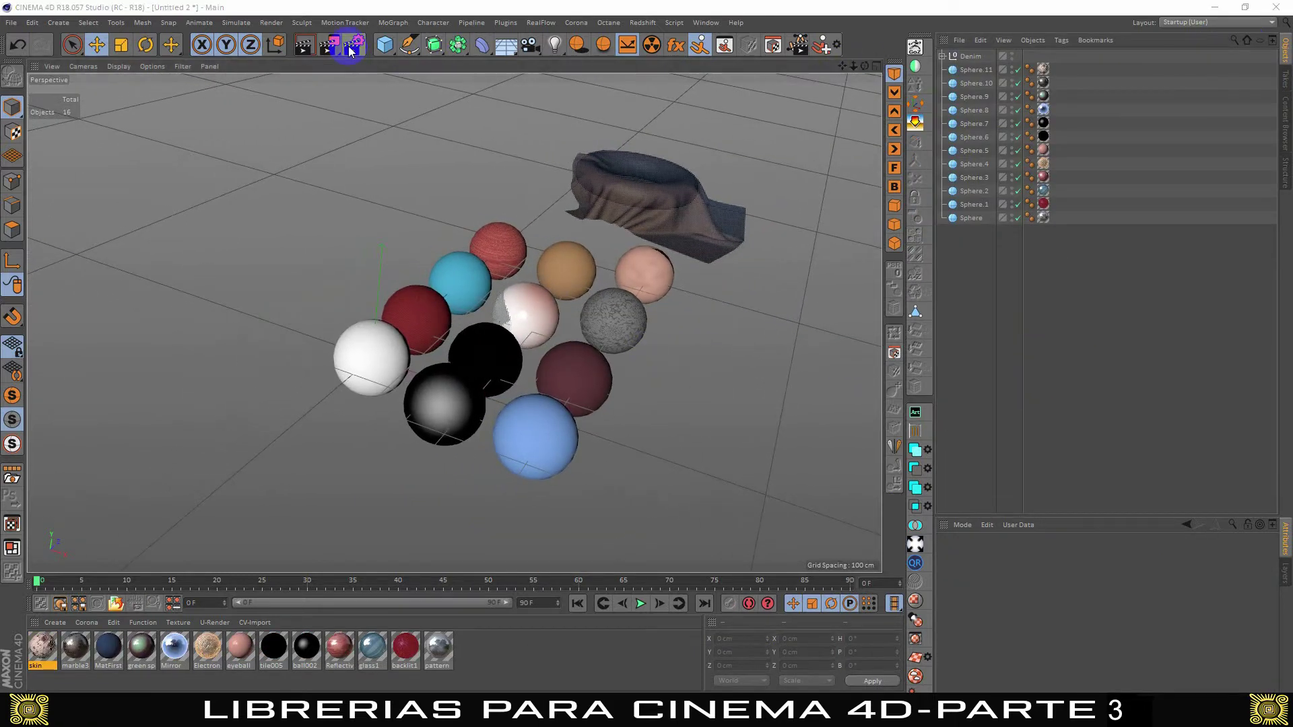
double_click(288, 70)
type("1920")
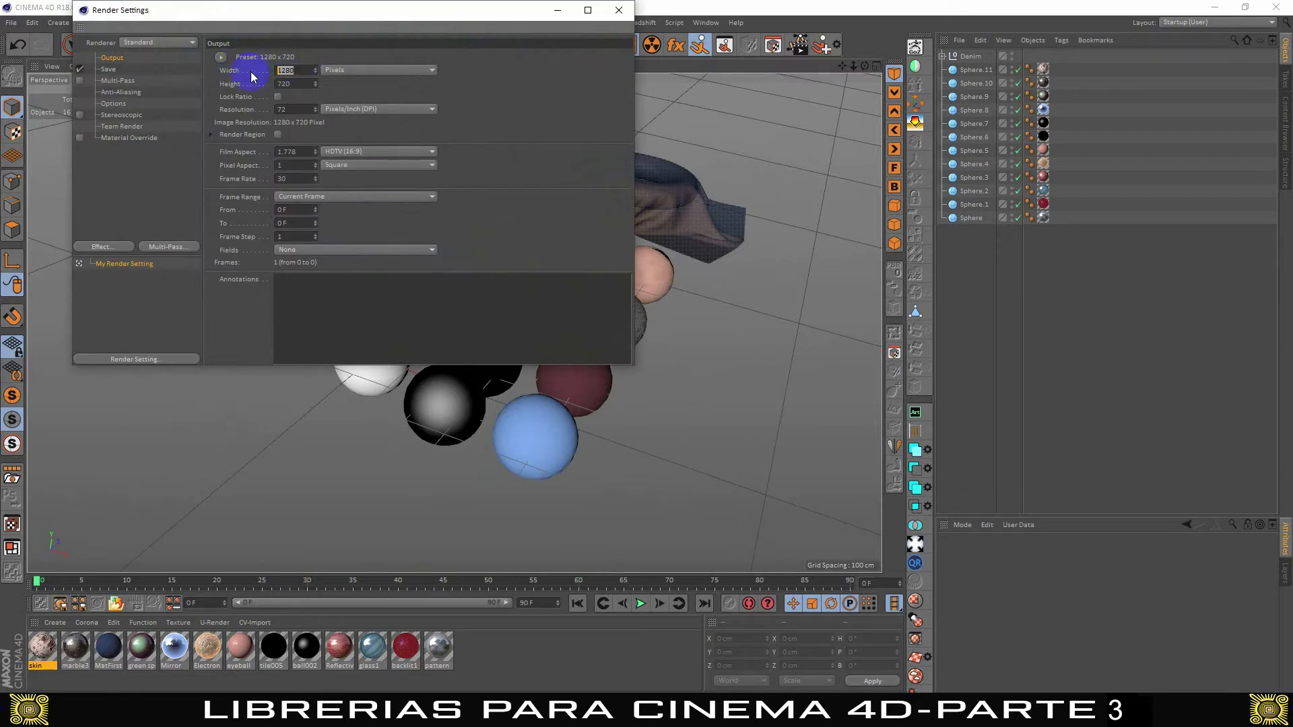
key("Tab")
type("1")
- Add Ambient Occlusion and Global Illumination with the Object Visualization - High preset
left_click(103, 247)
left_click(183, 332)
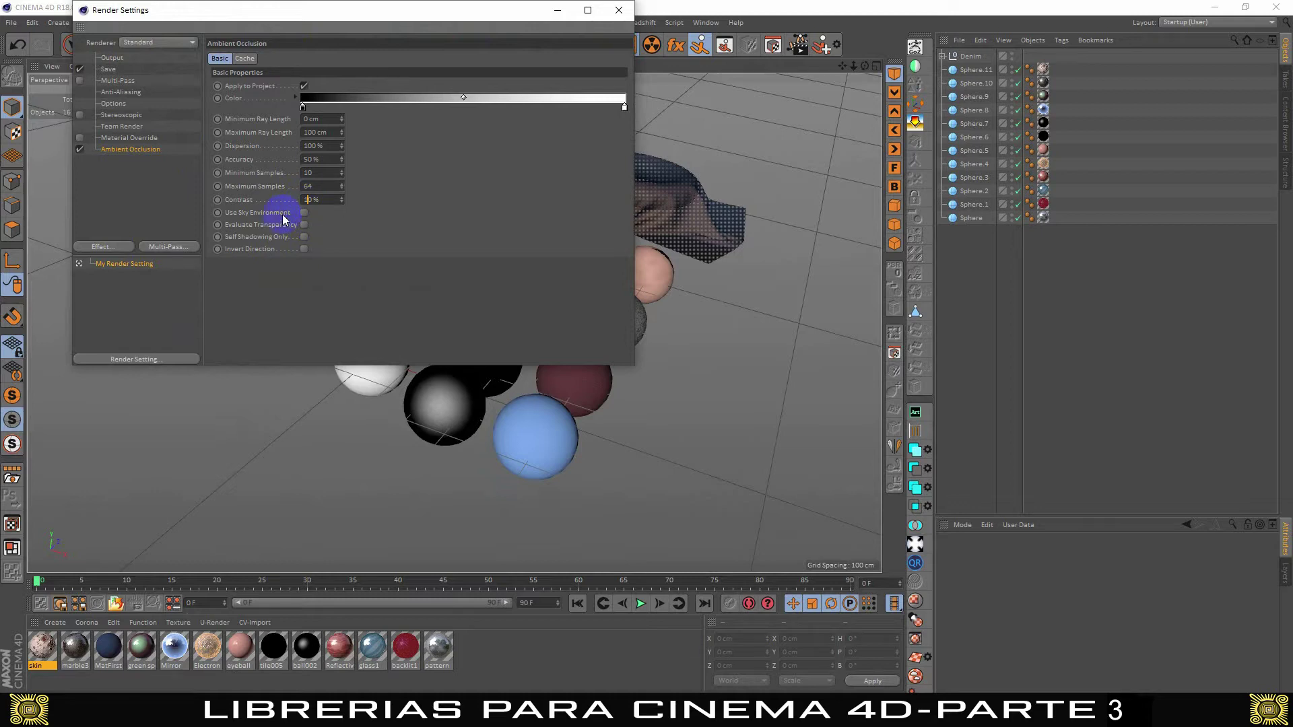
left_click(117, 249)
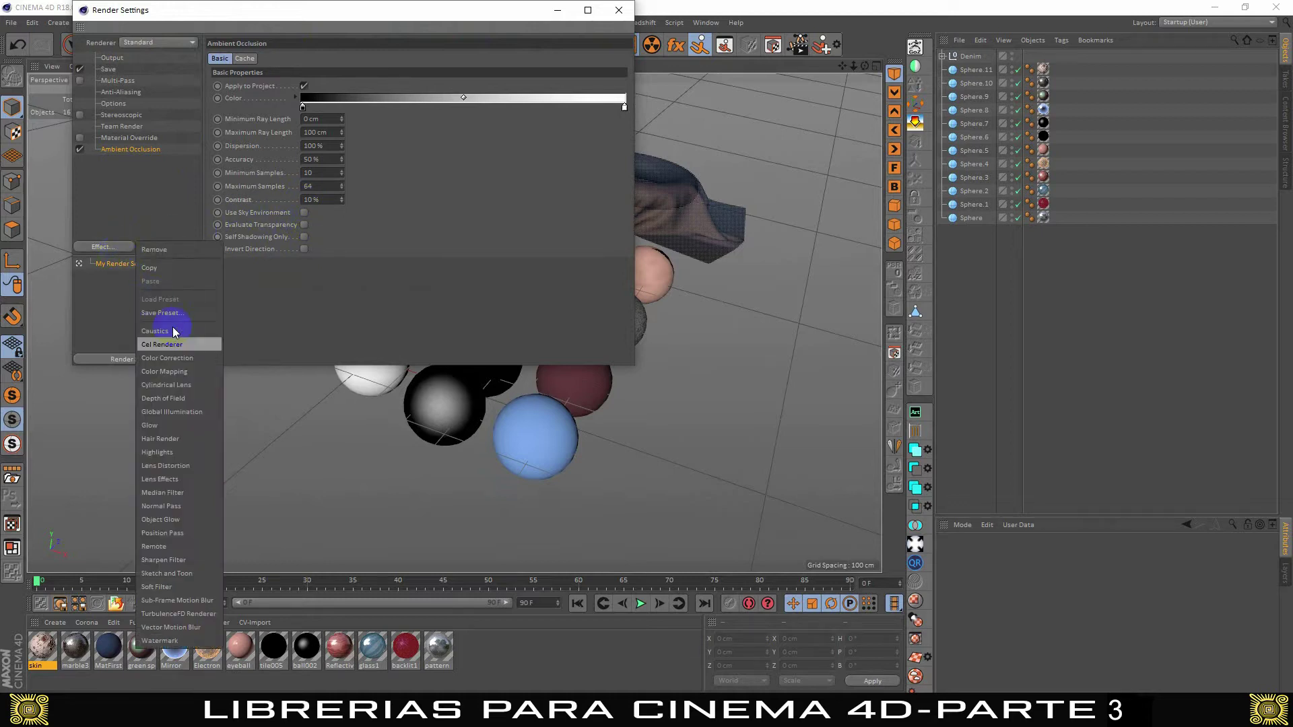
left_click(208, 414)
left_click(378, 87)
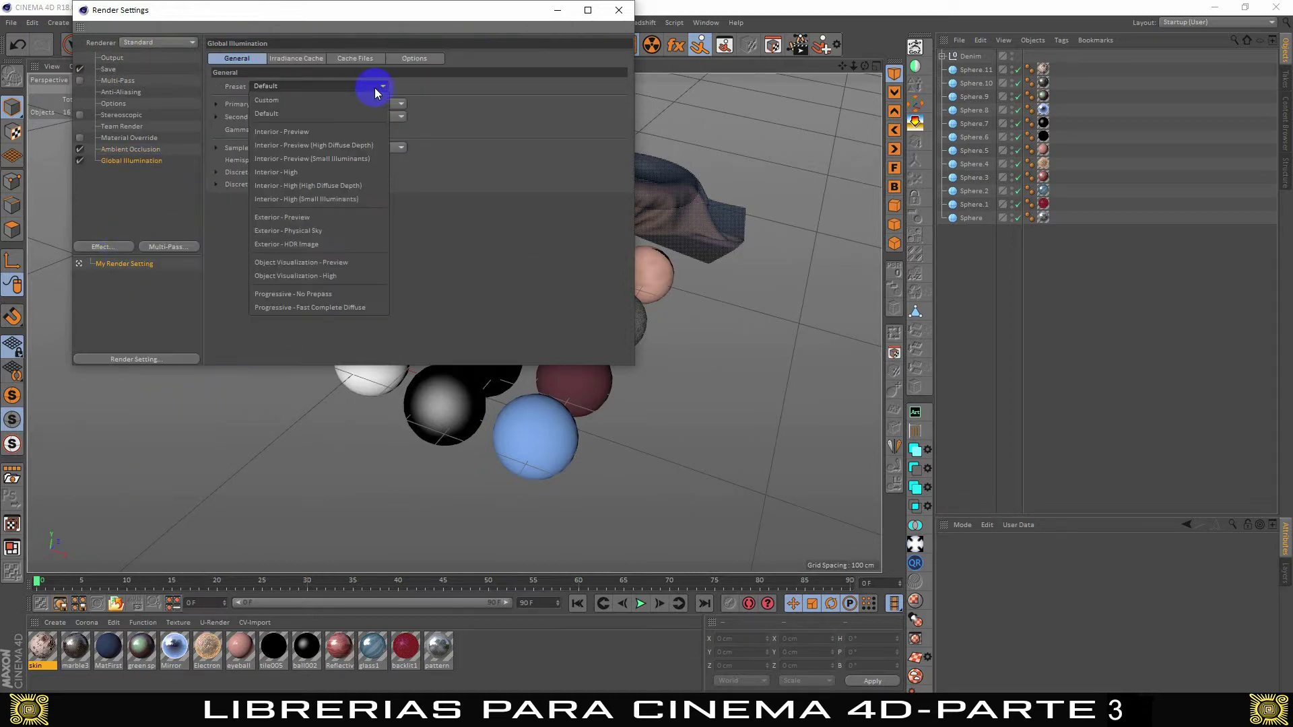
left_click(331, 276)
left_click(618, 10)
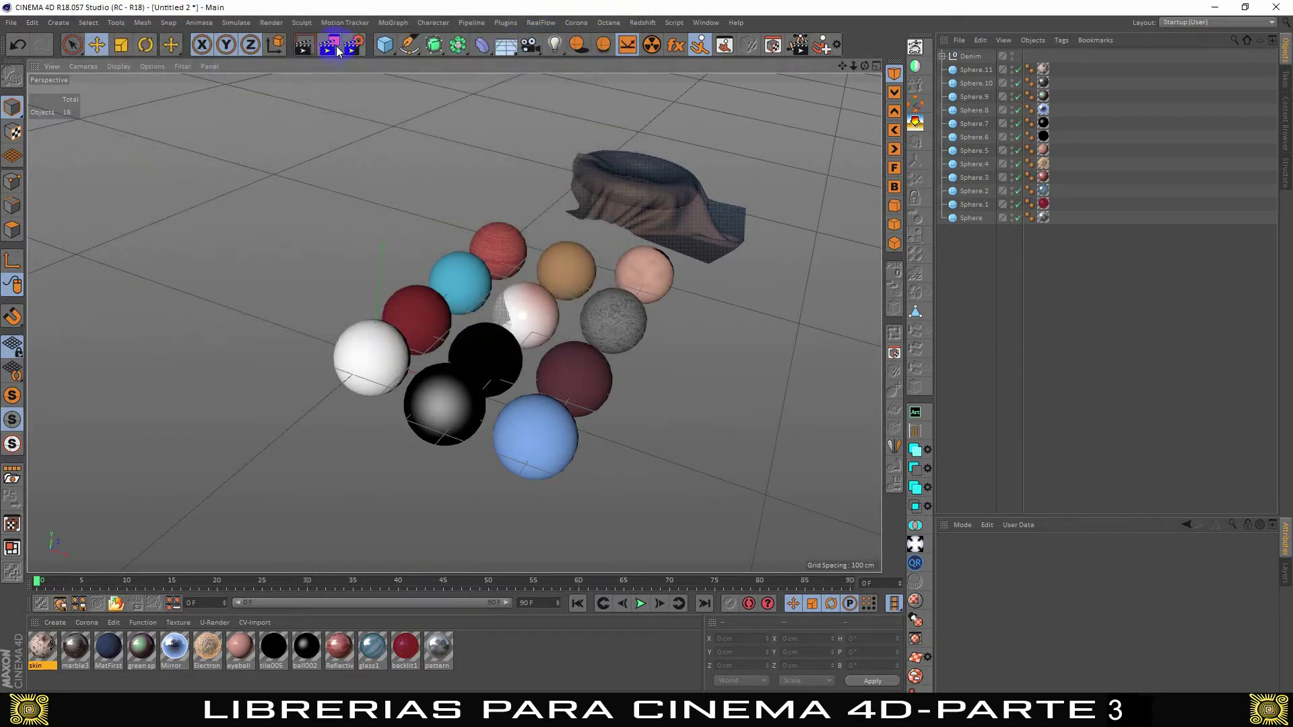
- Add a Floor, raise the spheres onto it, add a Physical Sky and render to the Picture Viewer
left_click_drag(842, 65, 775, 72)
left_click(506, 45)
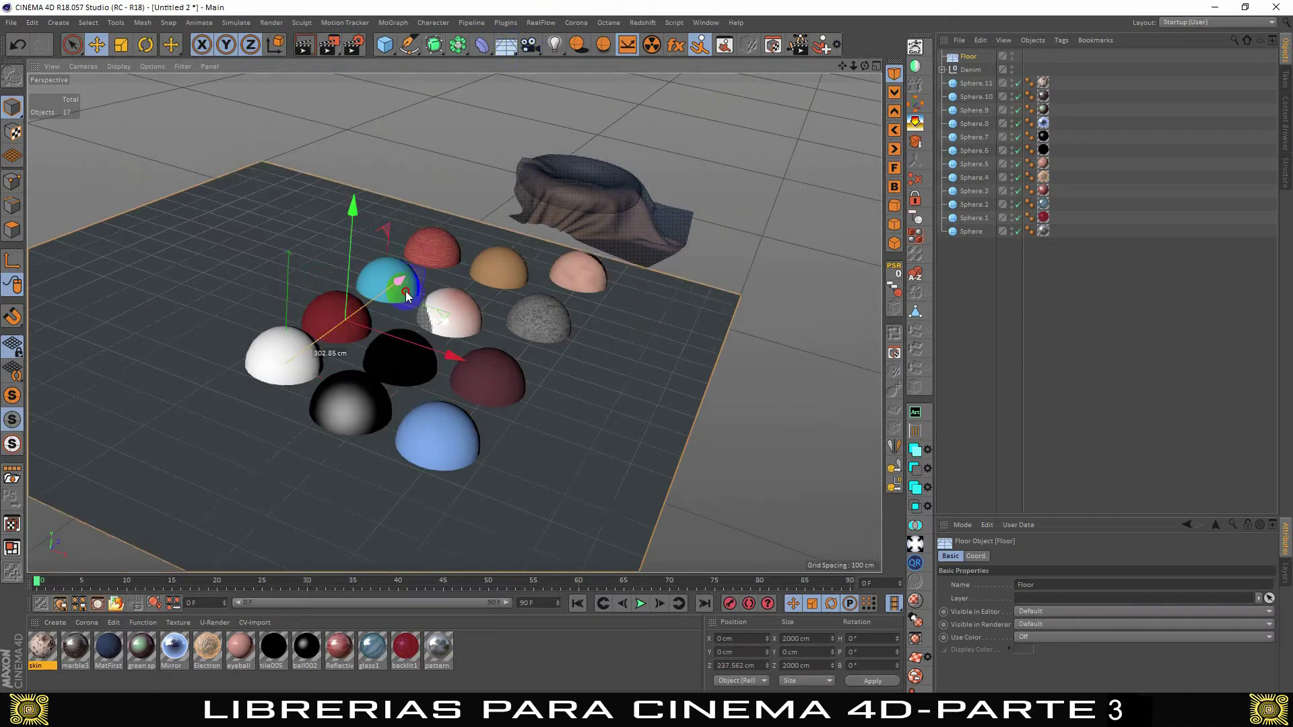
left_click(975, 110)
left_click(914, 140)
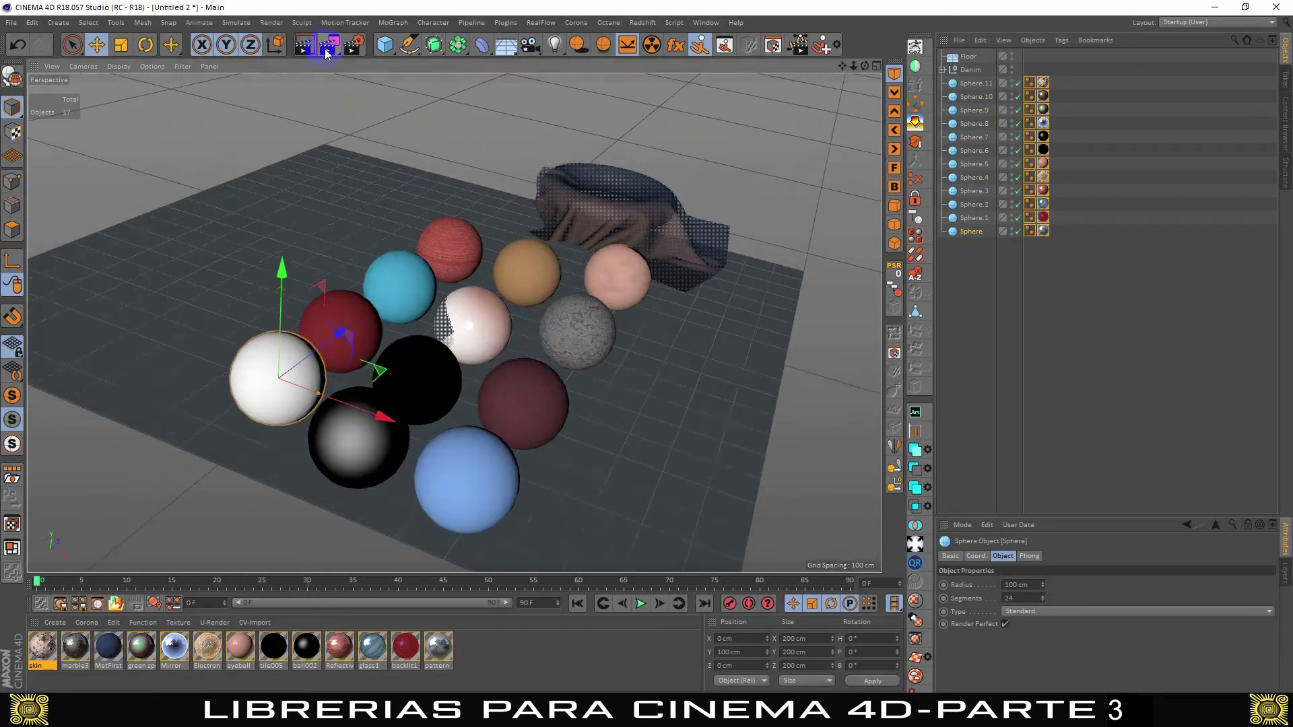
left_click(506, 44)
left_click(329, 45)
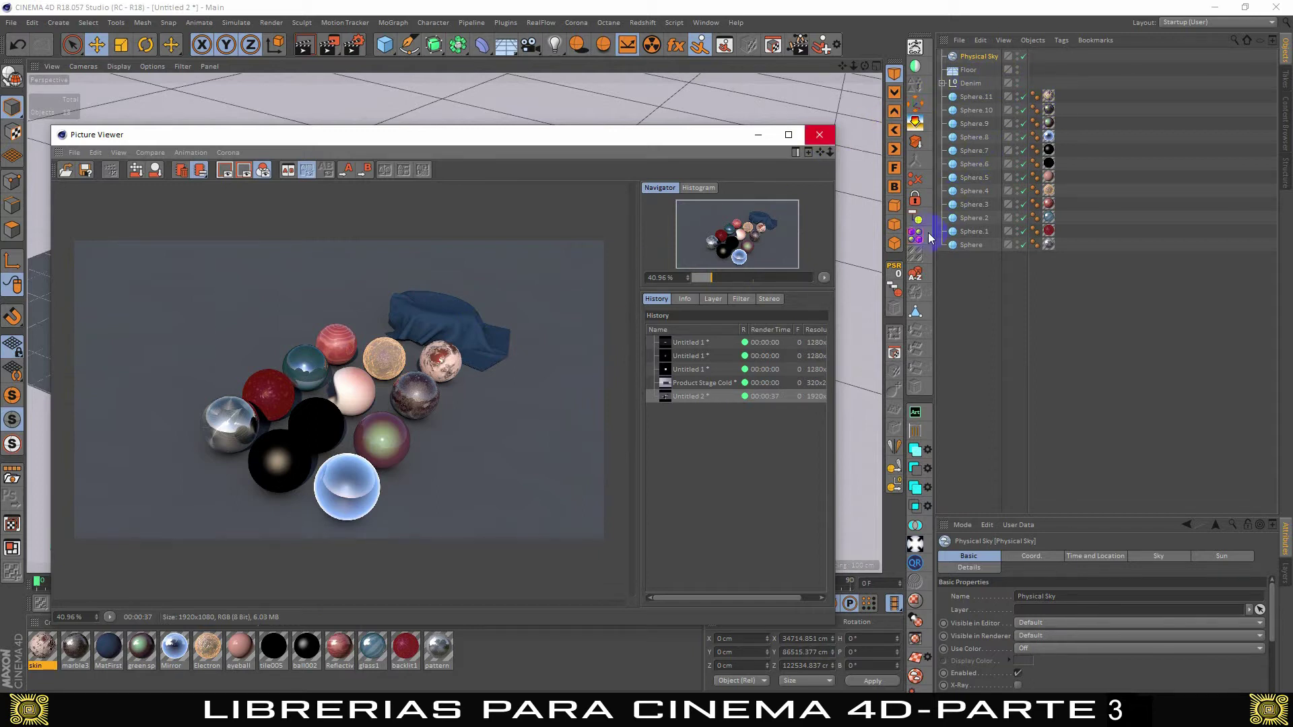
- Browse the Content Browser's Basic materials folder, then return to the library list
left_click(1286, 122)
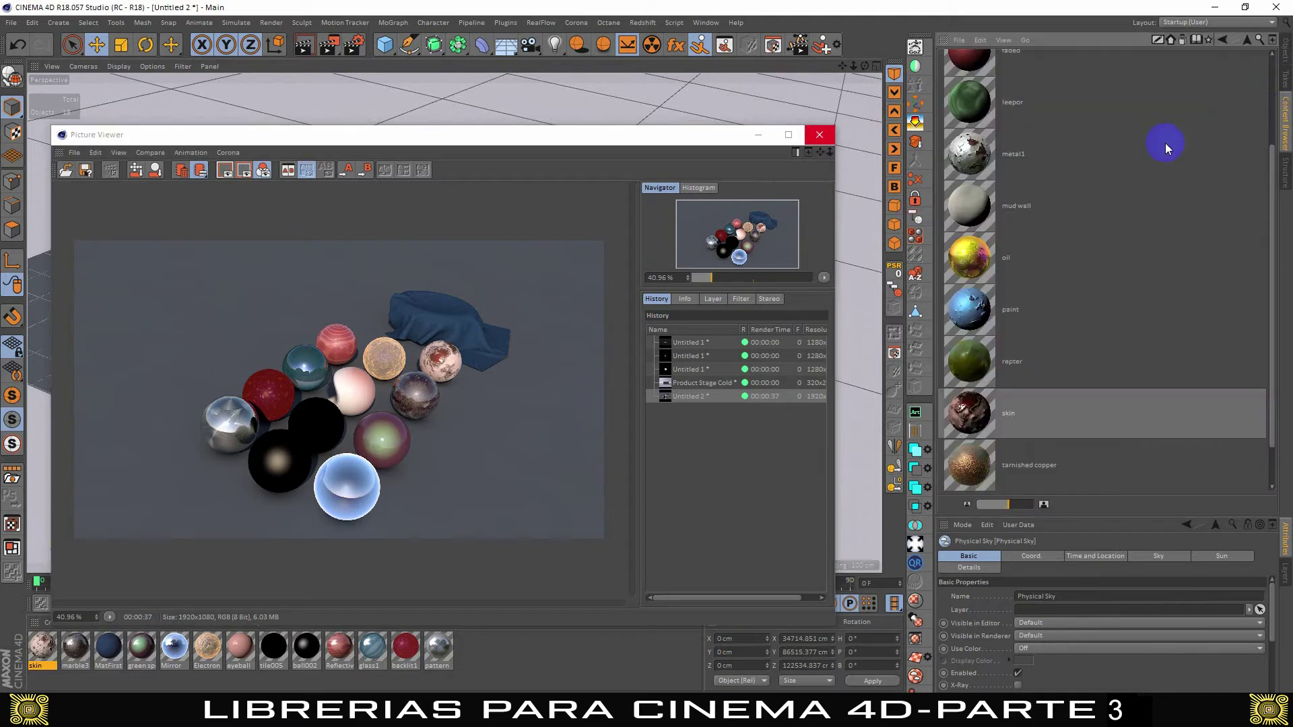
scroll(988, 256, "down", 3)
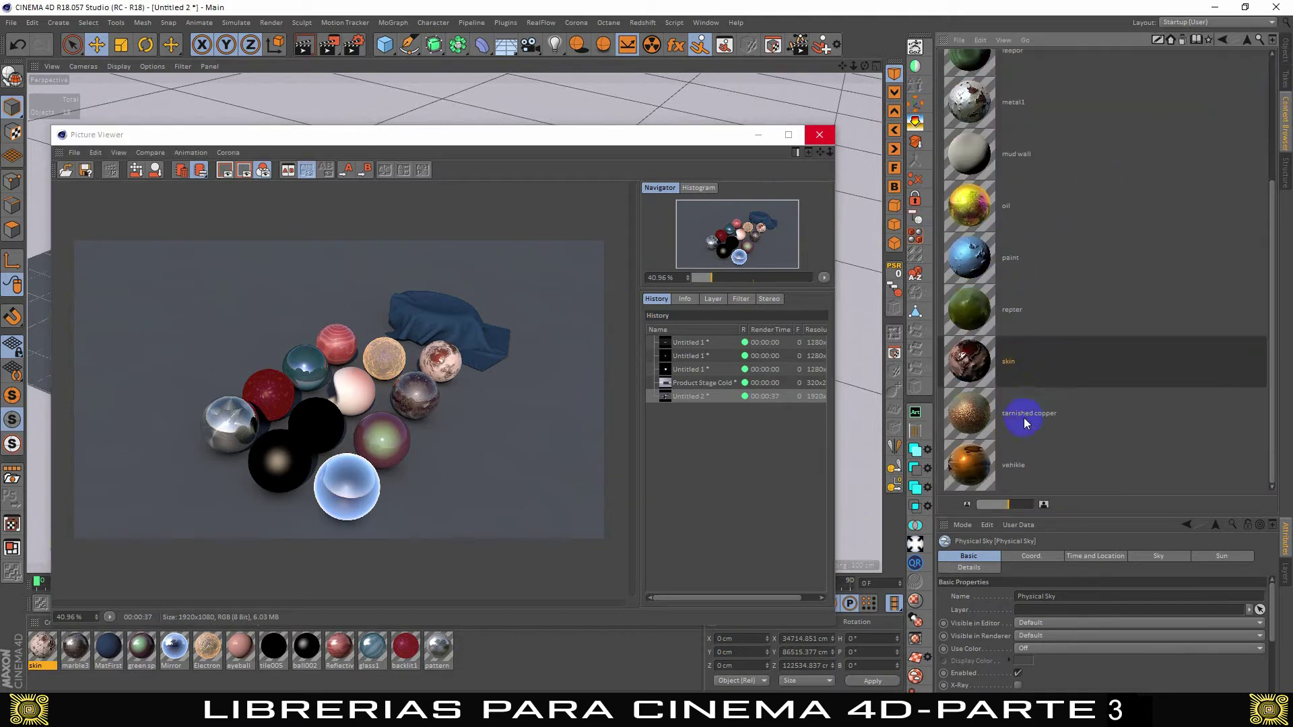
left_click(1250, 40)
scroll(1037, 250, "up", 2)
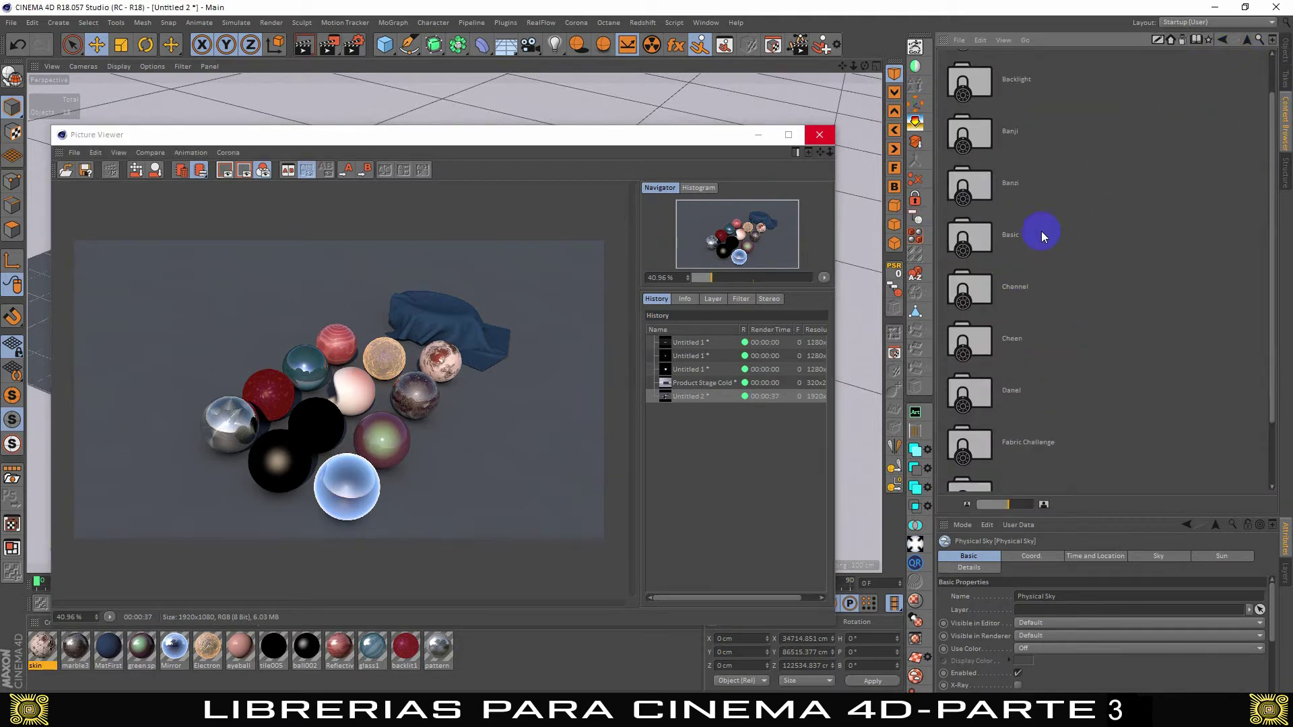
double_click(976, 240)
scroll(983, 266, "down", 10)
scroll(984, 273, "up", 5)
left_click(1245, 42)
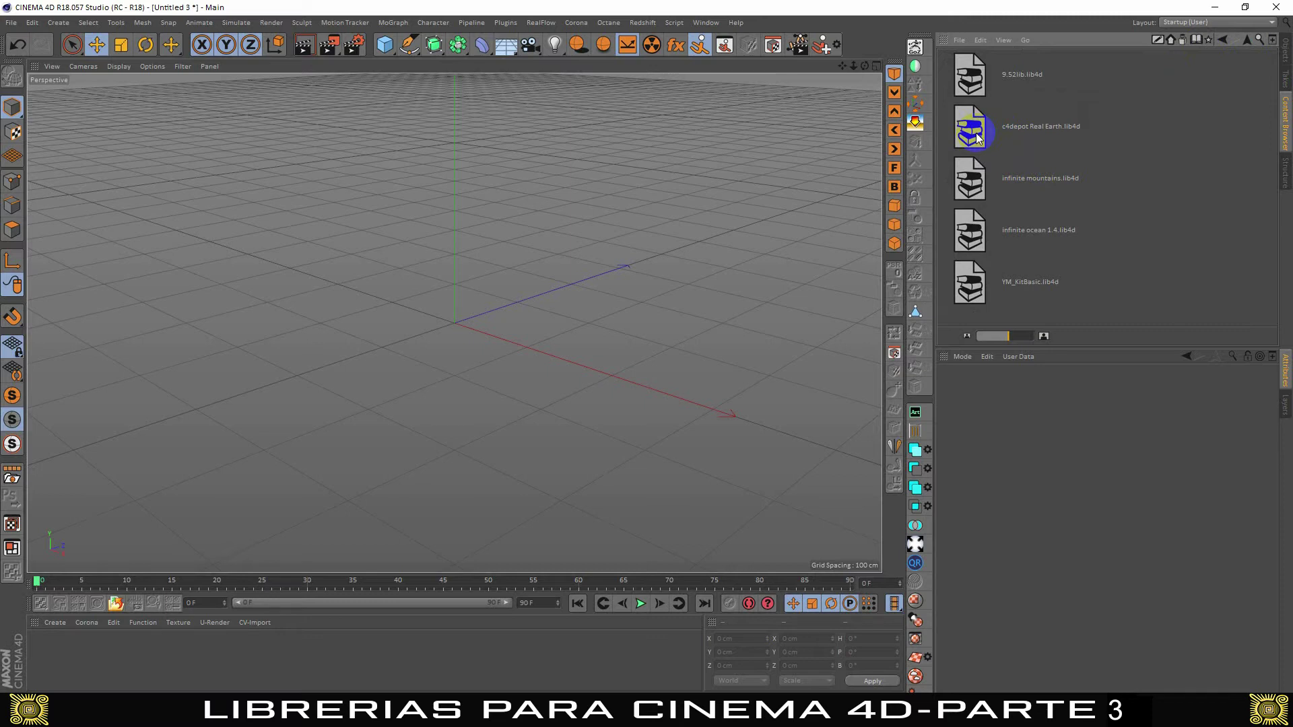
- Load the Living Earth scene from the c4depot Real Earth library and show its settings
double_click(976, 132)
double_click(963, 132)
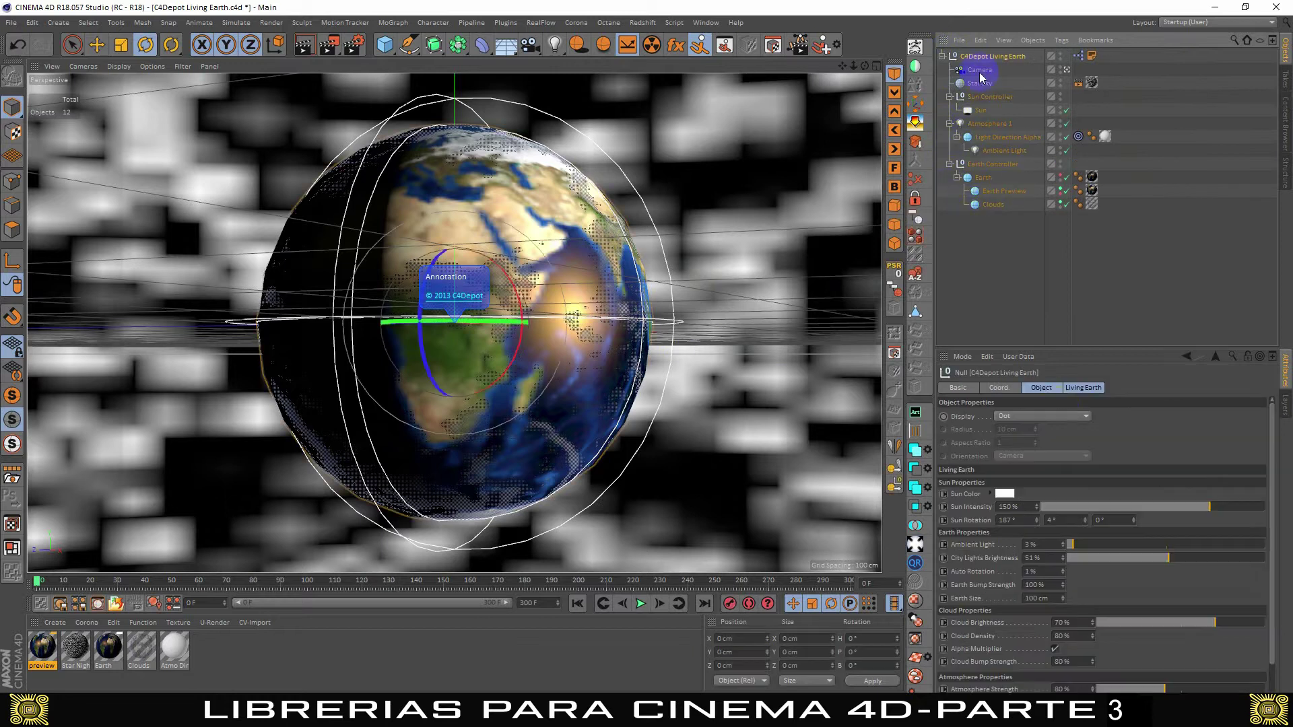
left_click(1092, 55)
key("F8")
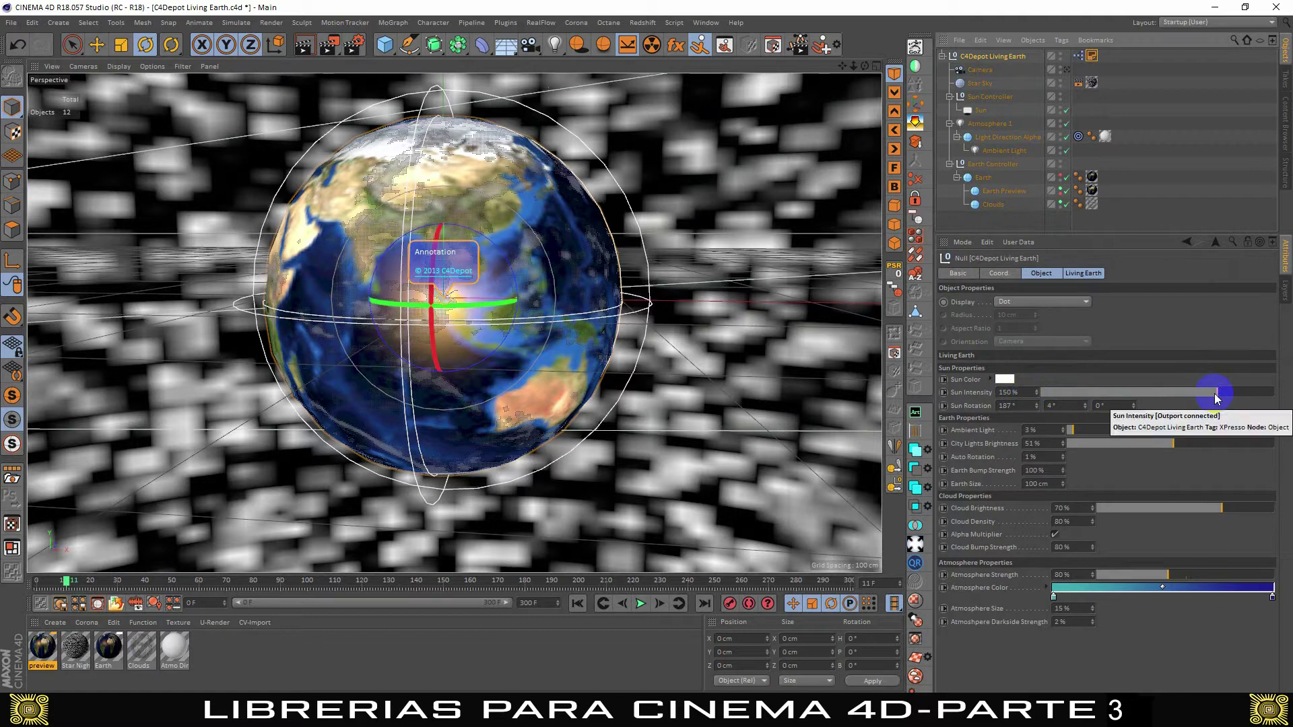
- Set sun intensity to 148%, sun rotation to 150°, city lights to 47%, and raise auto rotation
left_click_drag(1216, 398, 1220, 396)
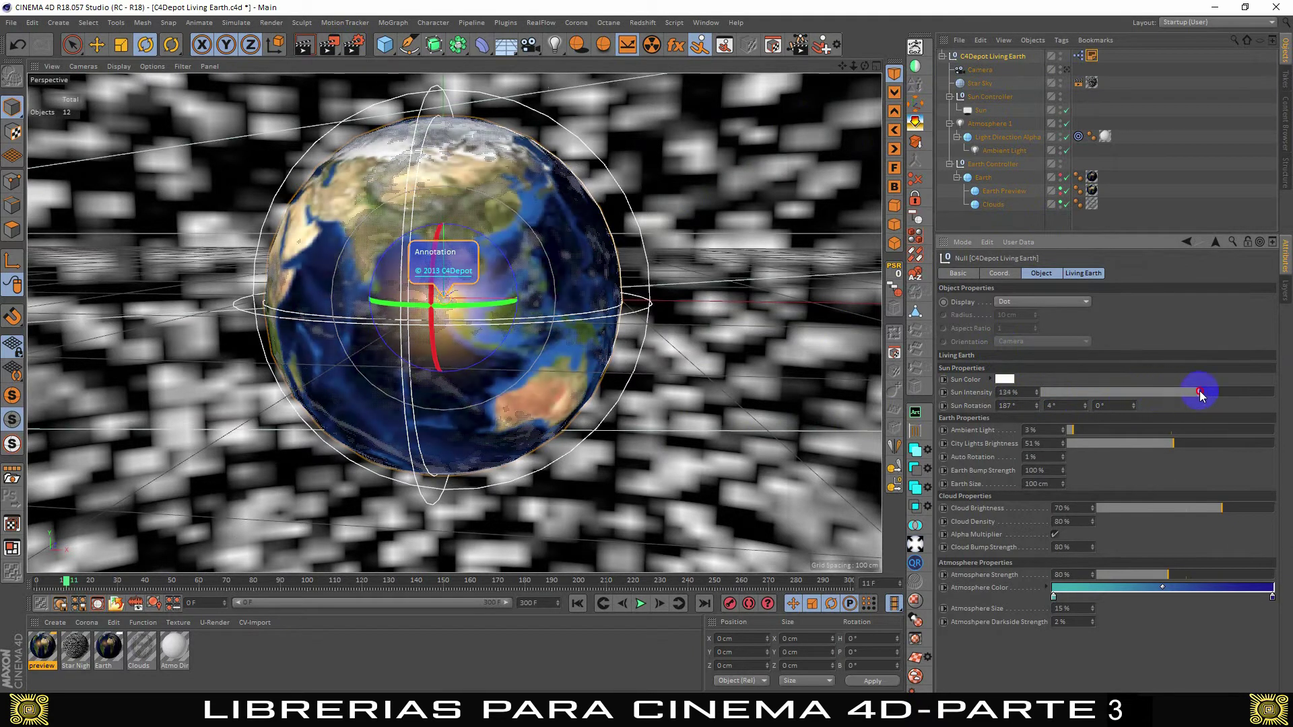
left_click_drag(1216, 396, 1214, 396)
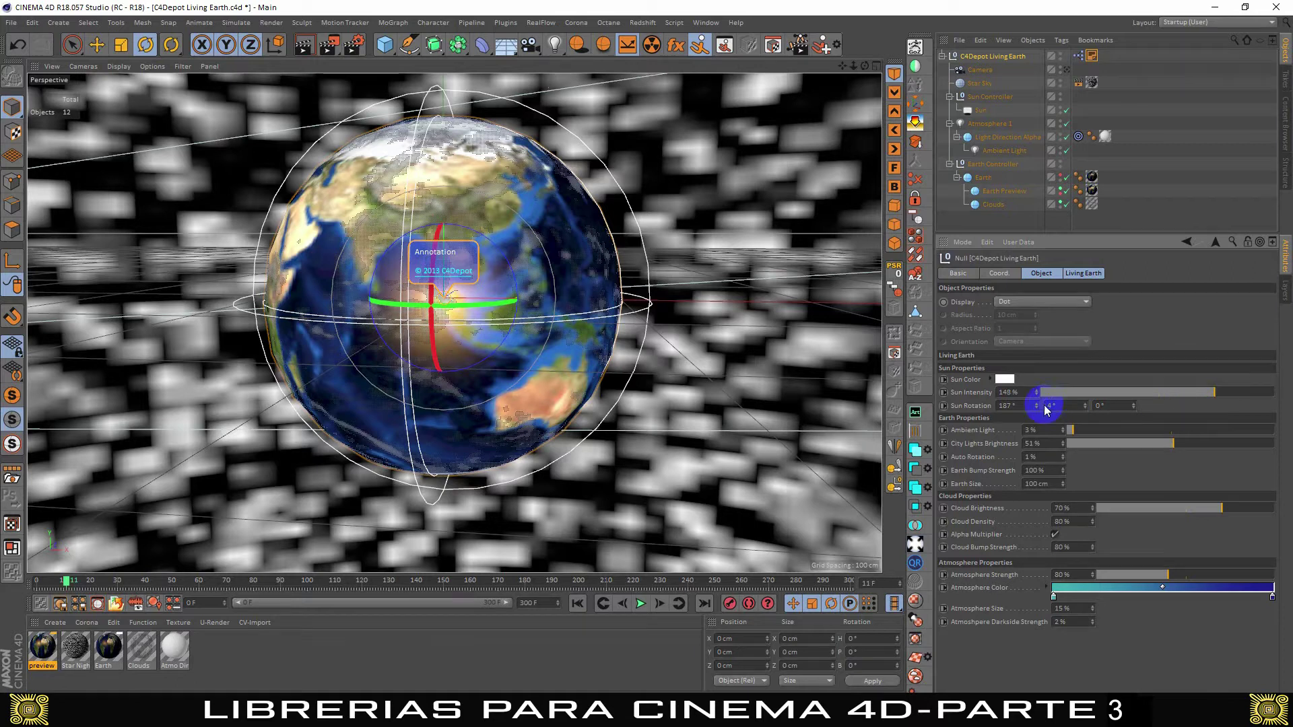
left_click_drag(1036, 407, 1035, 402)
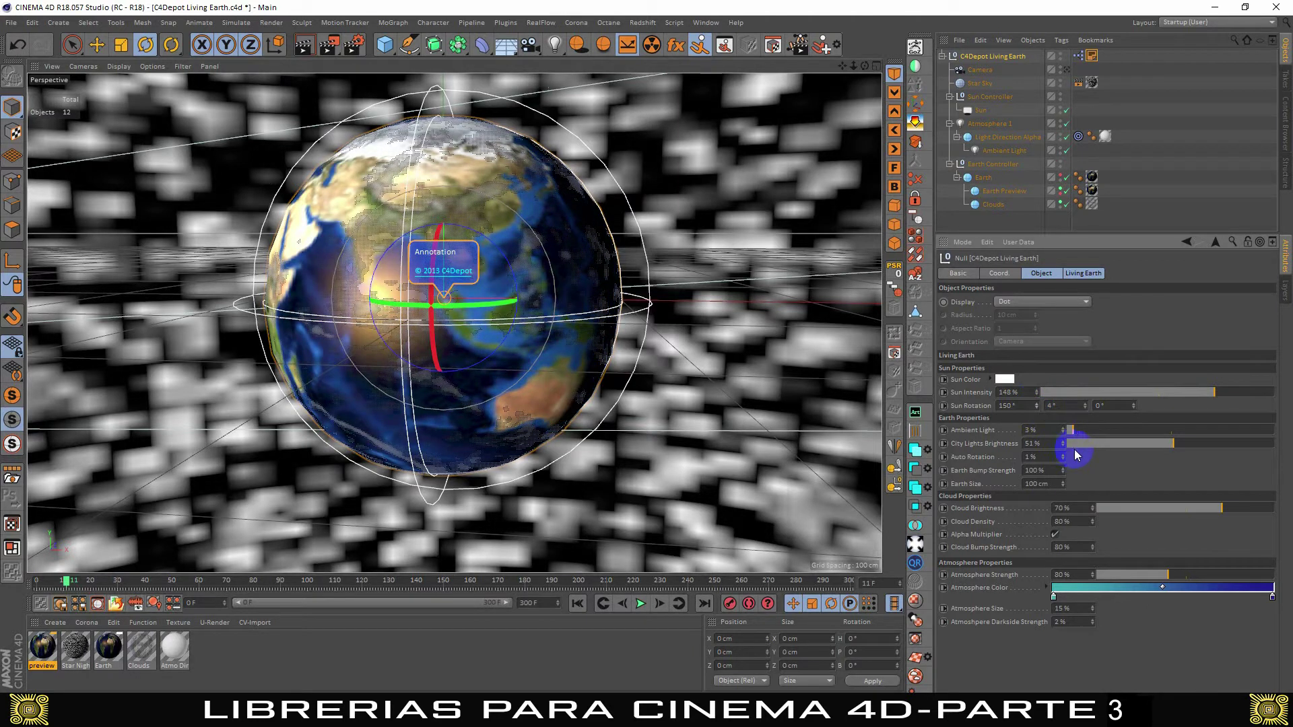
left_click_drag(1190, 443, 1166, 442)
left_click(1063, 454)
left_click(1063, 456)
left_click_drag(1064, 460, 1031, 458)
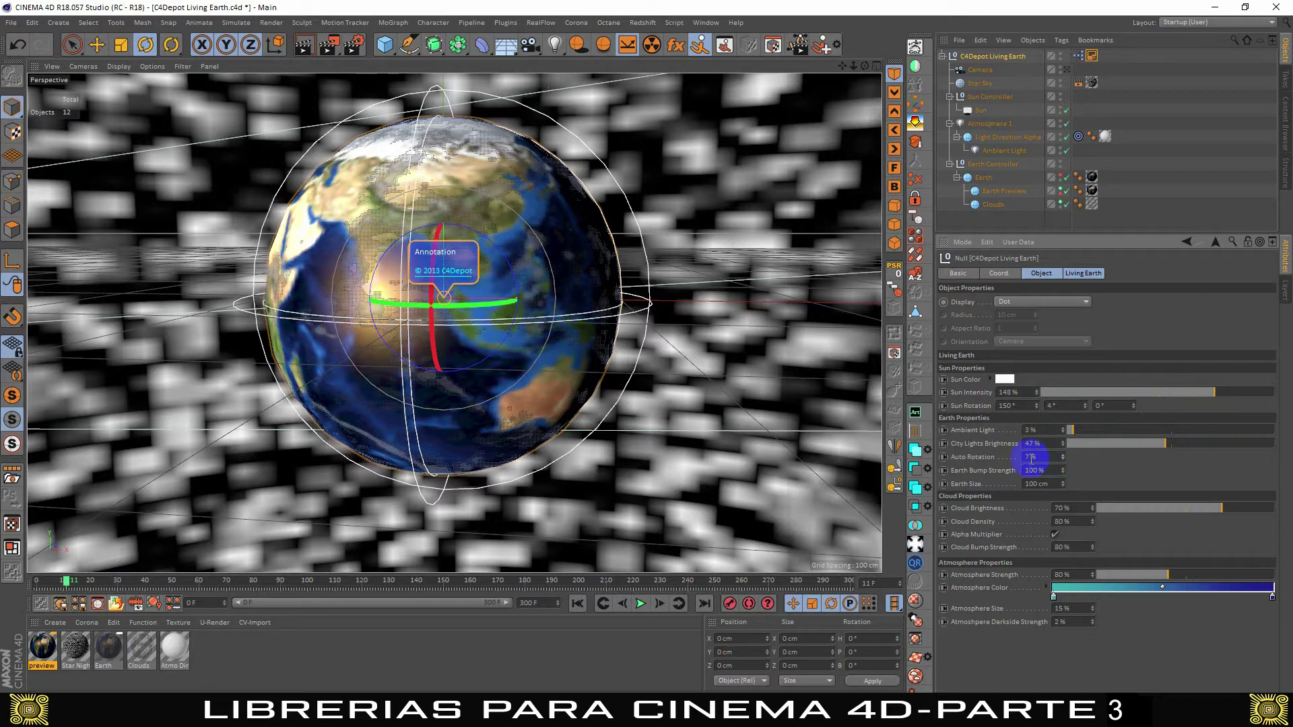
type("100")
- Play the spinning Earth animation, jump to frame 141, and play again to frame 270
left_click(641, 604)
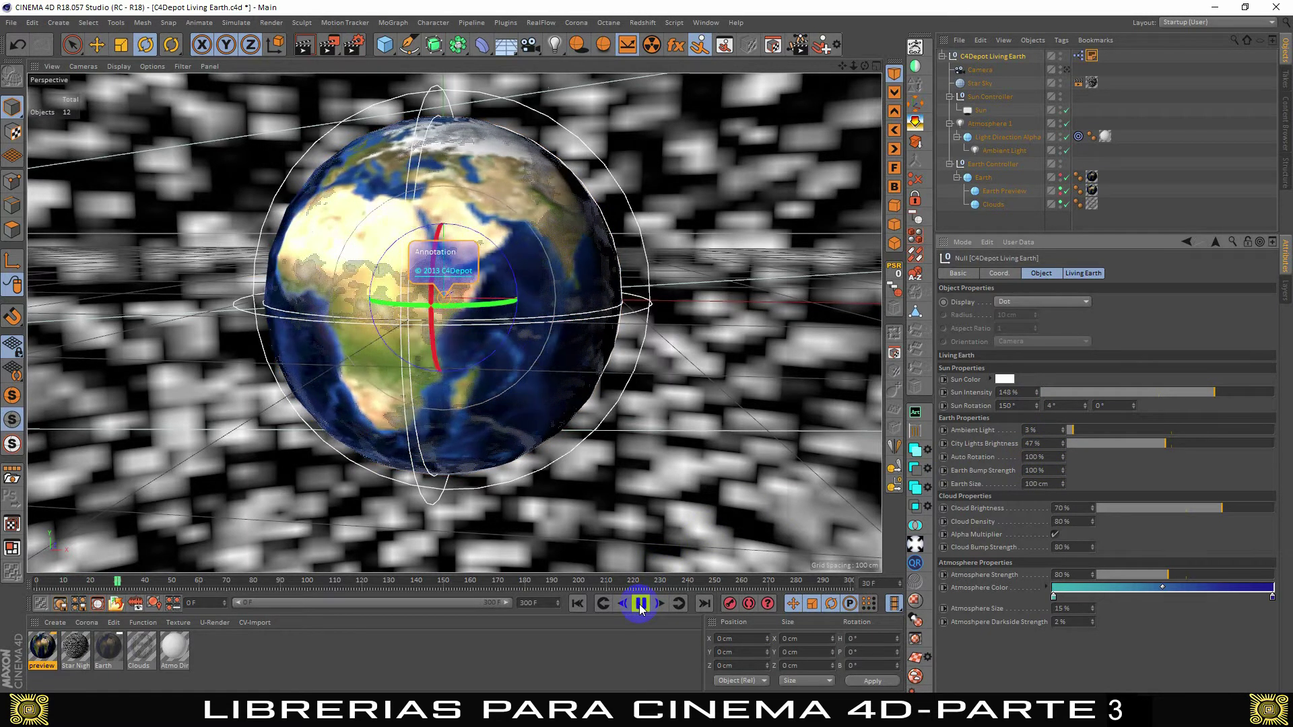
left_click(640, 604)
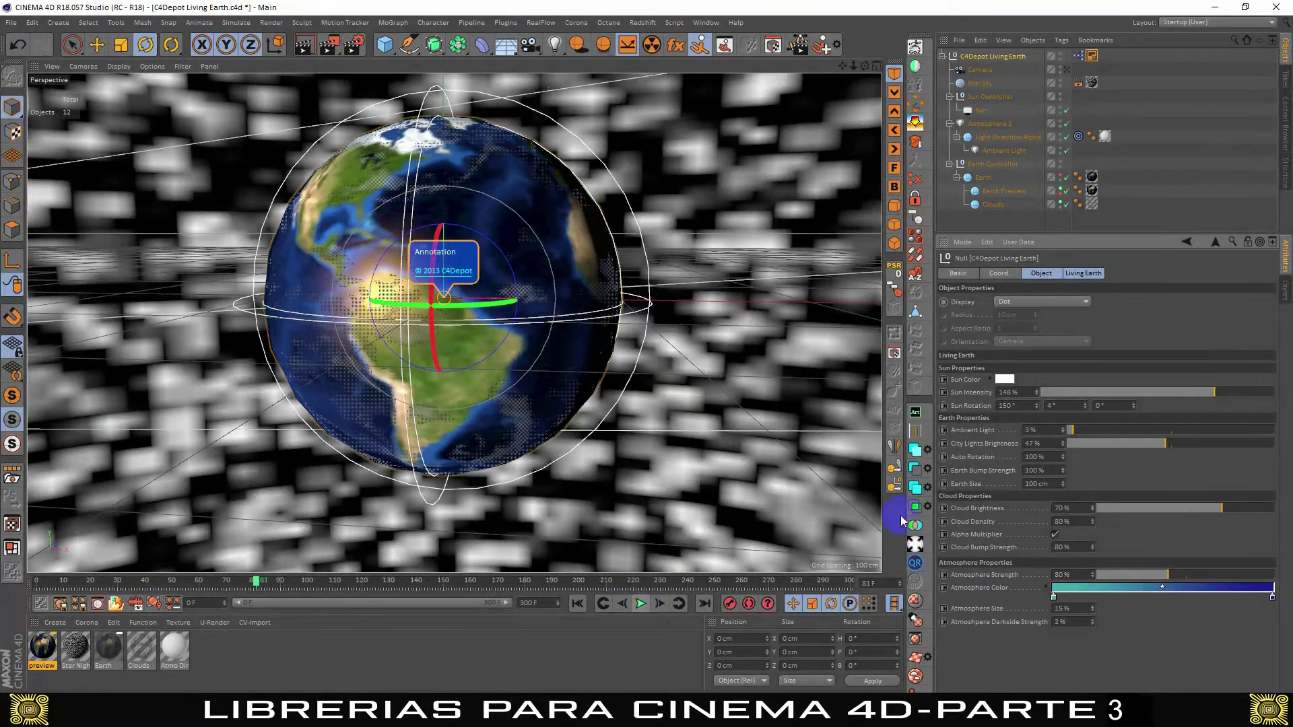
left_click(1027, 465)
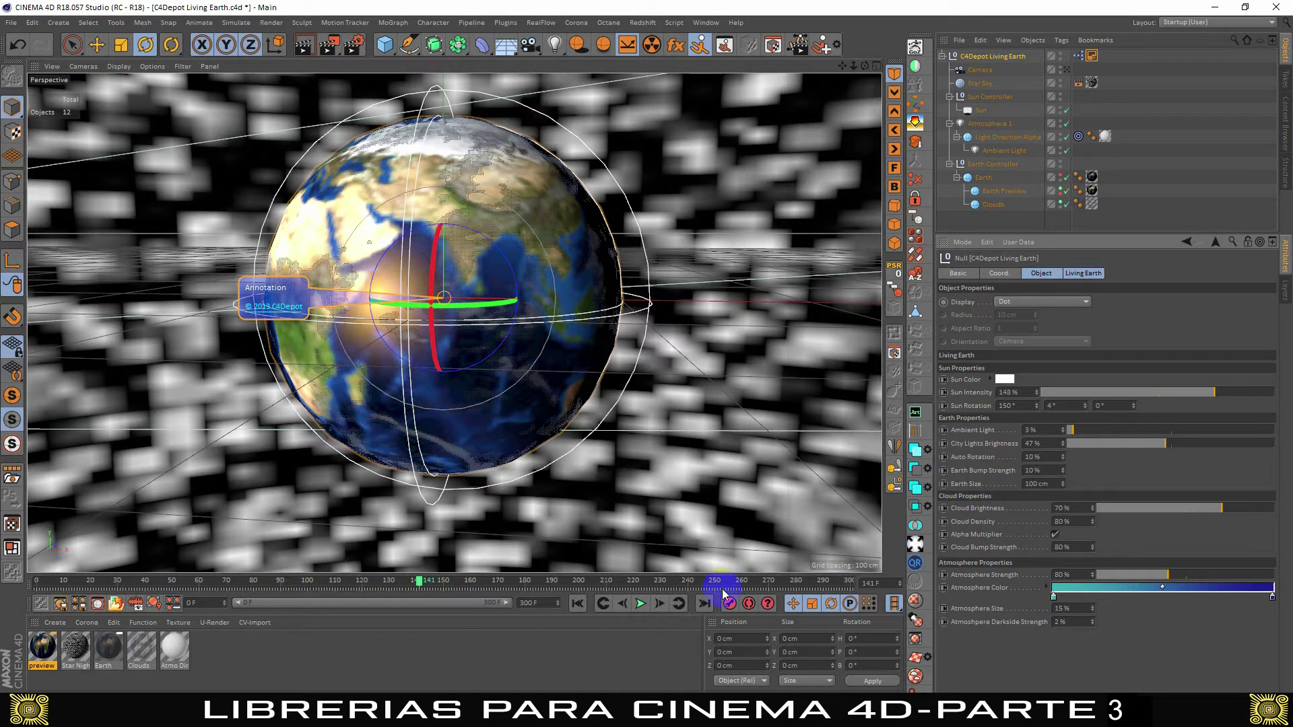
left_click(641, 604)
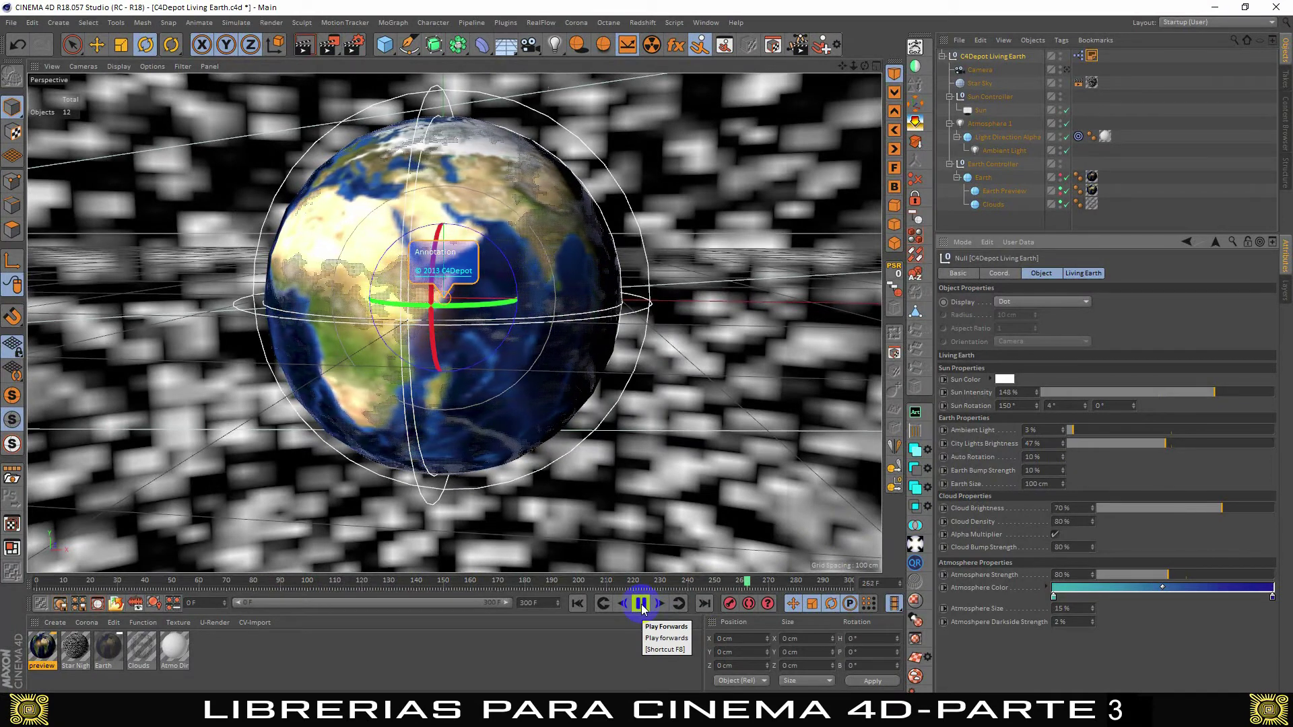
left_click(641, 604)
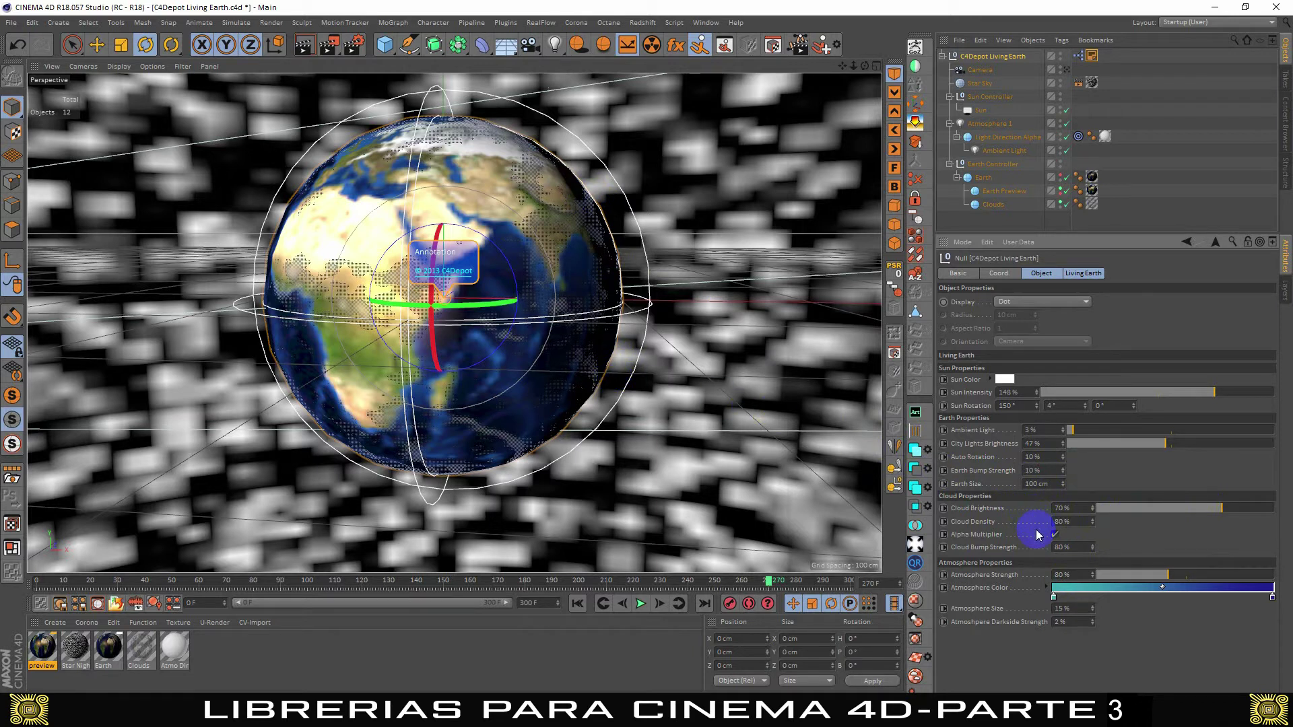
left_click(1055, 597)
- Turn off image saving and set the render output size to 1920×1080
left_click(355, 45)
left_click(116, 68)
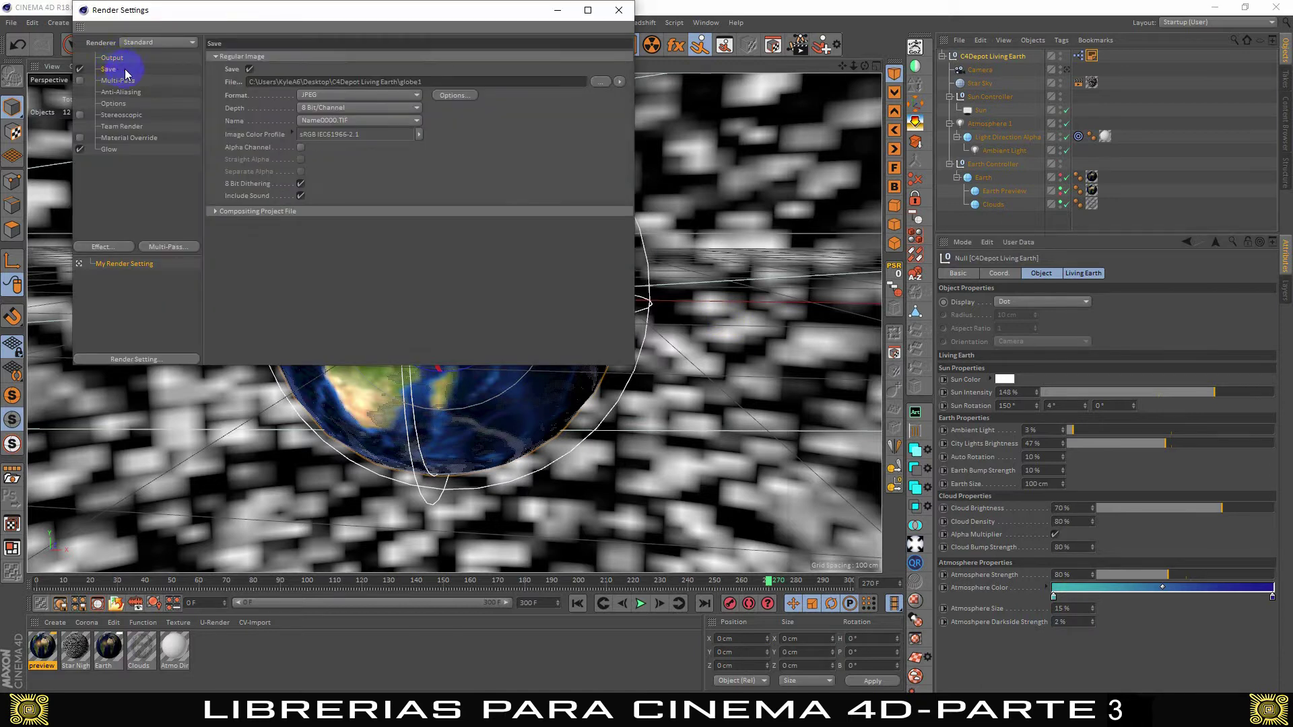
left_click(249, 69)
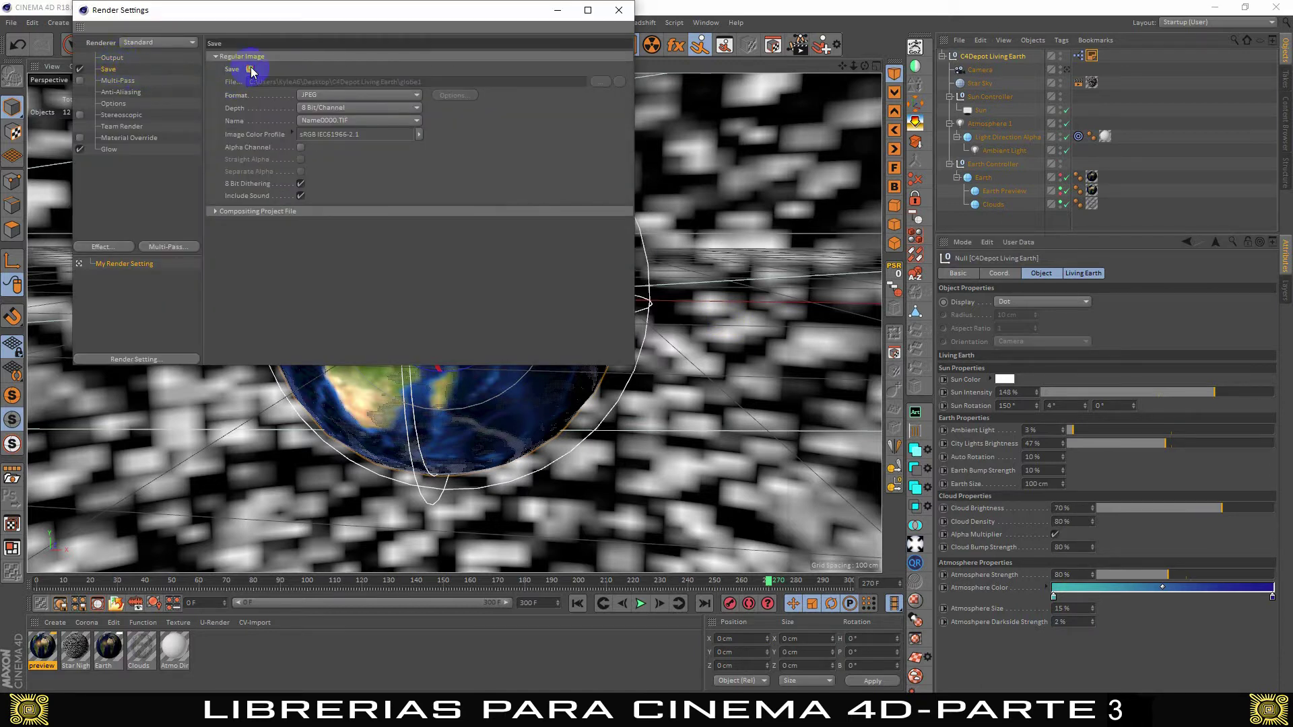
left_click(112, 60)
left_click_drag(286, 69, 258, 71)
type("1920")
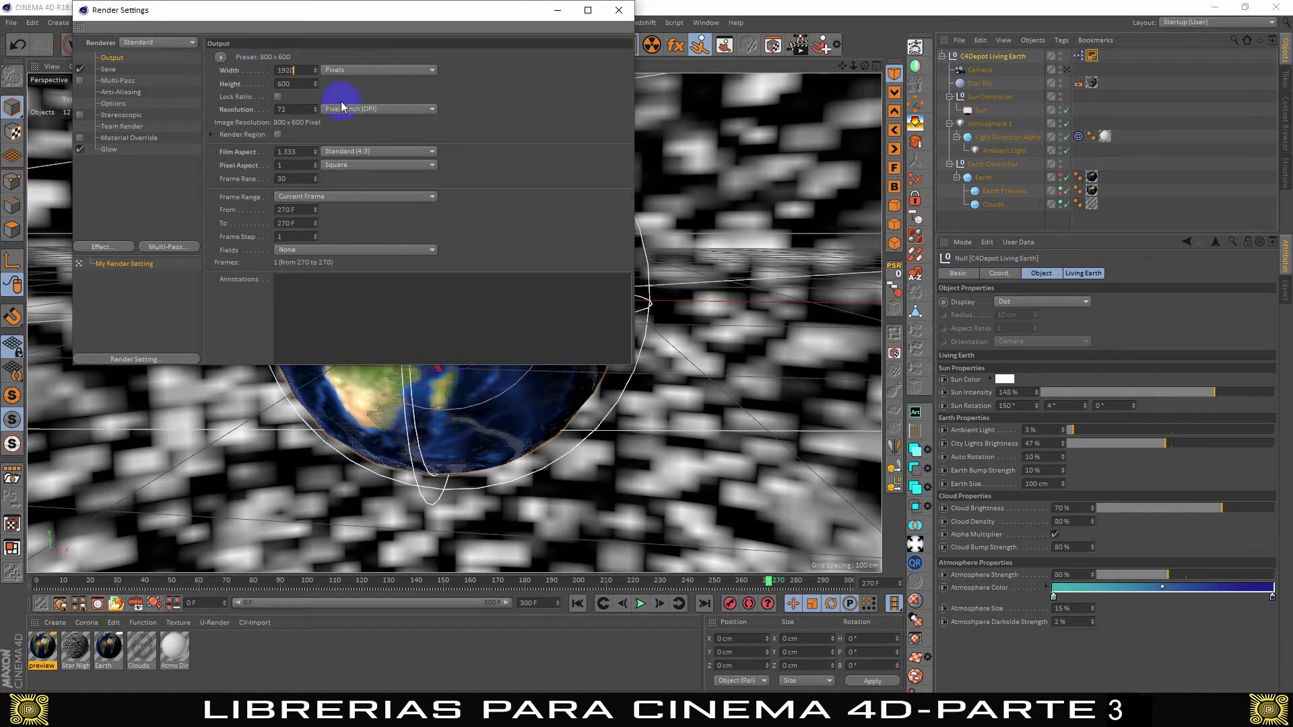
key("Tab")
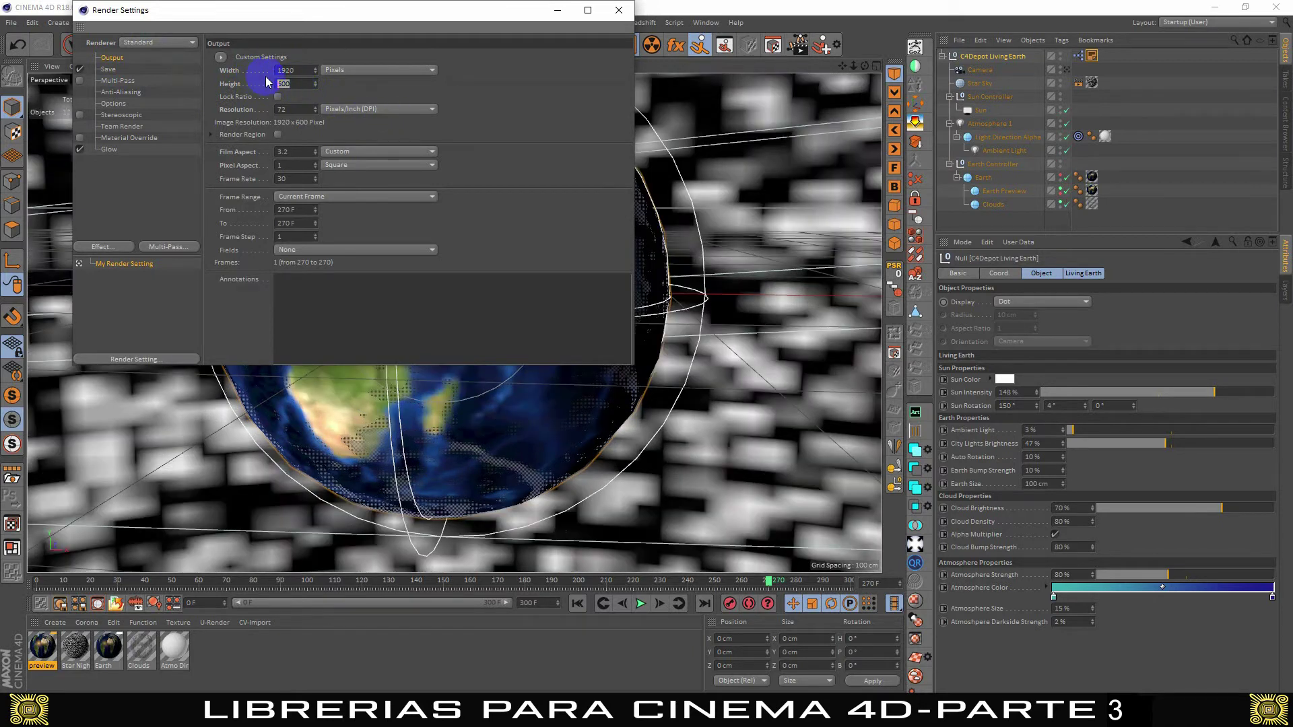
type("1080")
key("Return")
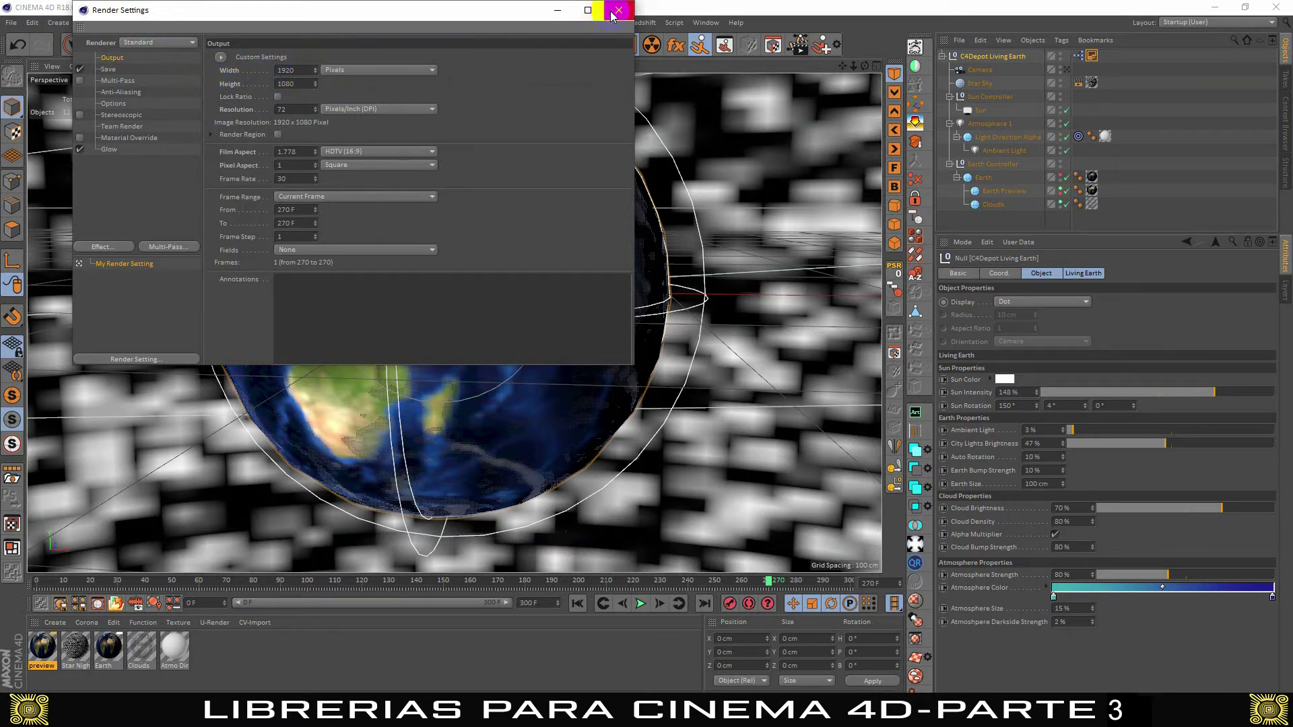
- Add Global Illumination with the Object Visualization - Preview preset and close the settings
left_click(105, 246)
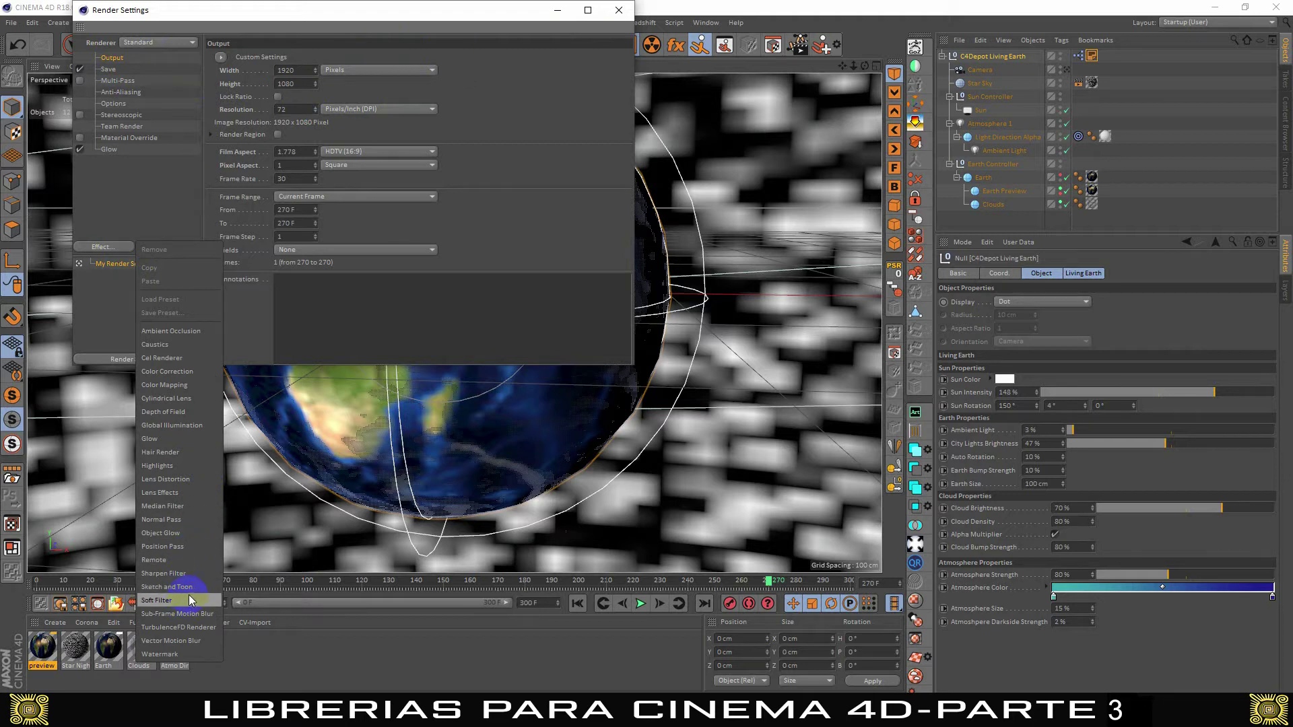
left_click(172, 425)
left_click(337, 85)
left_click(357, 262)
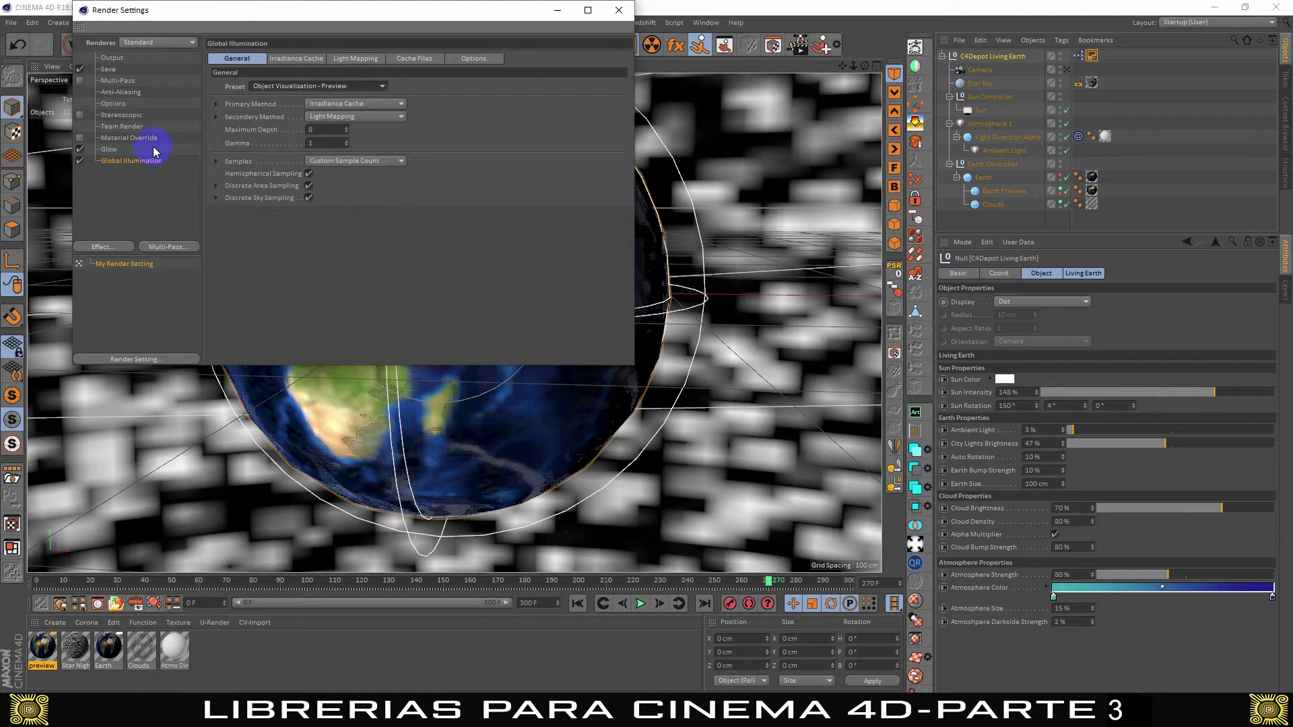
left_click(618, 9)
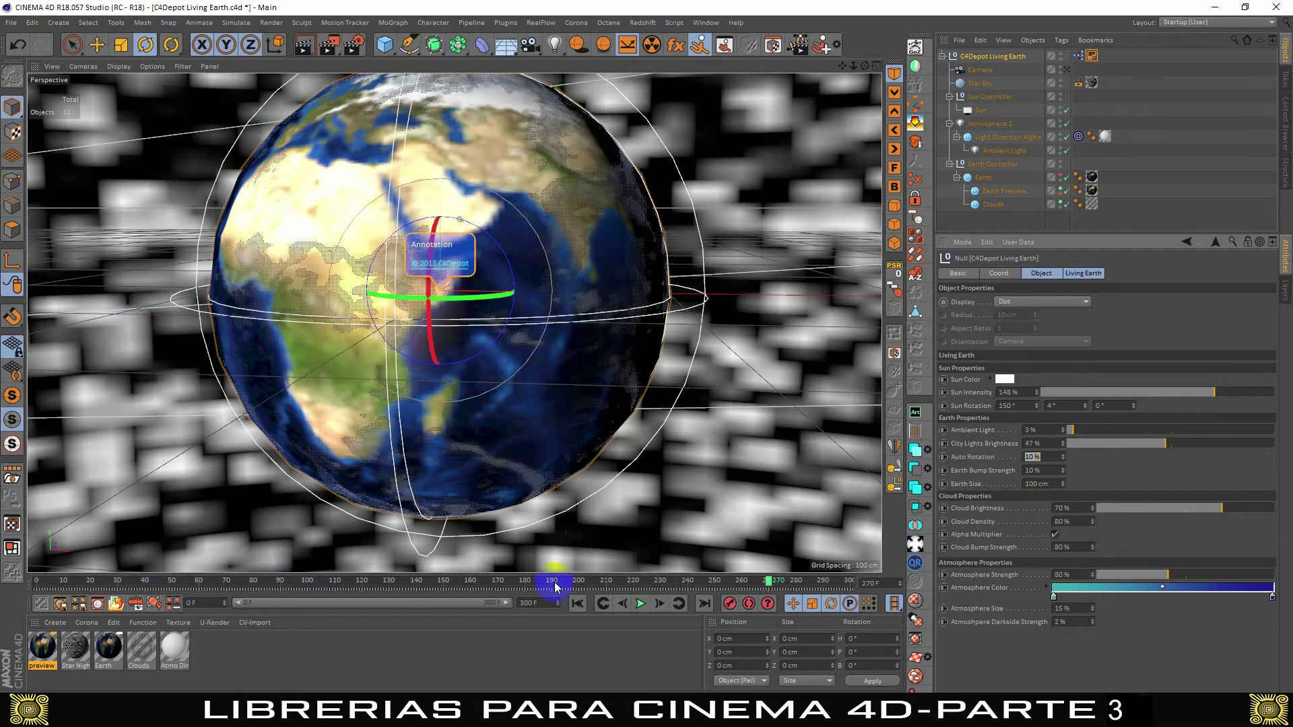
- Return to frame 0, lower the sun rotation to -26°, and render to the Picture Viewer
left_click_drag(768, 583, 208, 564)
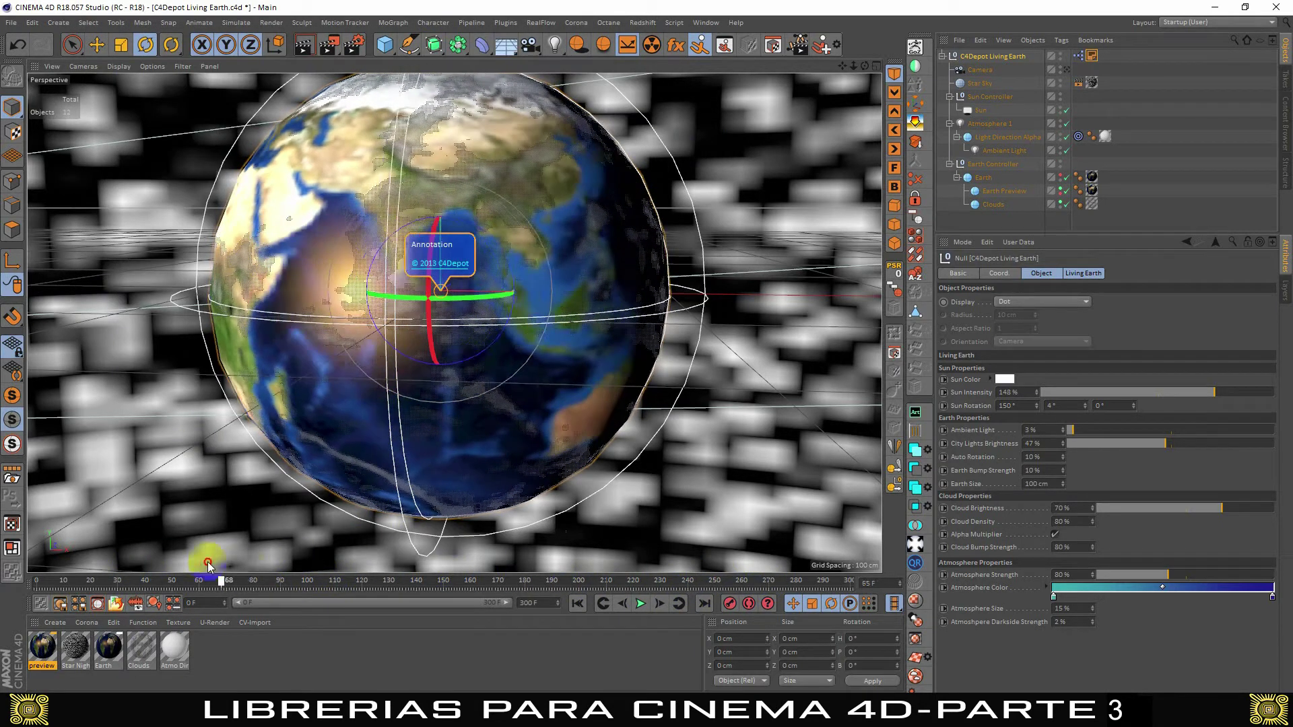
key("shift+f")
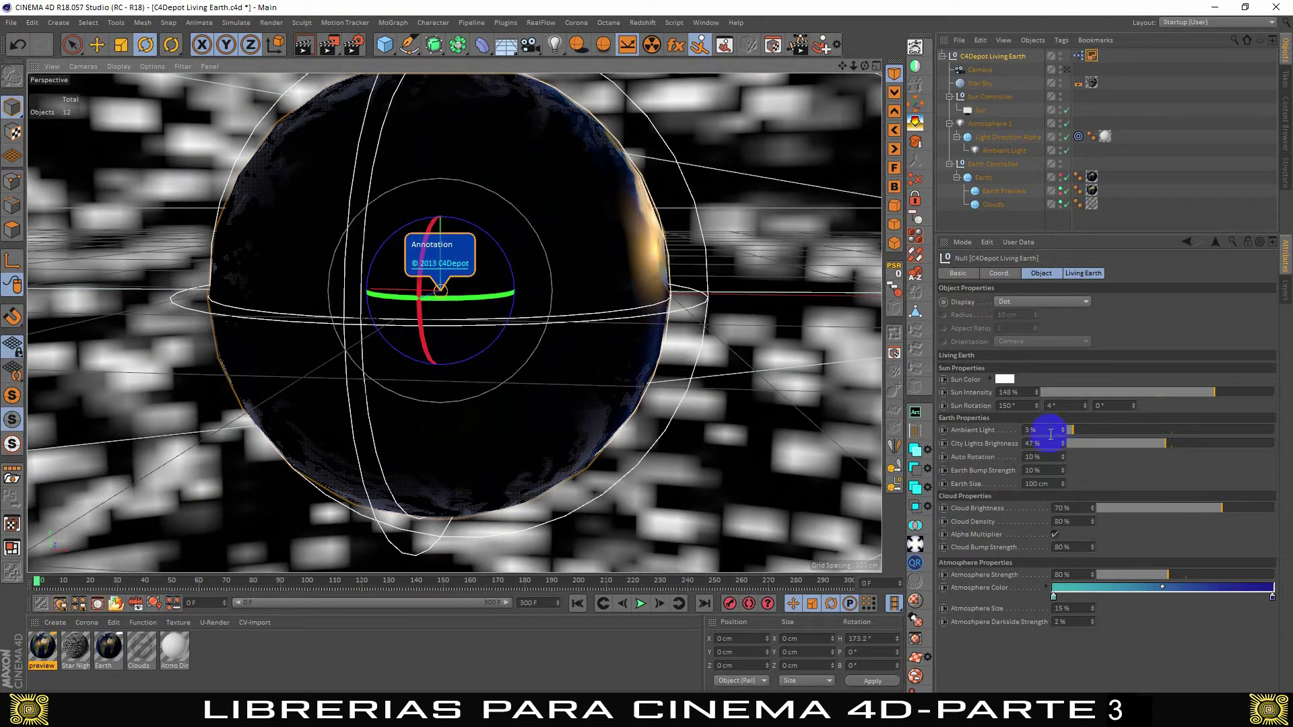
left_click_drag(1045, 404, 1030, 404)
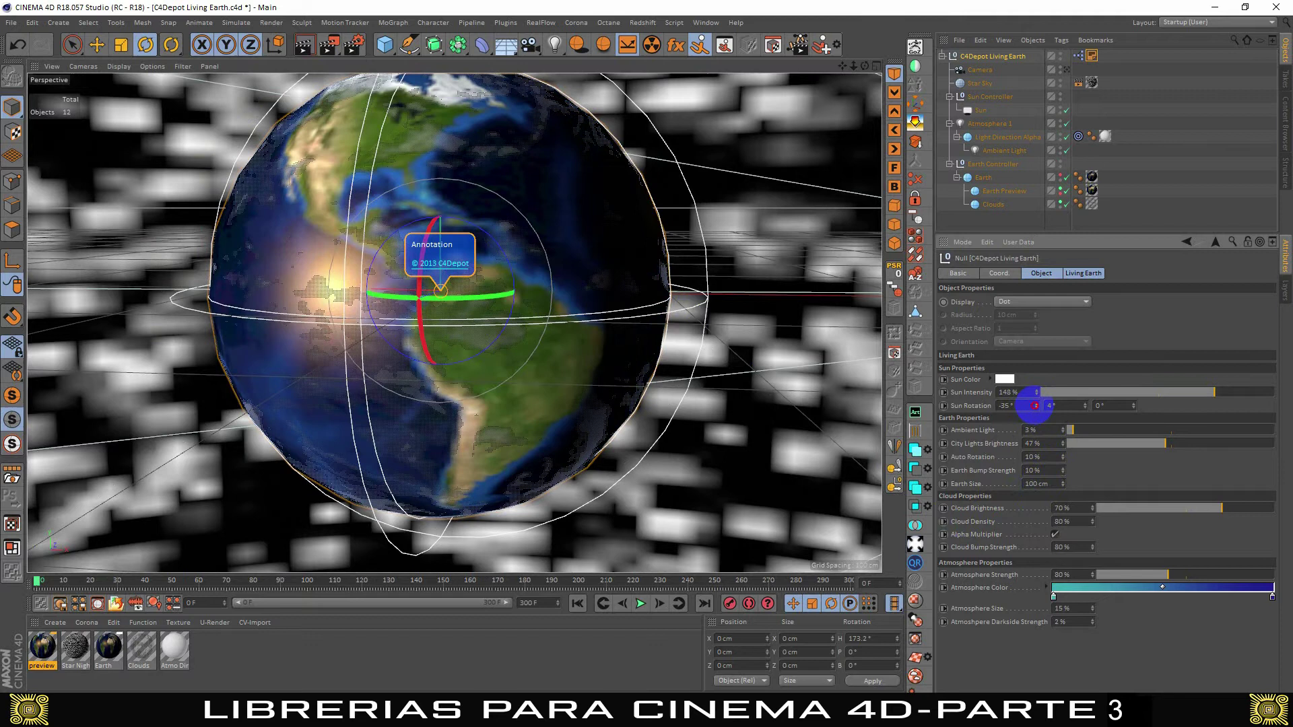
key("shift+r")
- Zoom and pan around the finished Earth render to inspect its surface detail
scroll(359, 467, "down", 1)
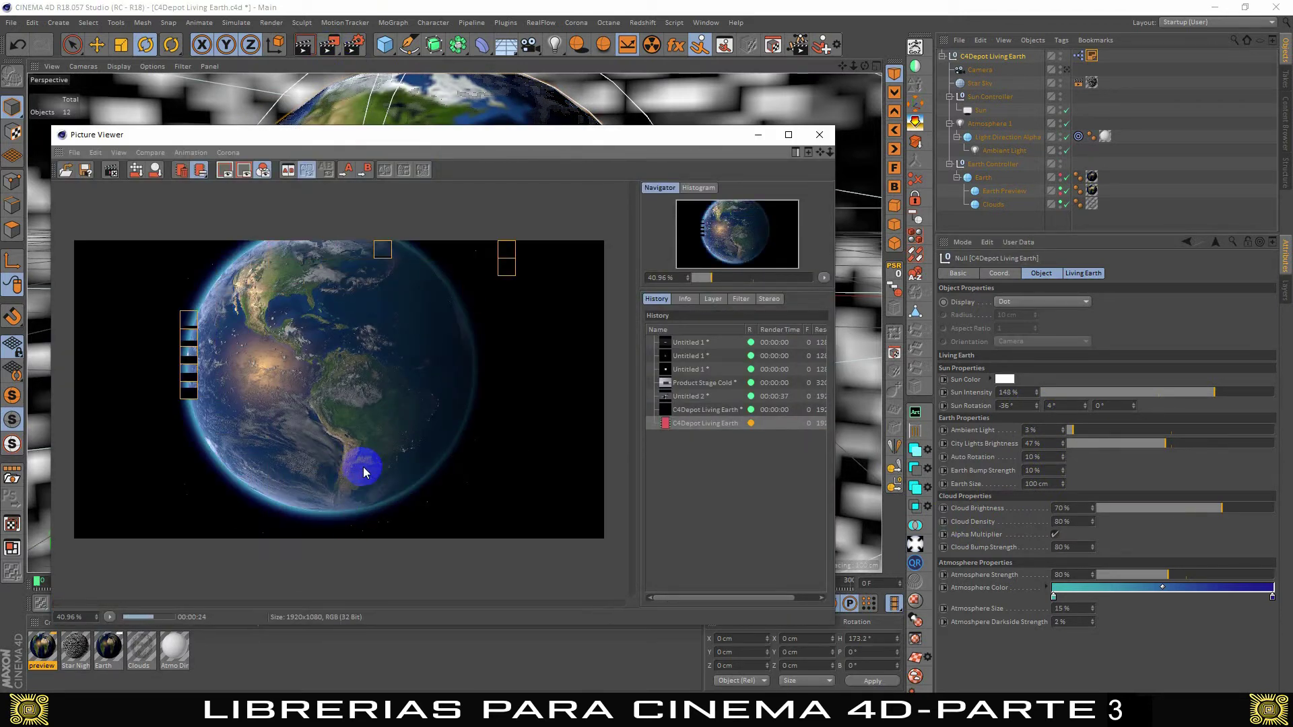
scroll(355, 448, "up", 1)
scroll(355, 450, "up", 1)
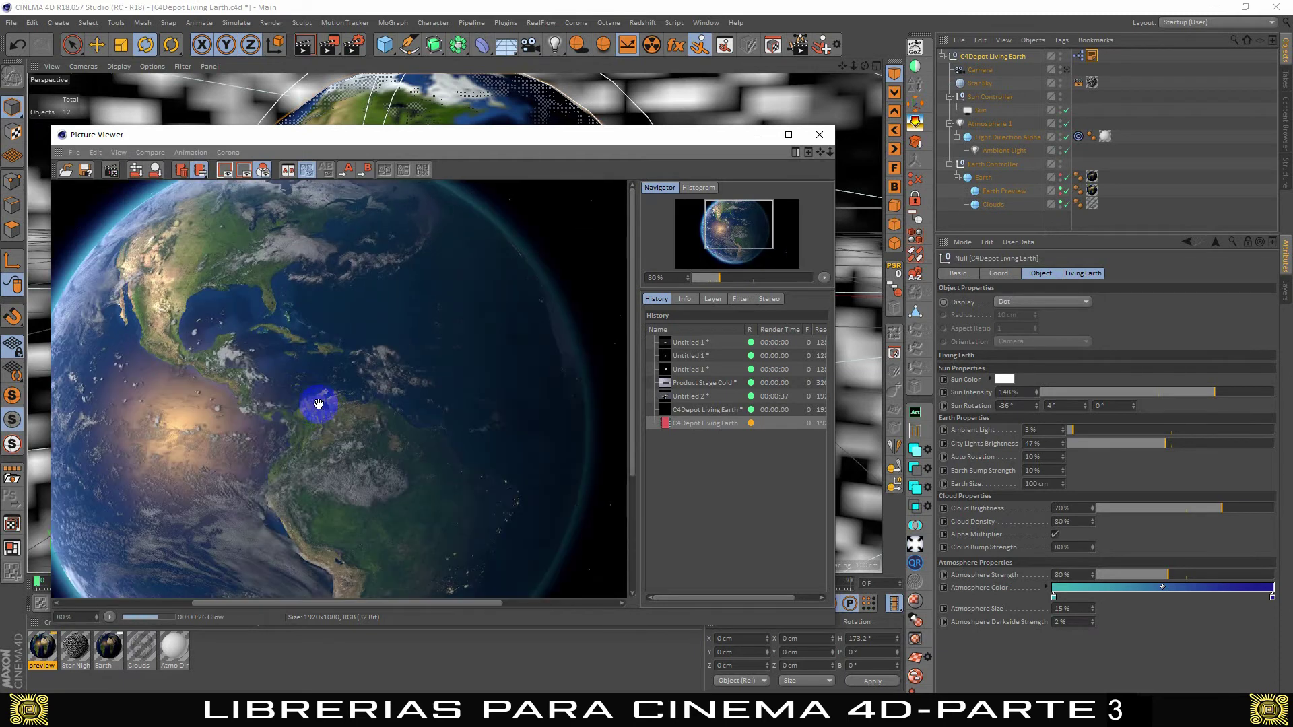
scroll(341, 386, "up", 1)
scroll(330, 389, "up", 1)
scroll(361, 372, "up", 1)
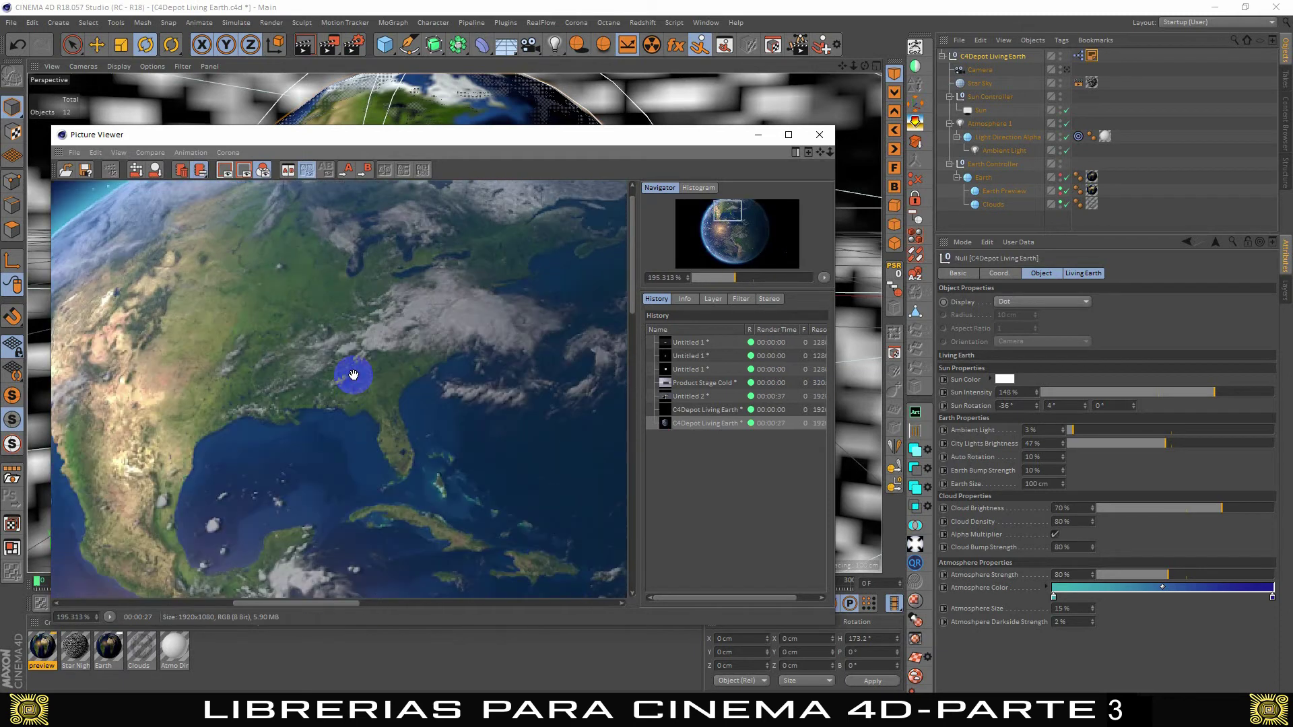
scroll(353, 375, "down", 2)
mouse_move(357, 447)
left_mouse_down()
mouse_move(314, 383)
mouse_move(395, 319)
left_mouse_up()
scroll(322, 386, "up", 1)
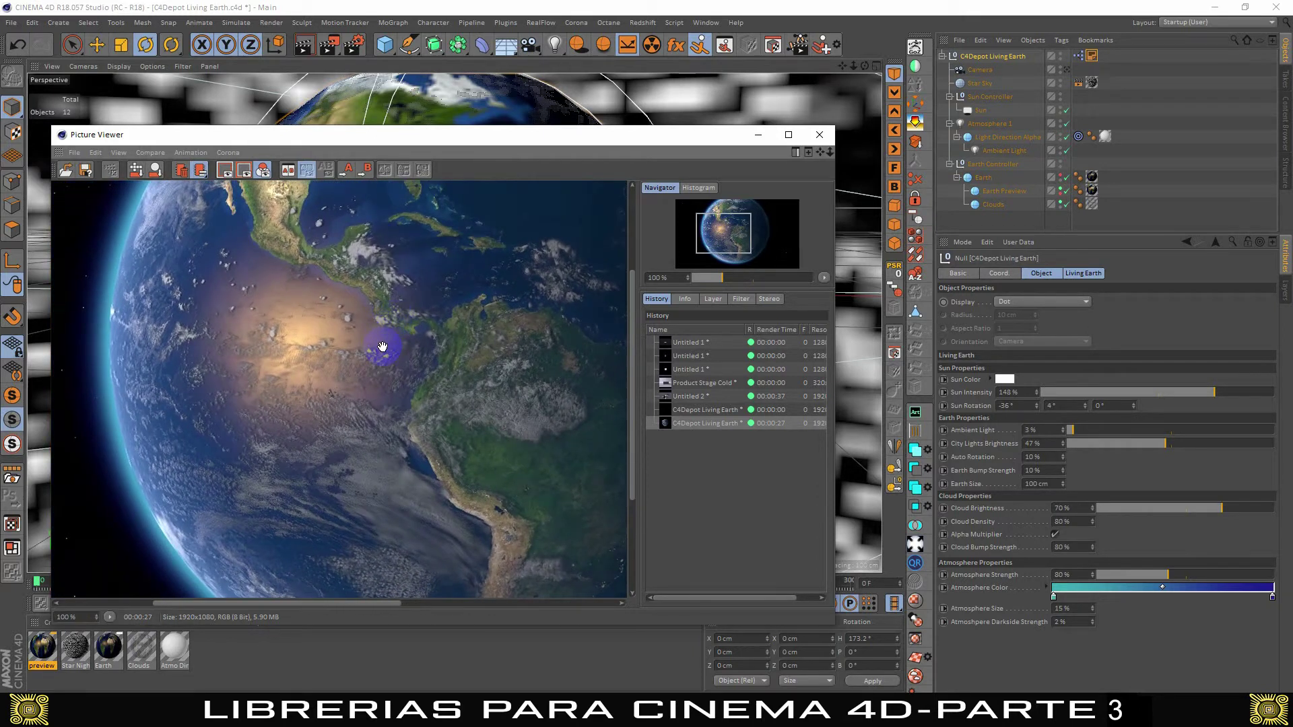
scroll(384, 349, "down", 1)
scroll(398, 352, "down", 1)
left_click_drag(417, 356, 443, 405)
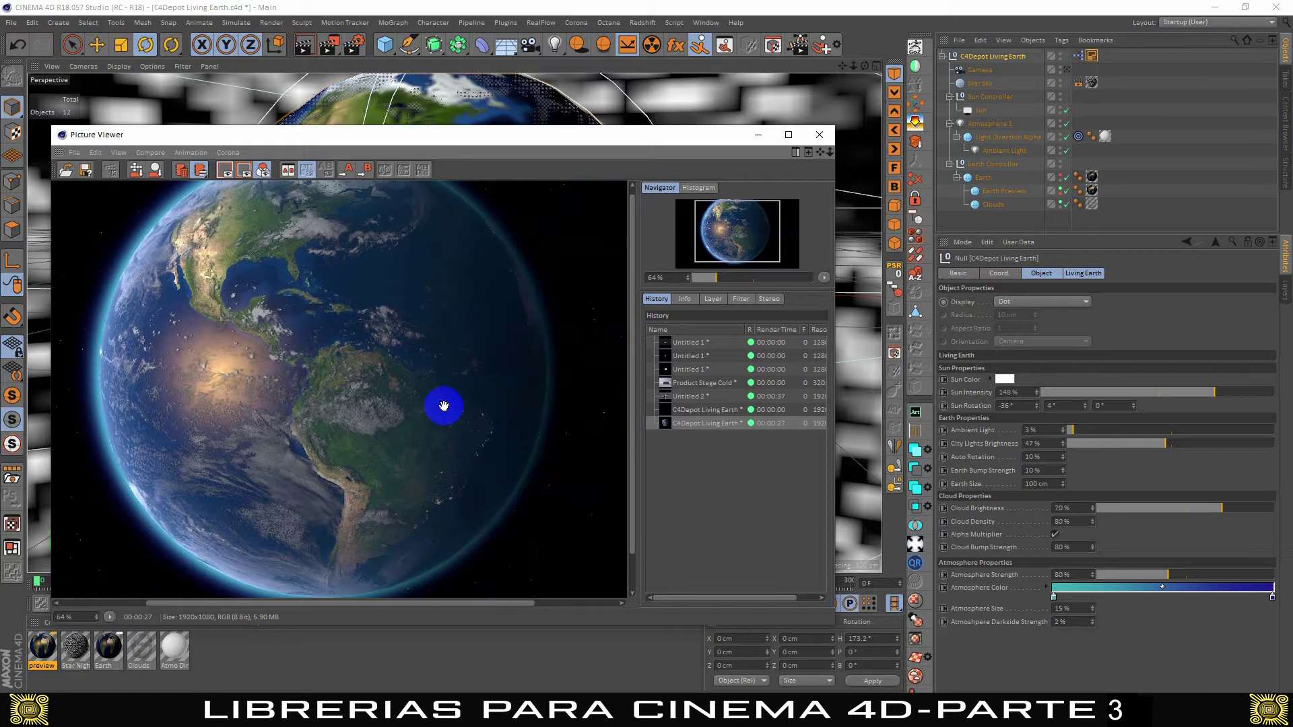
- Close the Picture Viewer and add the Infinite Mountains asset to the new scene
left_click(820, 135)
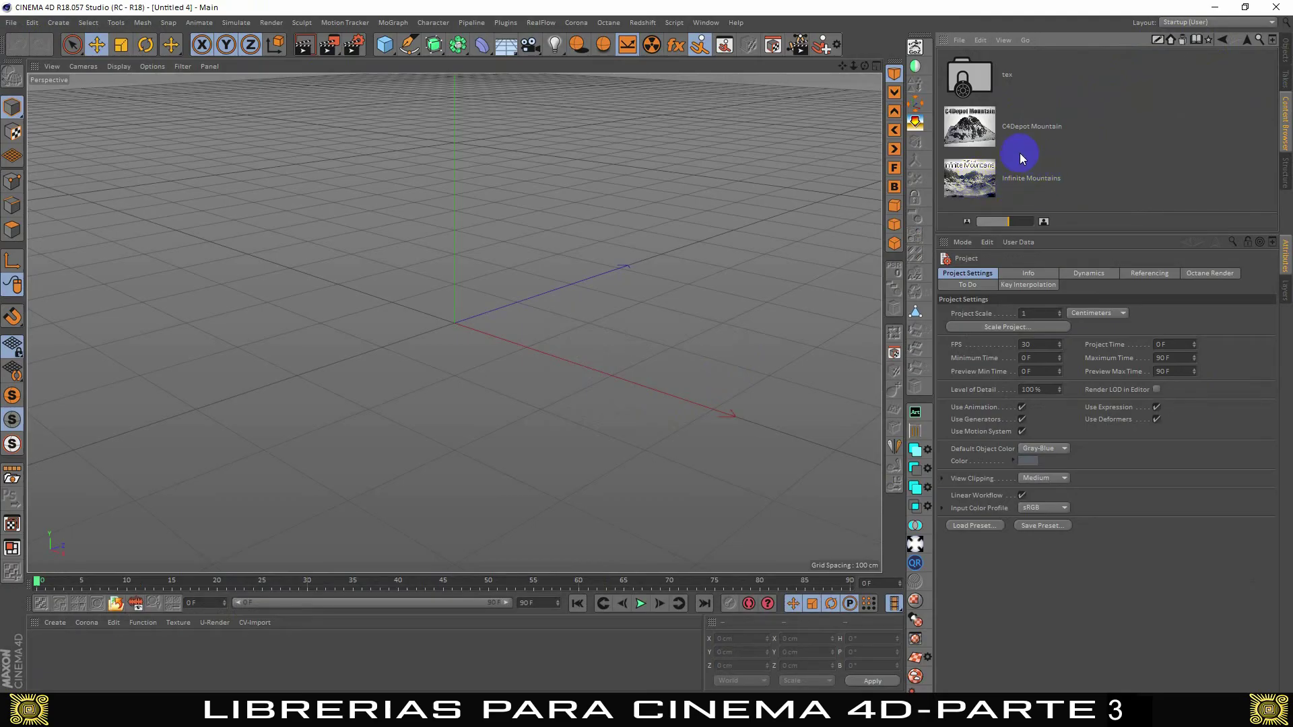
left_click(971, 178)
left_click_drag(968, 179, 526, 286)
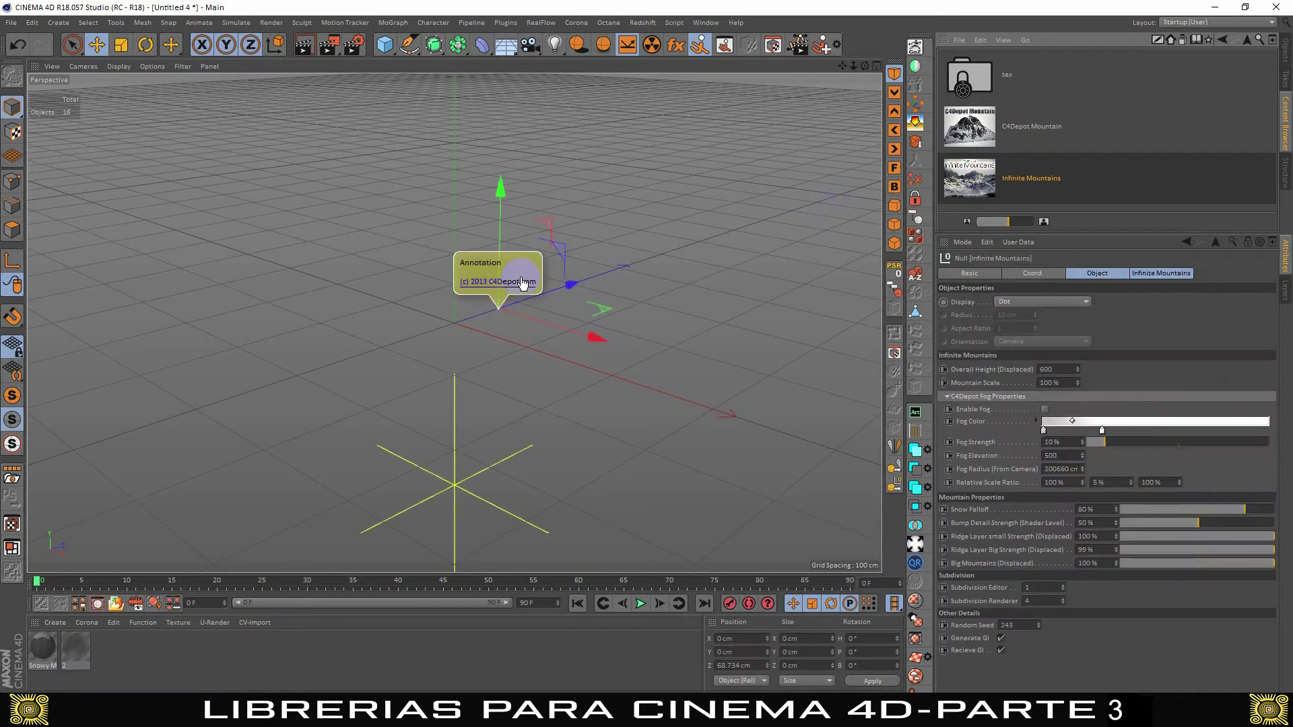
- Orbit into the mountains, look through the Infinite Camera, then orbit back outside the terrain
scroll(625, 248, "down", 3)
scroll(625, 248, "down", 3)
scroll(634, 240, "down", 2)
scroll(689, 222, "down", 3)
left_click_drag(847, 78, 448, 318)
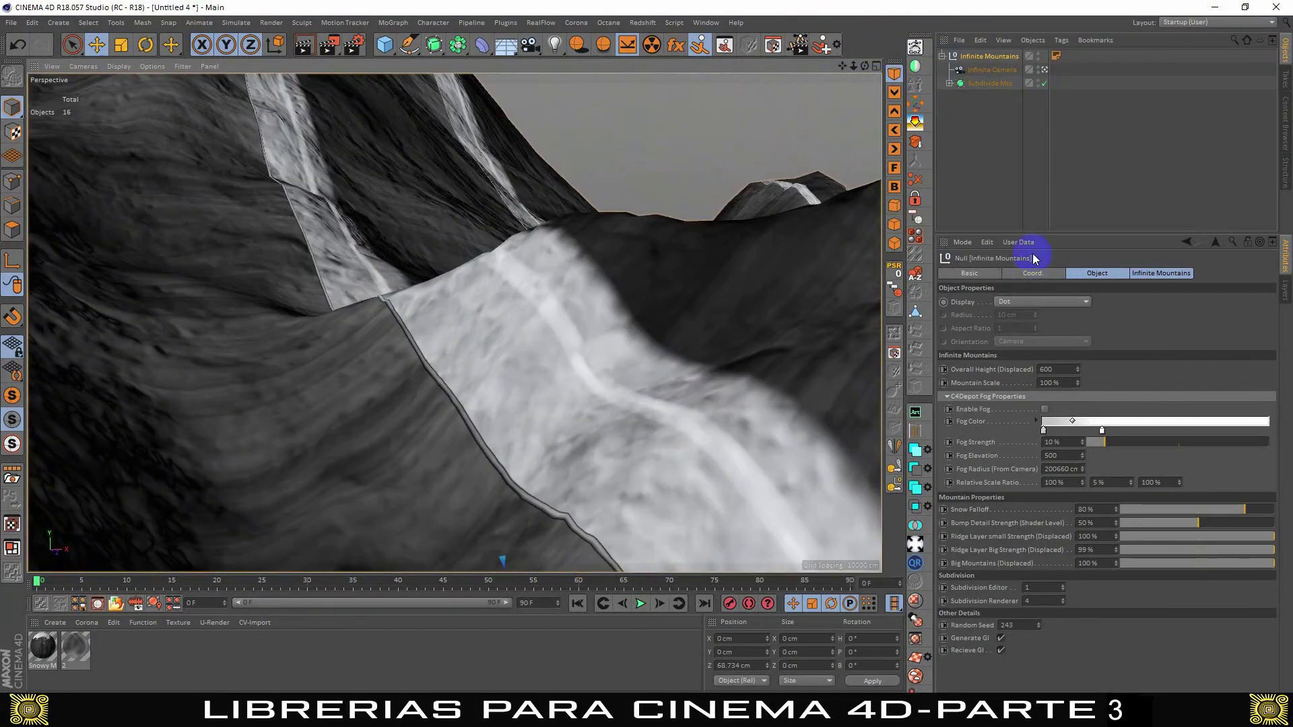
left_click(1044, 69)
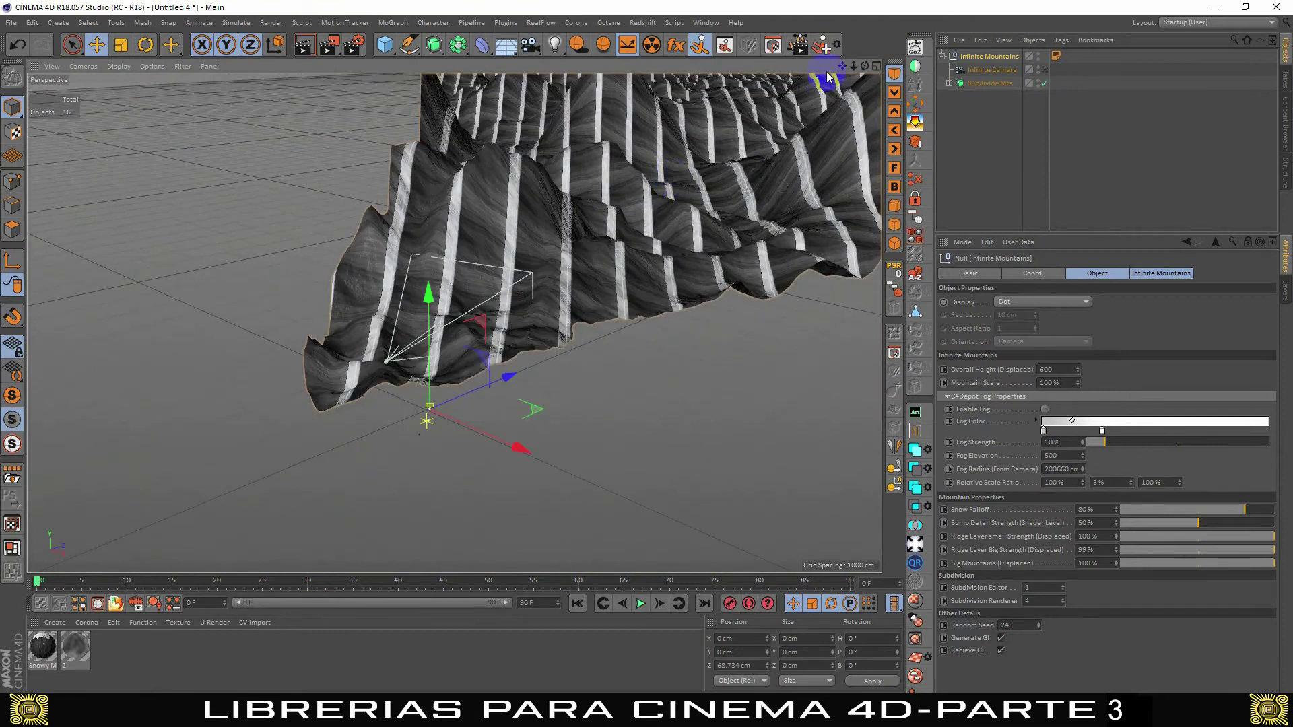
mouse_move(843, 66)
left_mouse_down()
mouse_move(640, 360)
mouse_move(476, 269)
left_mouse_up()
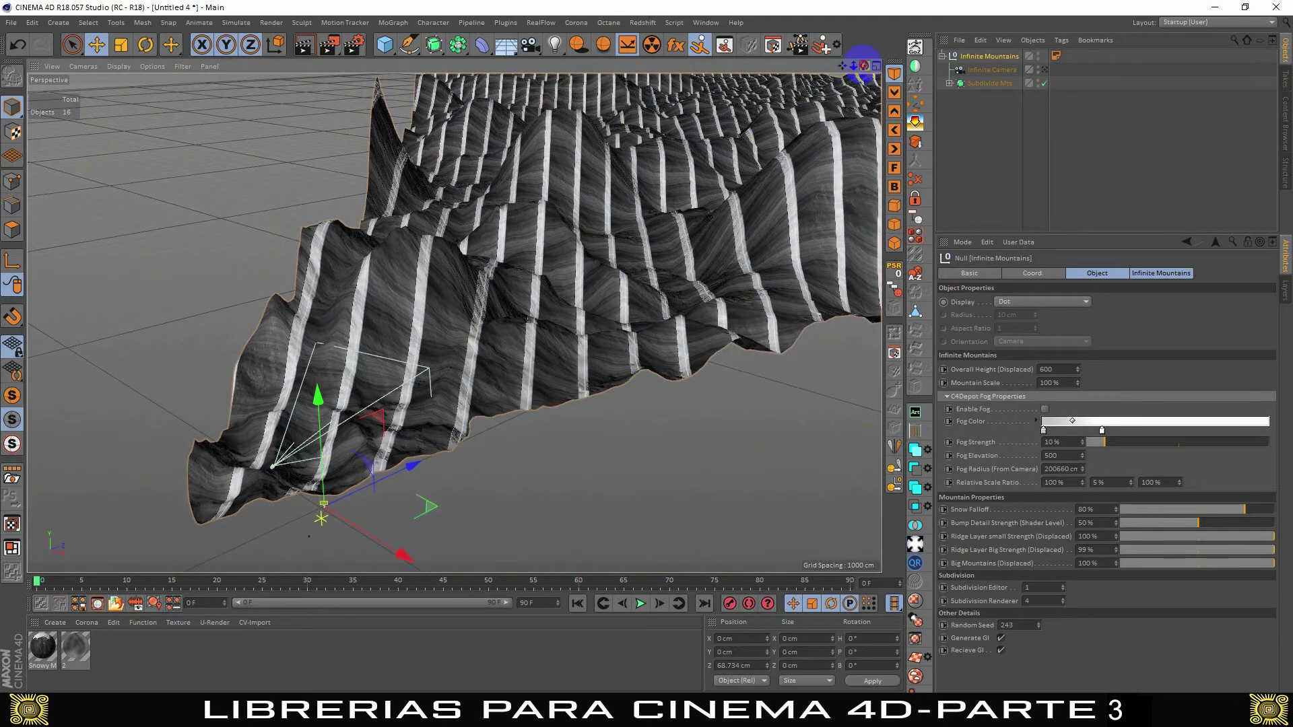
left_click_drag(864, 65, 644, 354)
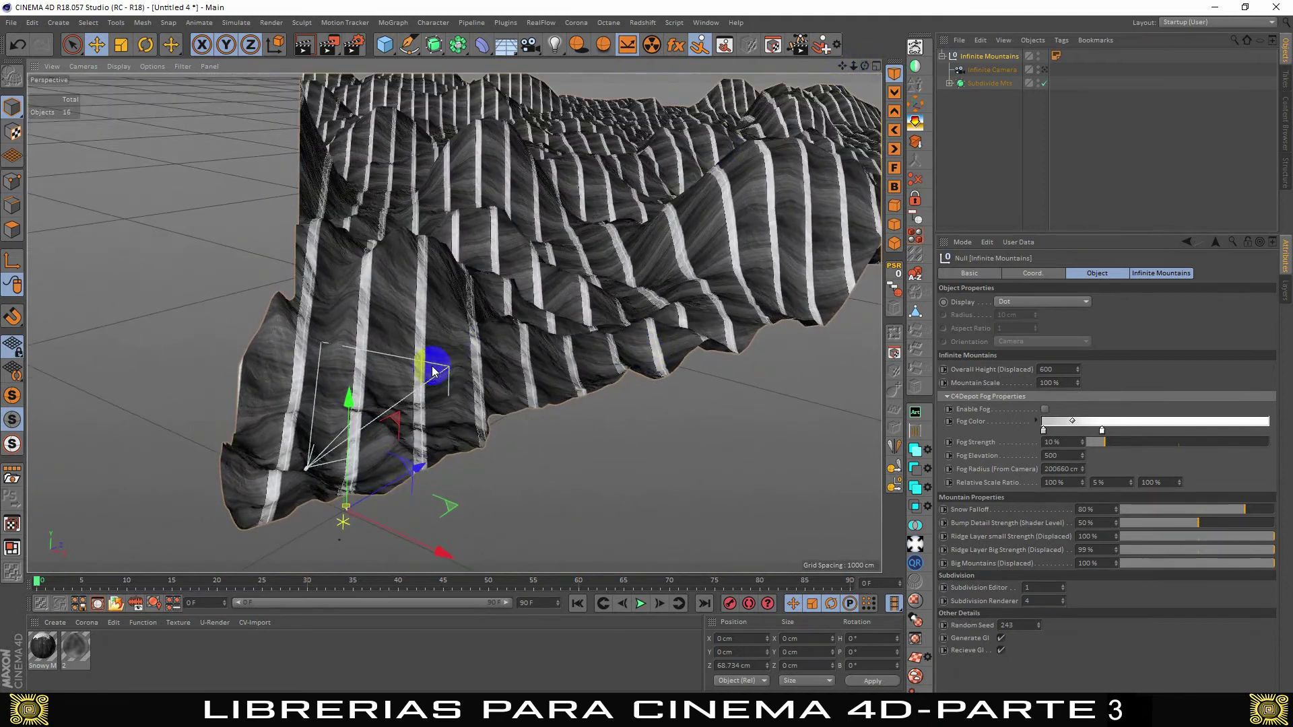
- Set mountain height 447 and scale 76%, enable fog, and lower snow falloff to 59% and bump/ridge values
left_click(1046, 410)
left_click_drag(1068, 233, 1059, 150)
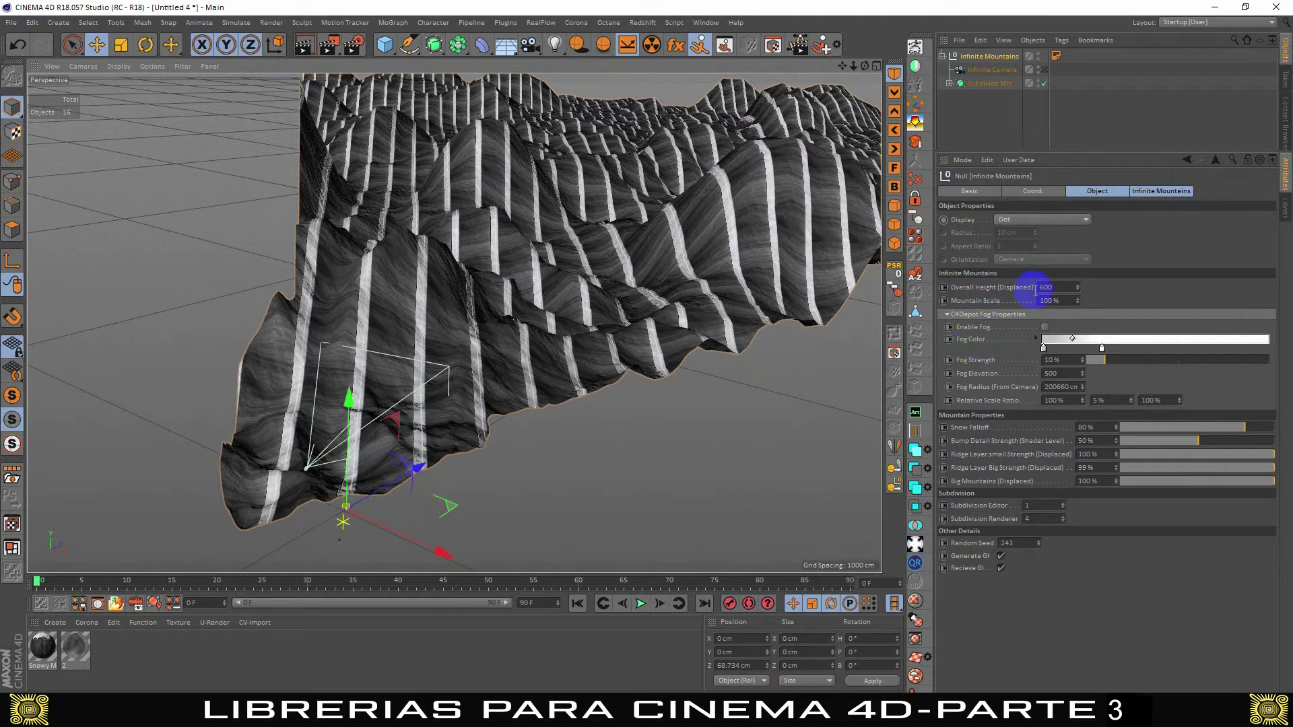
left_click_drag(1078, 289, 1078, 288)
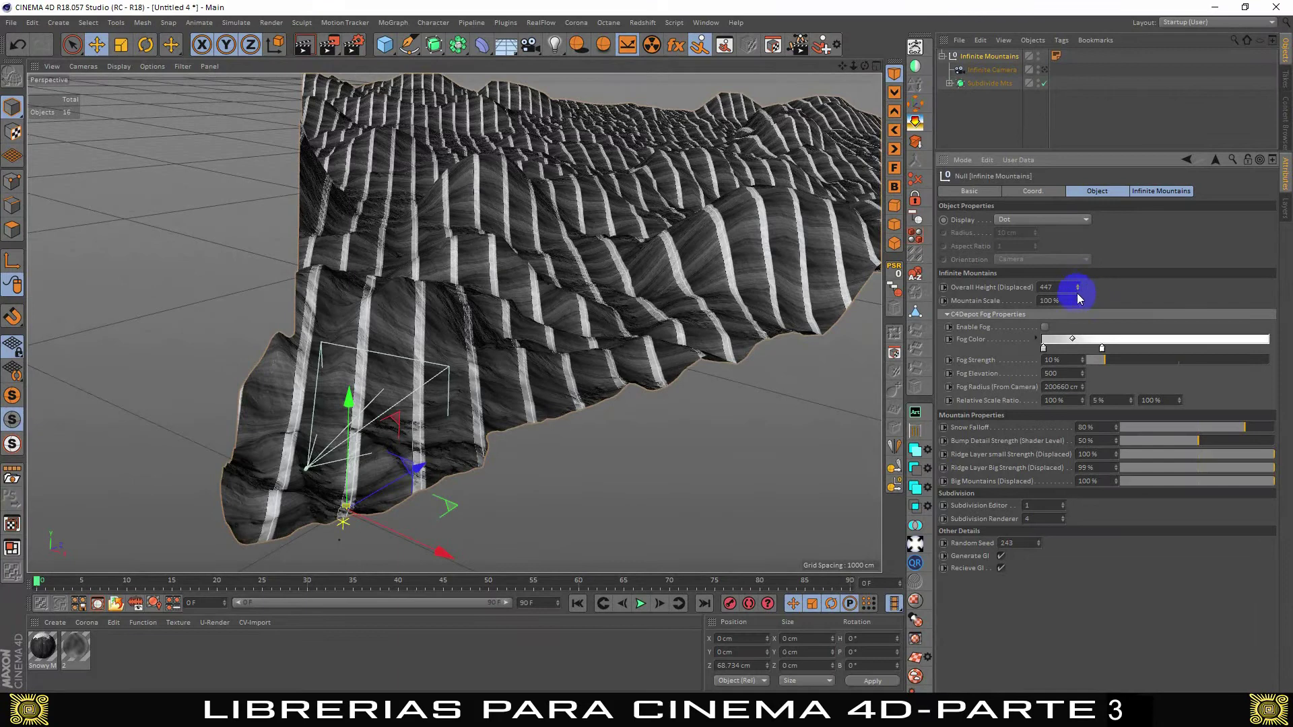
left_click_drag(1076, 300, 1076, 297)
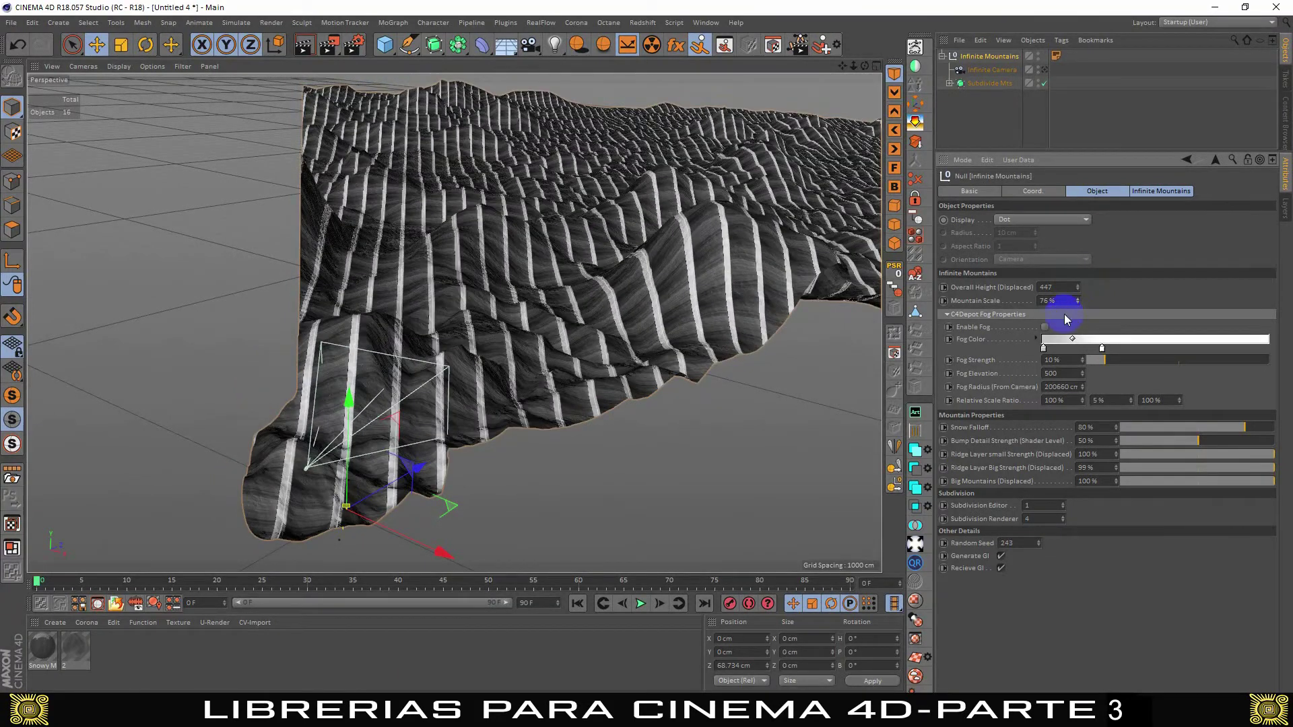
left_click(1046, 328)
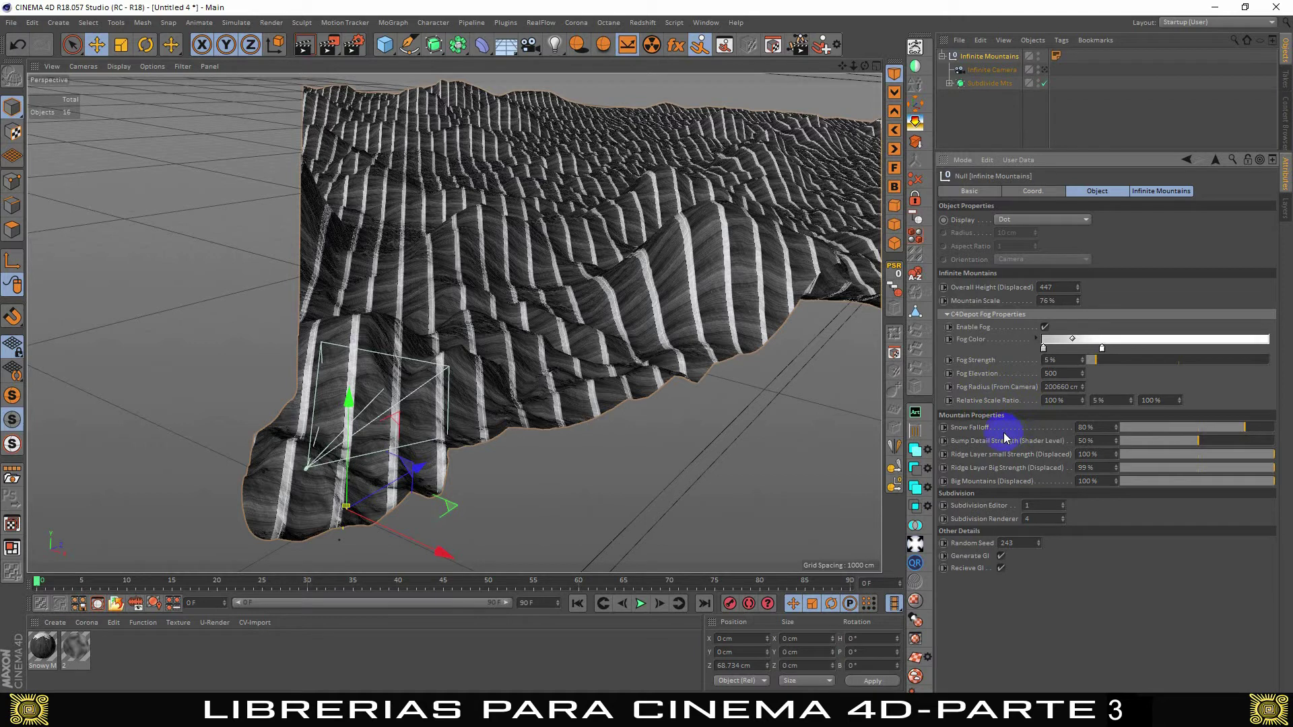
left_click_drag(1226, 427, 1212, 427)
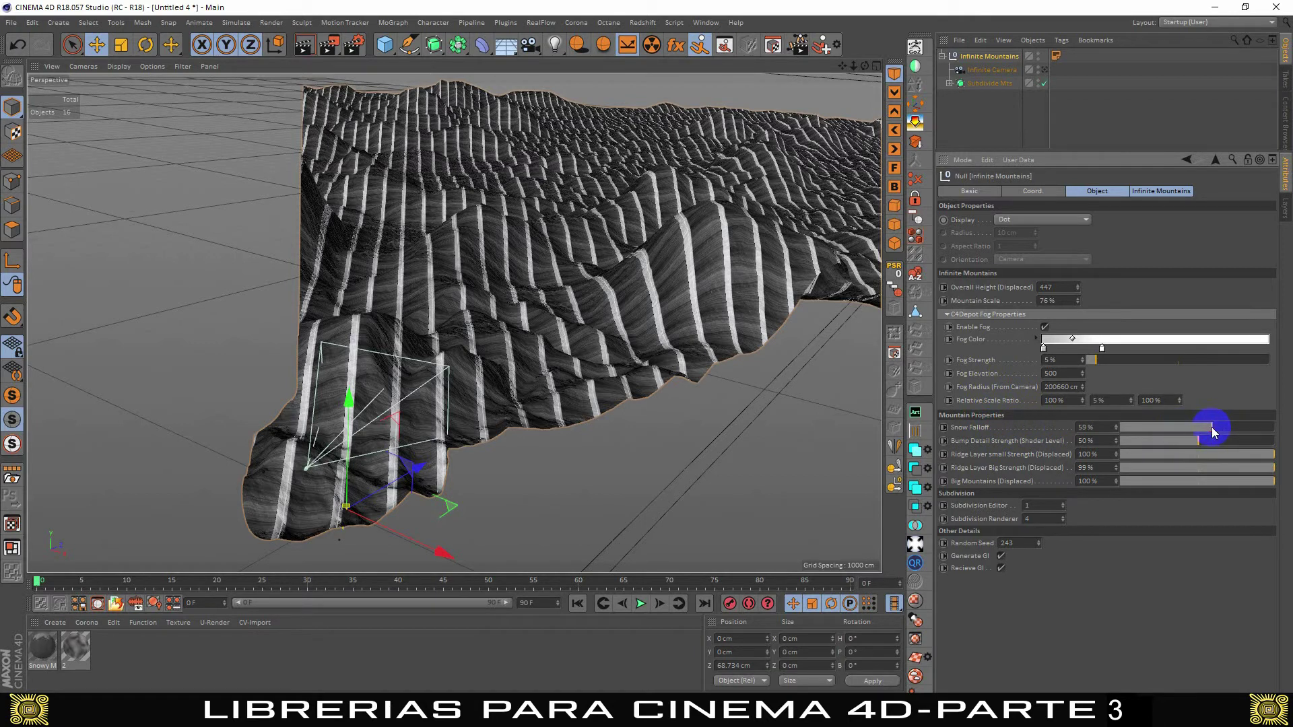
left_click_drag(1202, 438, 1196, 438)
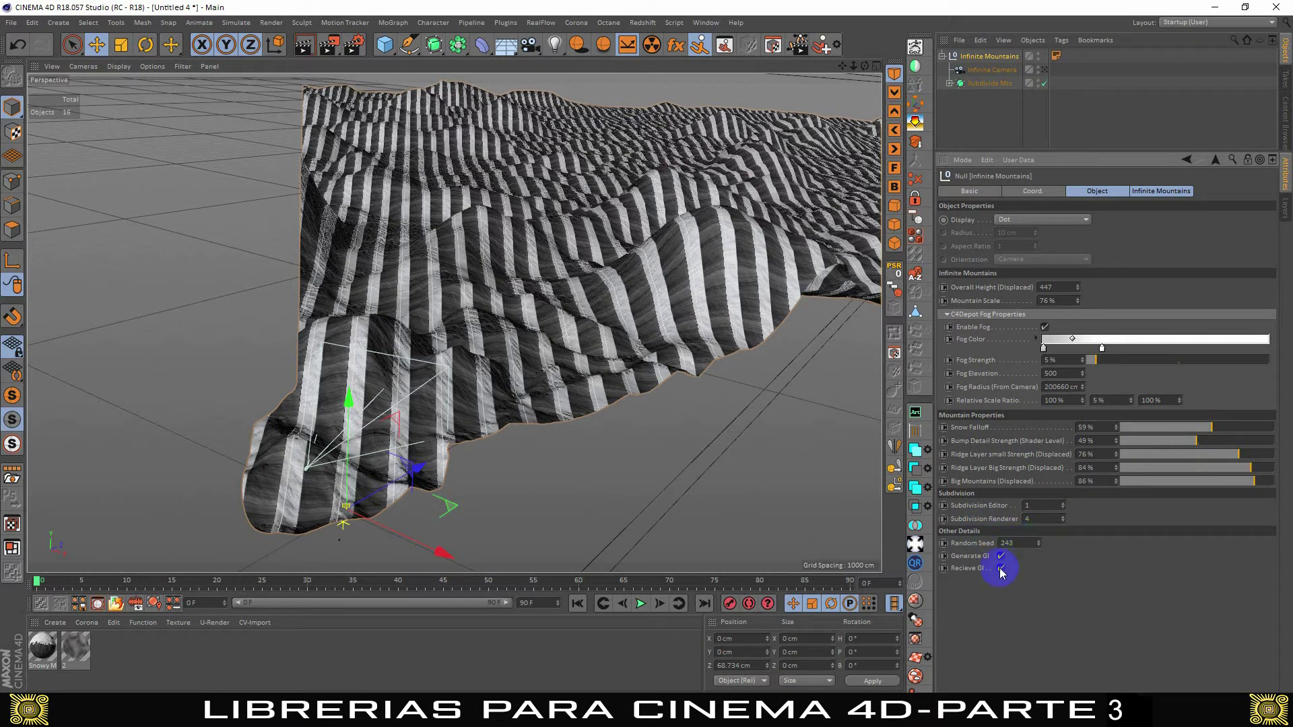
- Look through the Infinite Camera and add Global Illumination to the render effects
left_click(1043, 70)
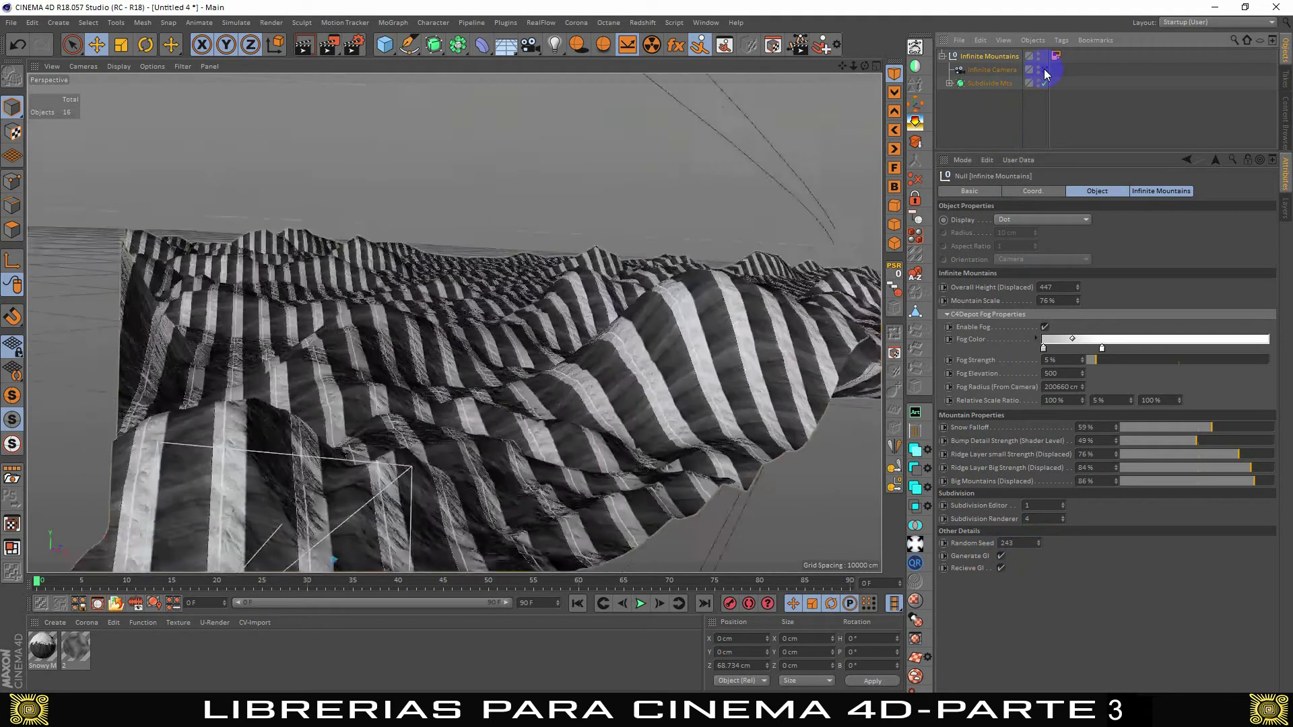
left_click(357, 45)
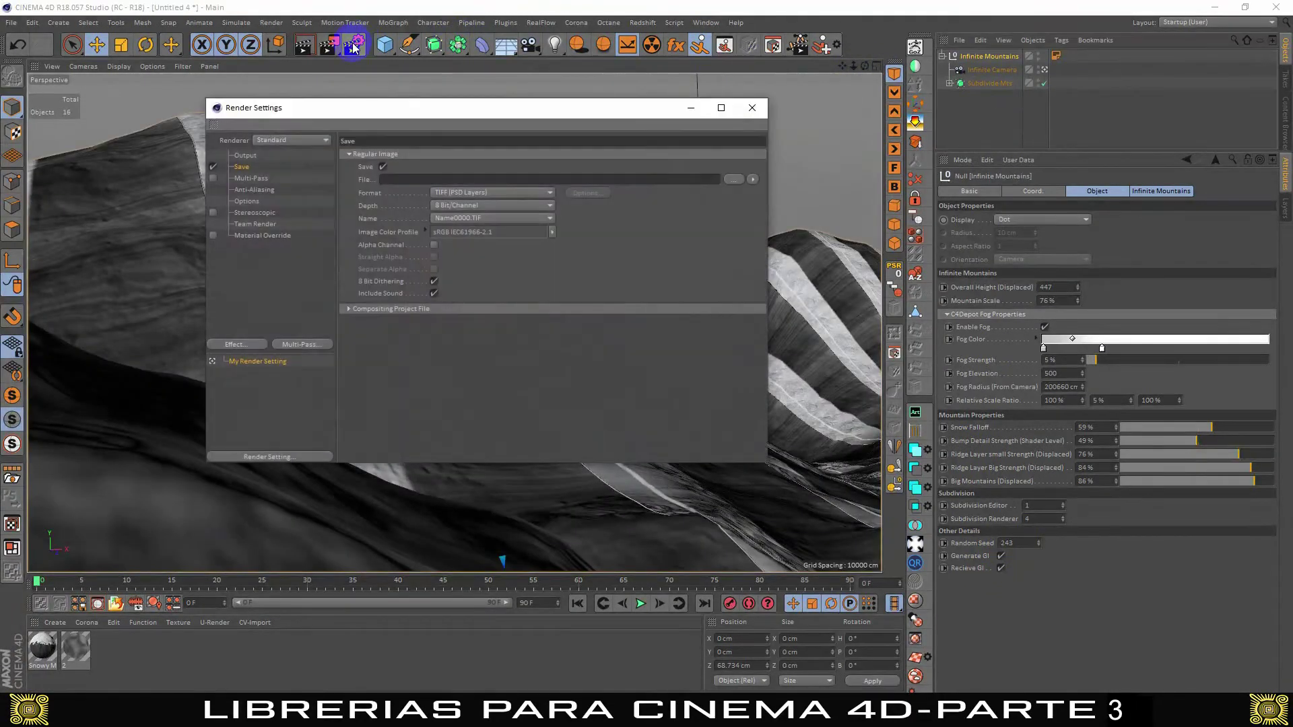
left_click(251, 157)
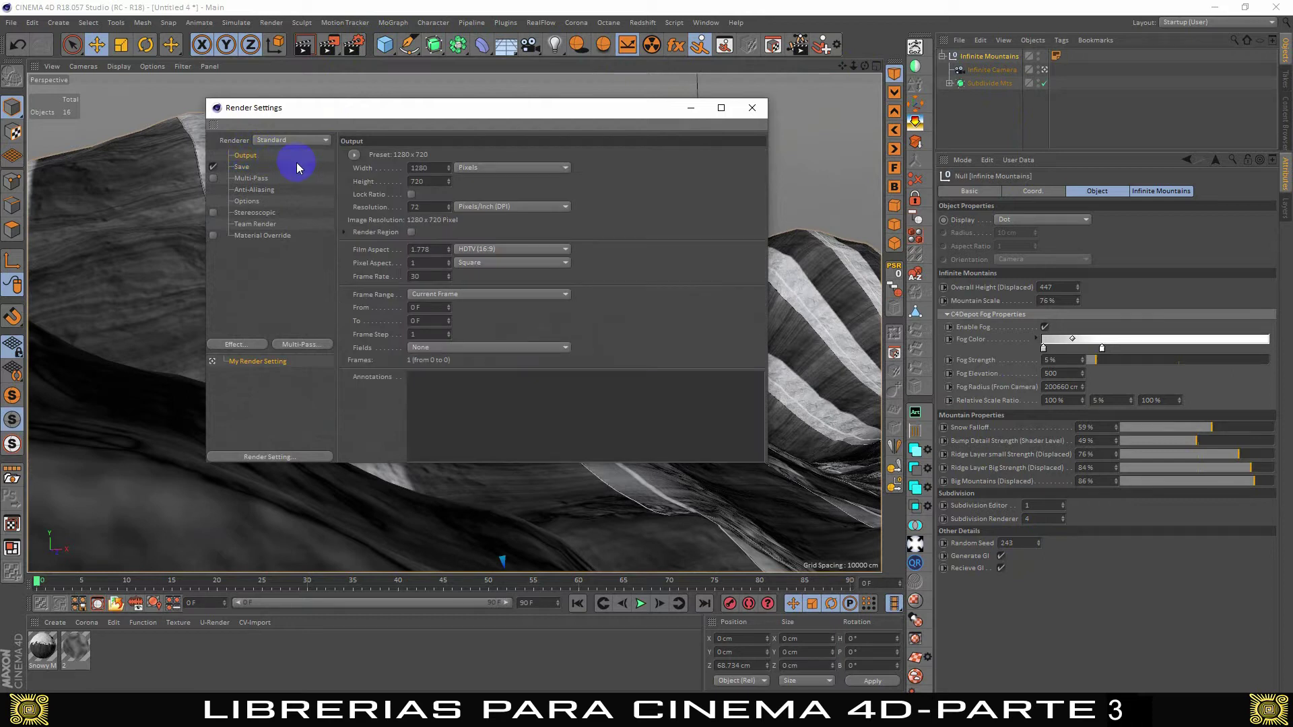
left_click(243, 167)
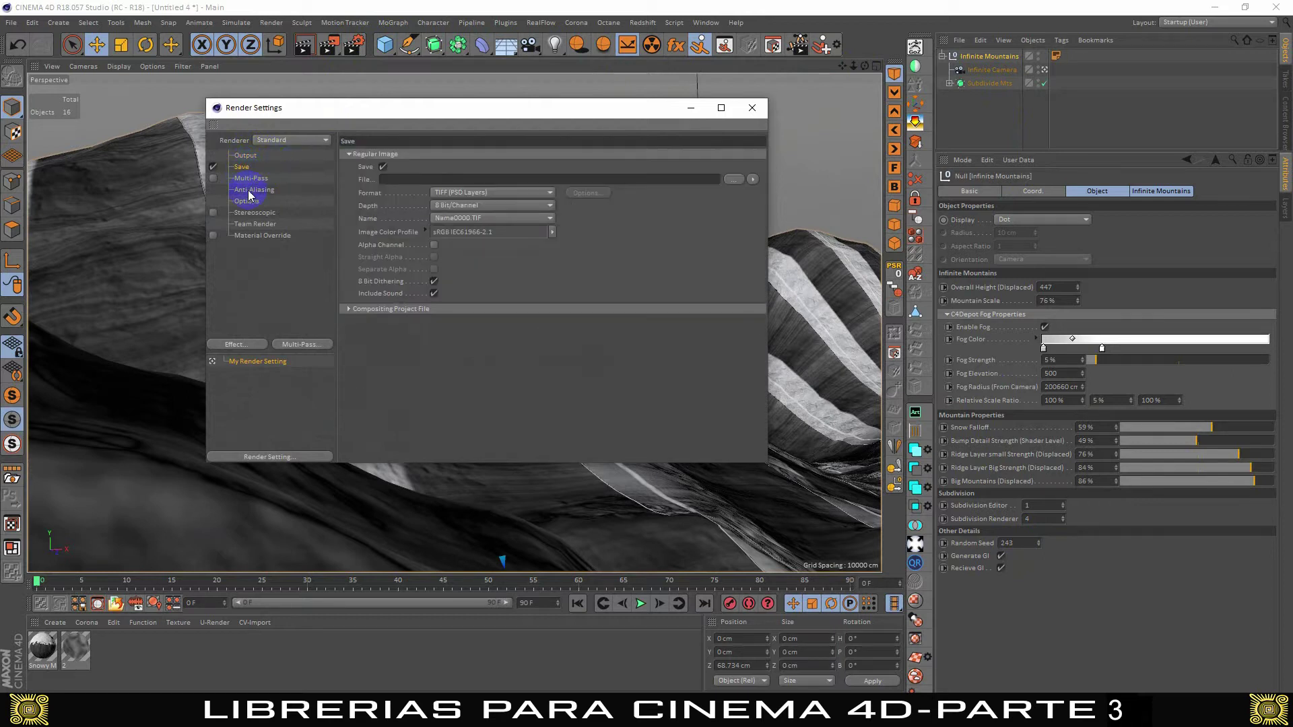
left_click(241, 347)
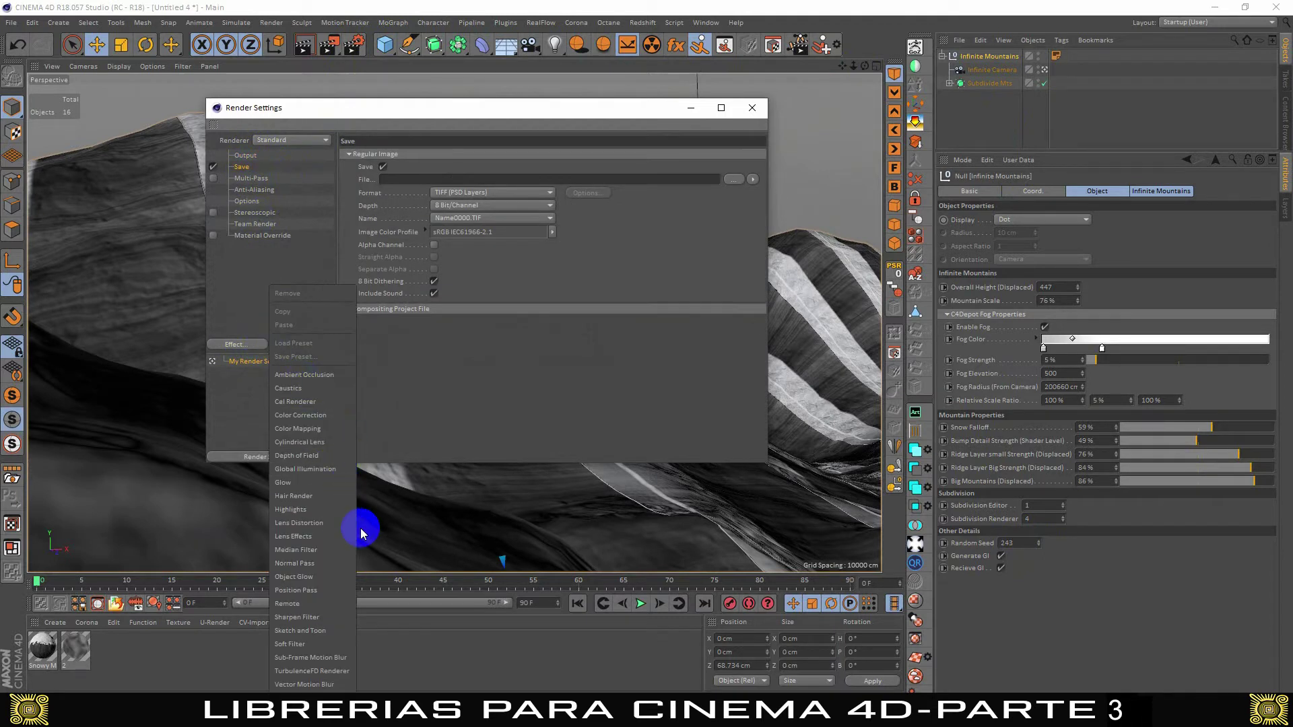
left_click(338, 469)
- Apply the Exterior - Preview render preset and render the mountain scene
left_click(481, 184)
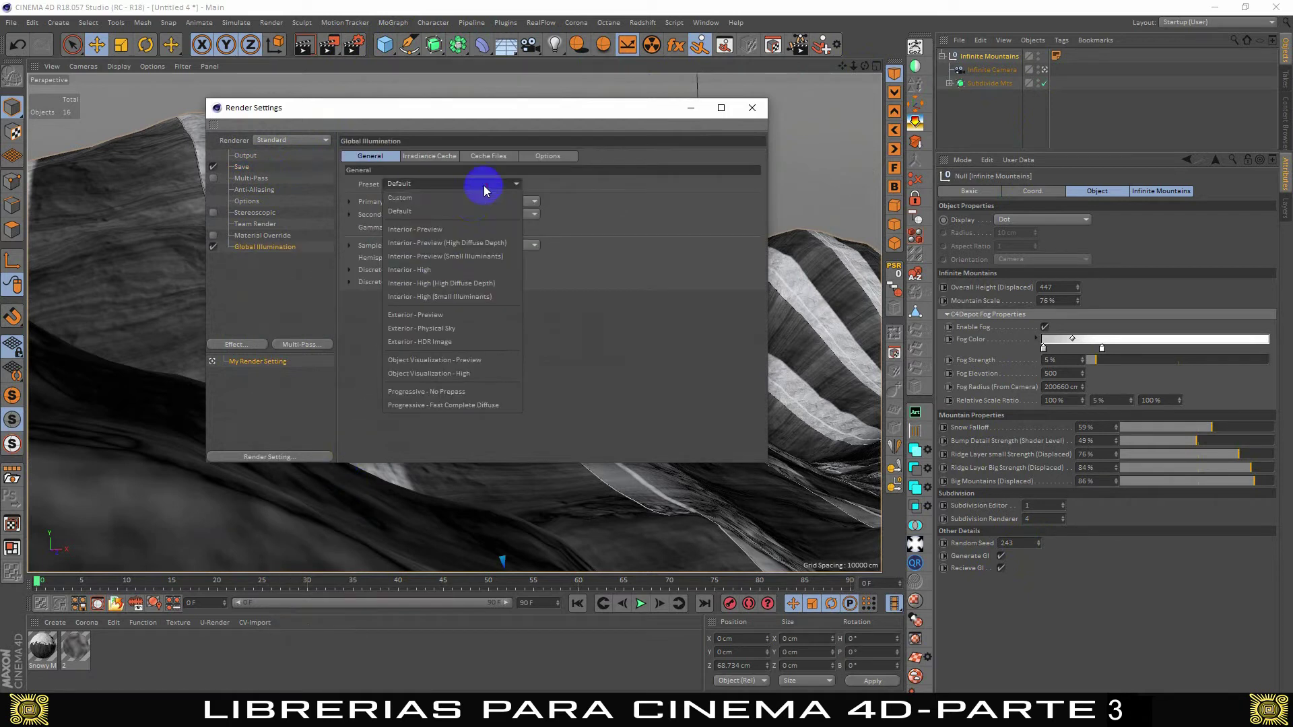
left_click(456, 337)
left_click(751, 107)
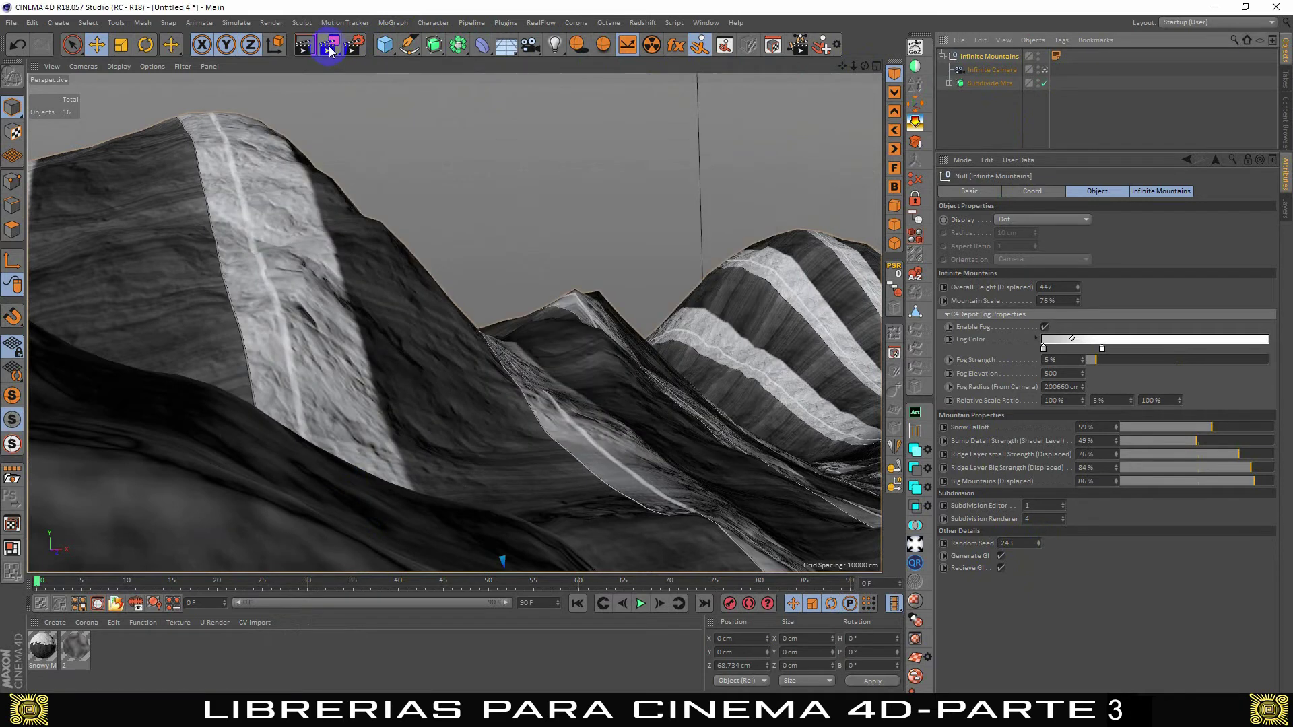
key("shift+r")
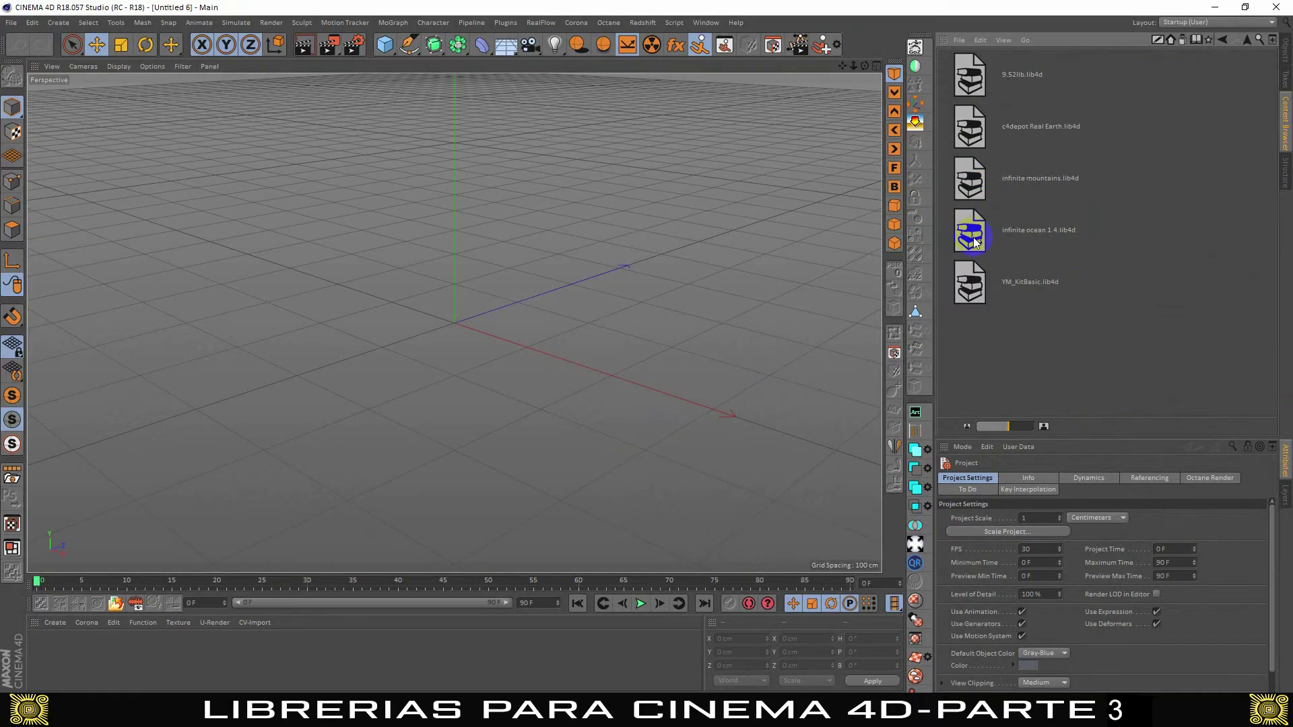
- Open the infinite ocean 1.4 library and load the Infinite Ocean Boat & Wake v1.4 preset
double_click(972, 236)
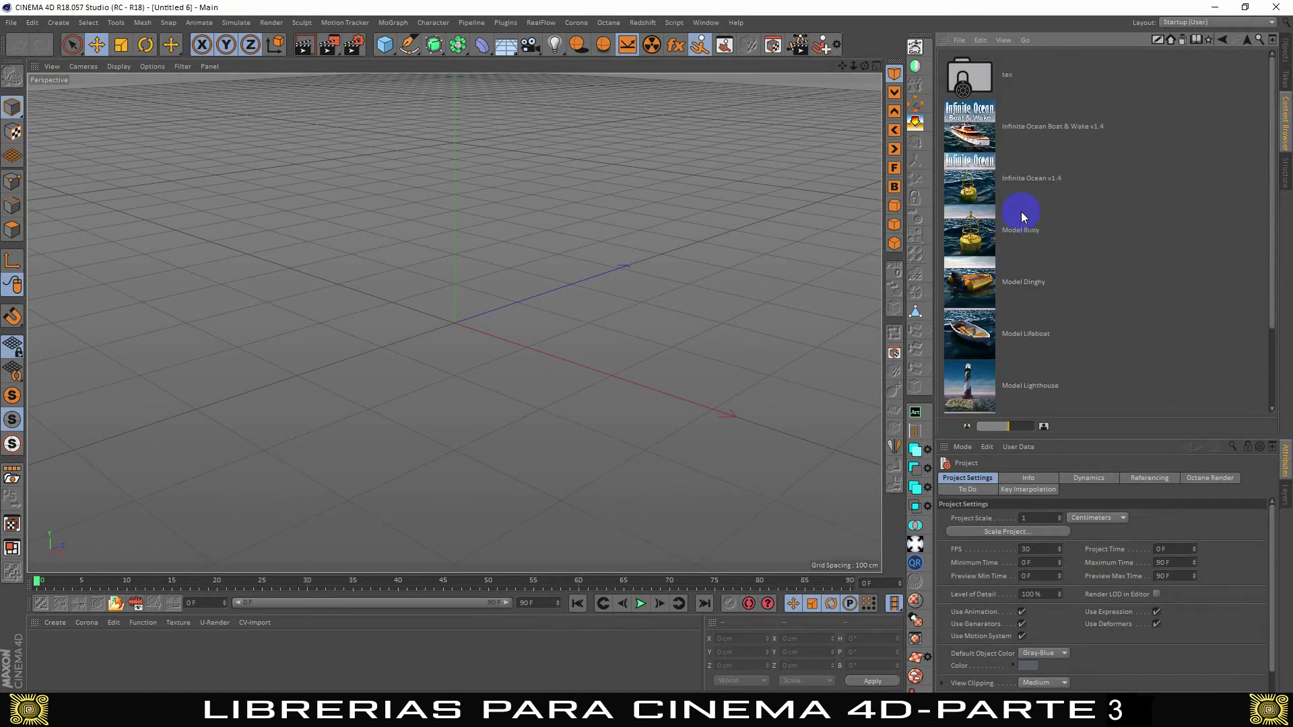
scroll(998, 163, "down", 2)
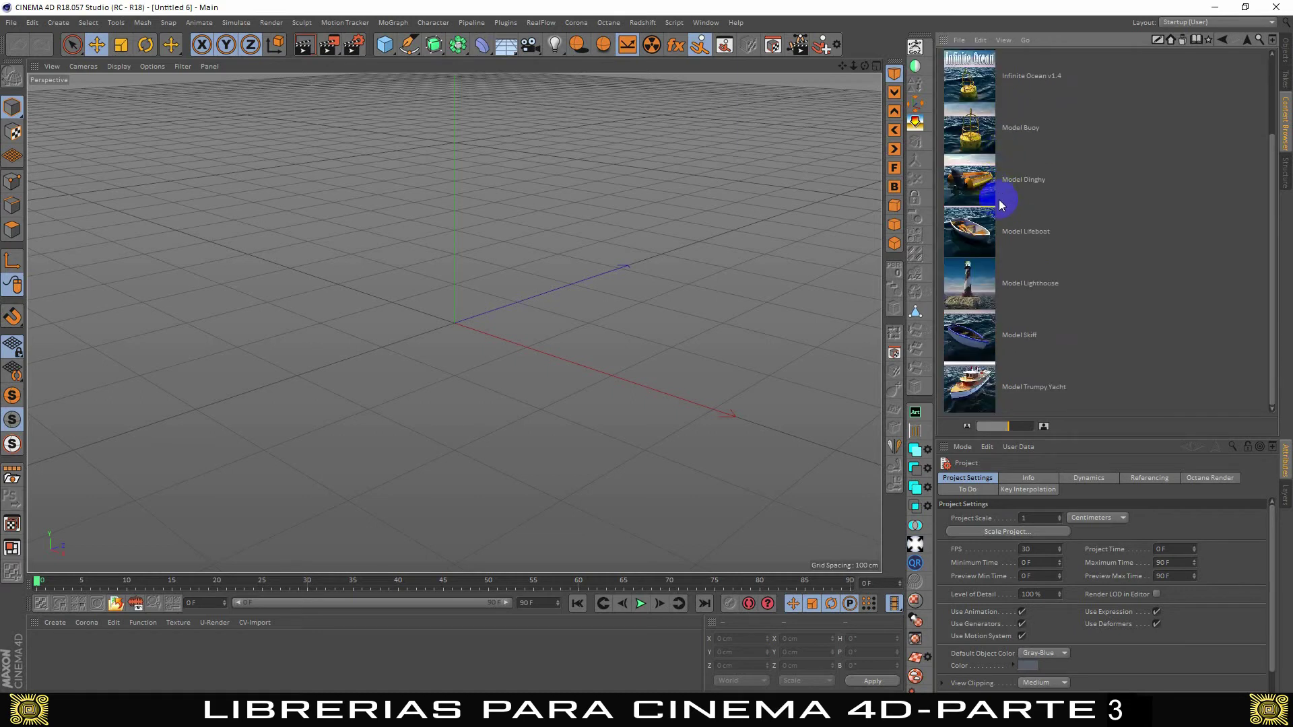
left_click_drag(1004, 334, 980, 373)
scroll(980, 371, "up", 2)
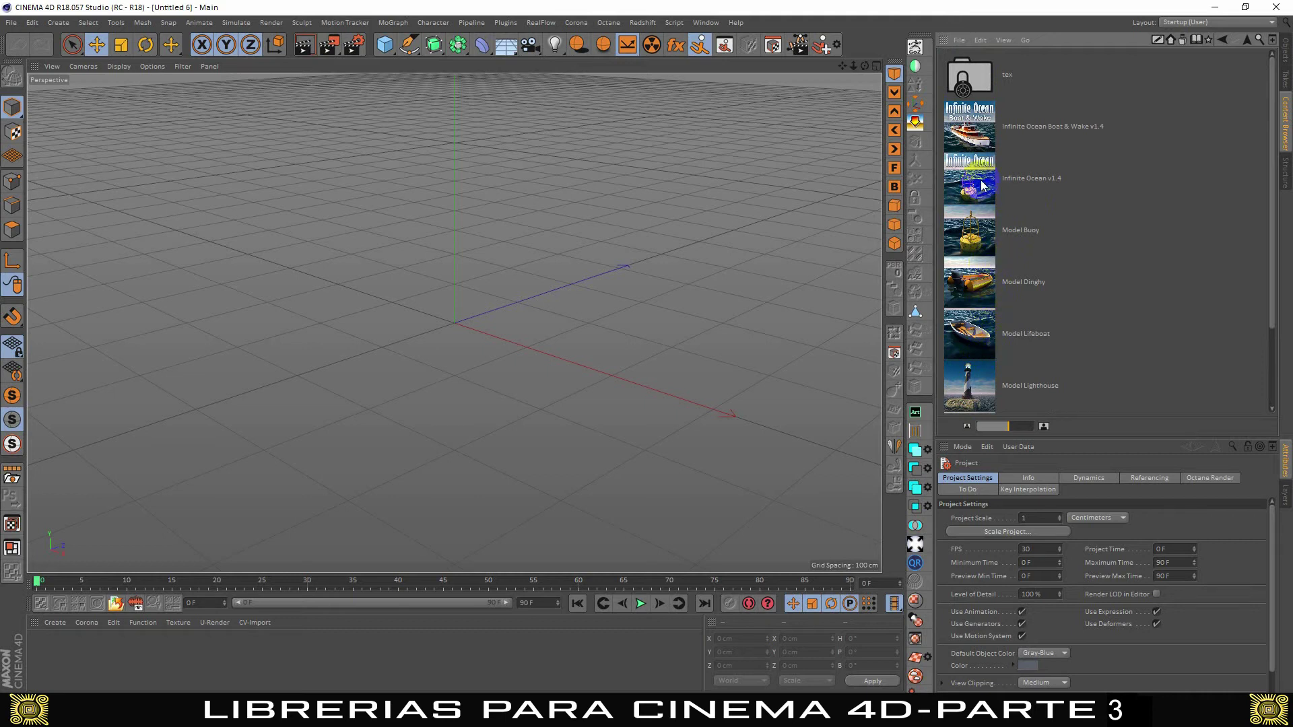
left_click(967, 143)
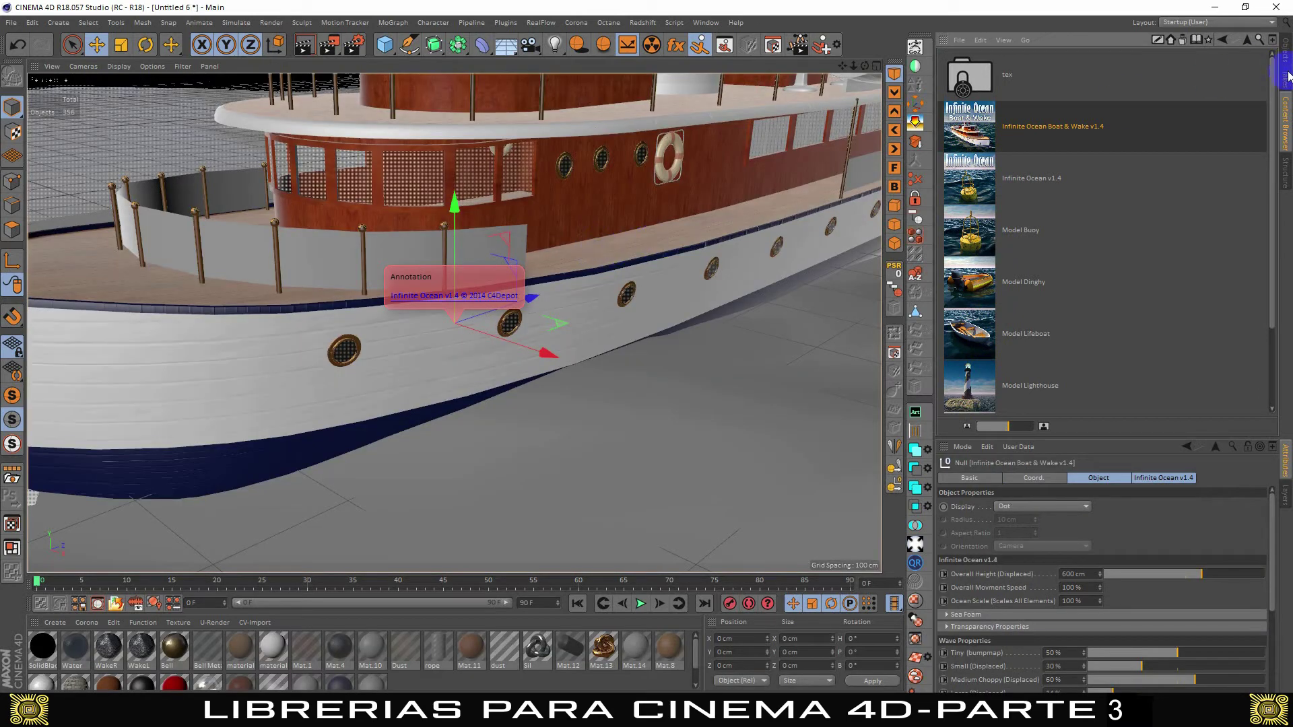
- Switch to a zoomed-out perspective view, play the boat animation, then scrub back to an early frame
left_click(1287, 68)
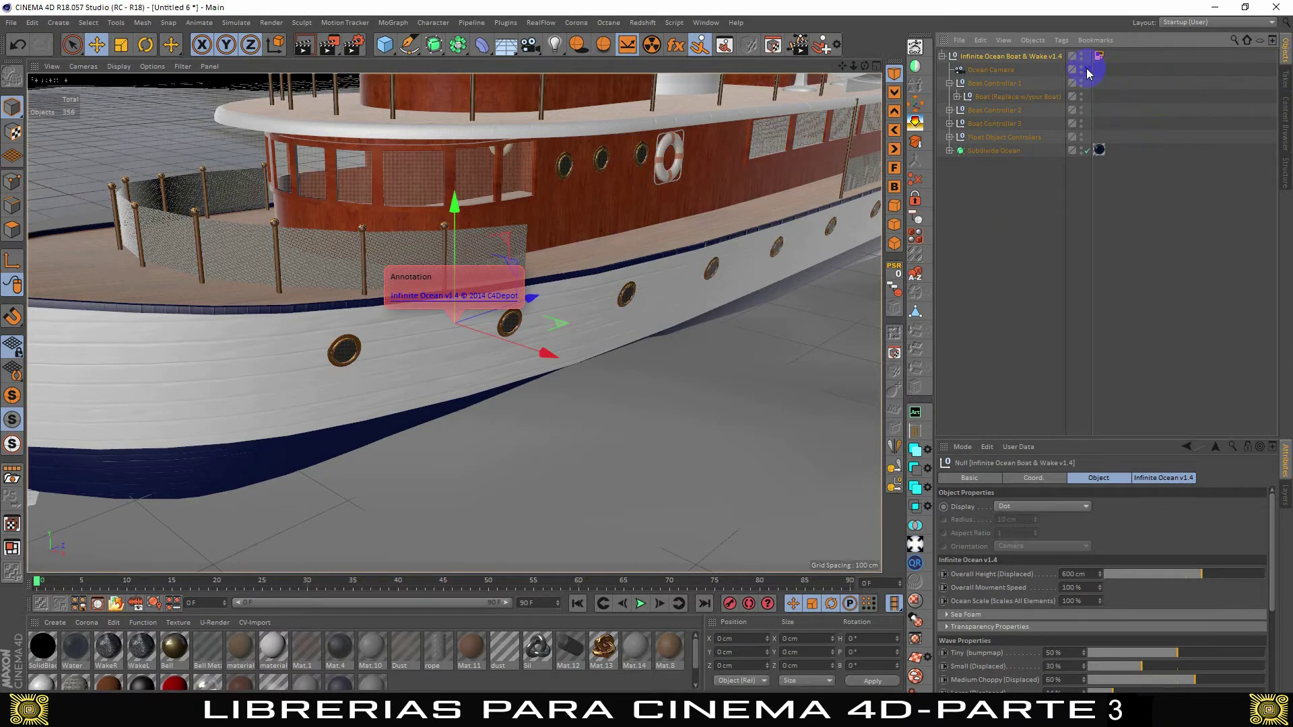
left_click(1087, 70)
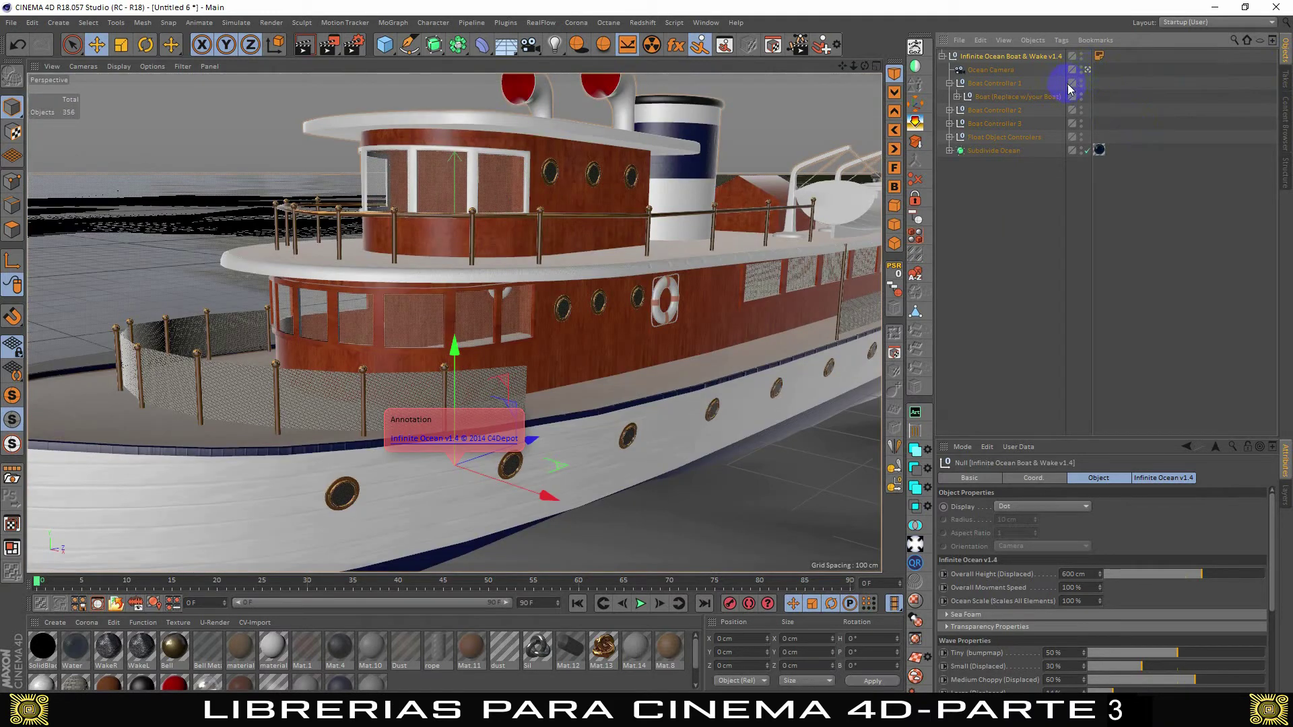
left_click_drag(855, 68, 851, 66)
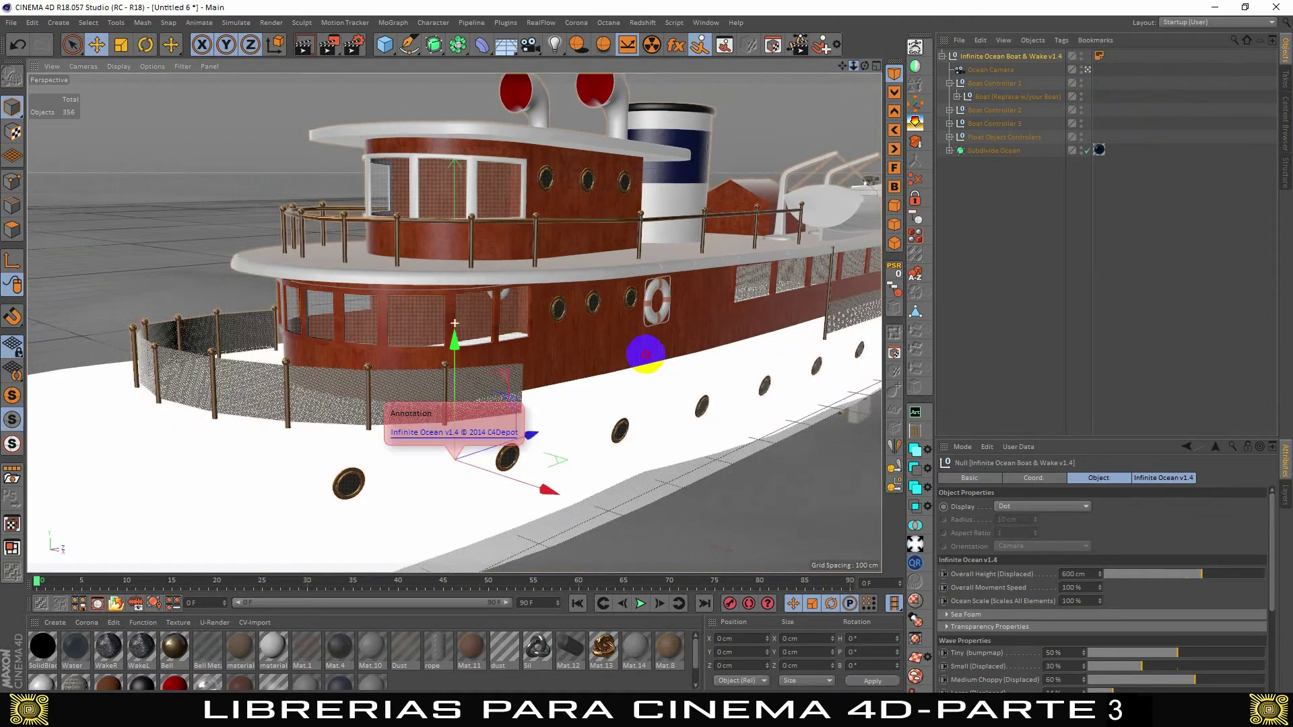
left_click(650, 610)
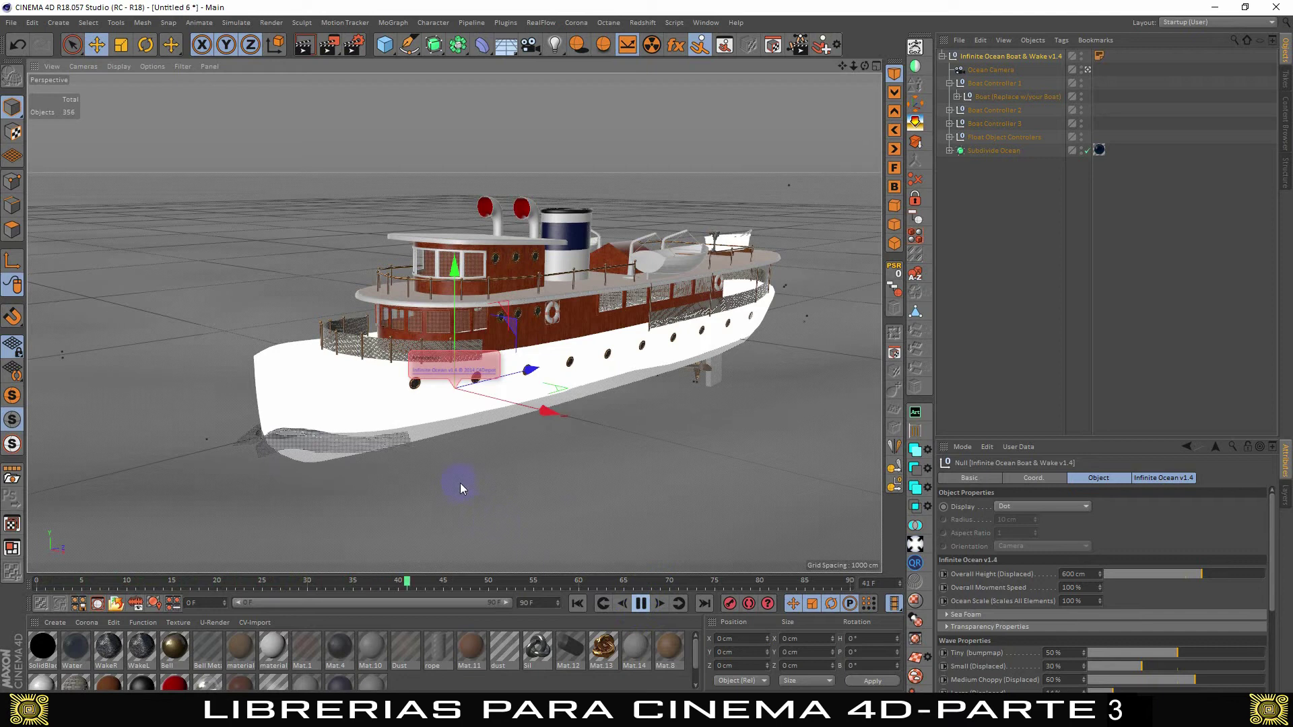
left_click(644, 606)
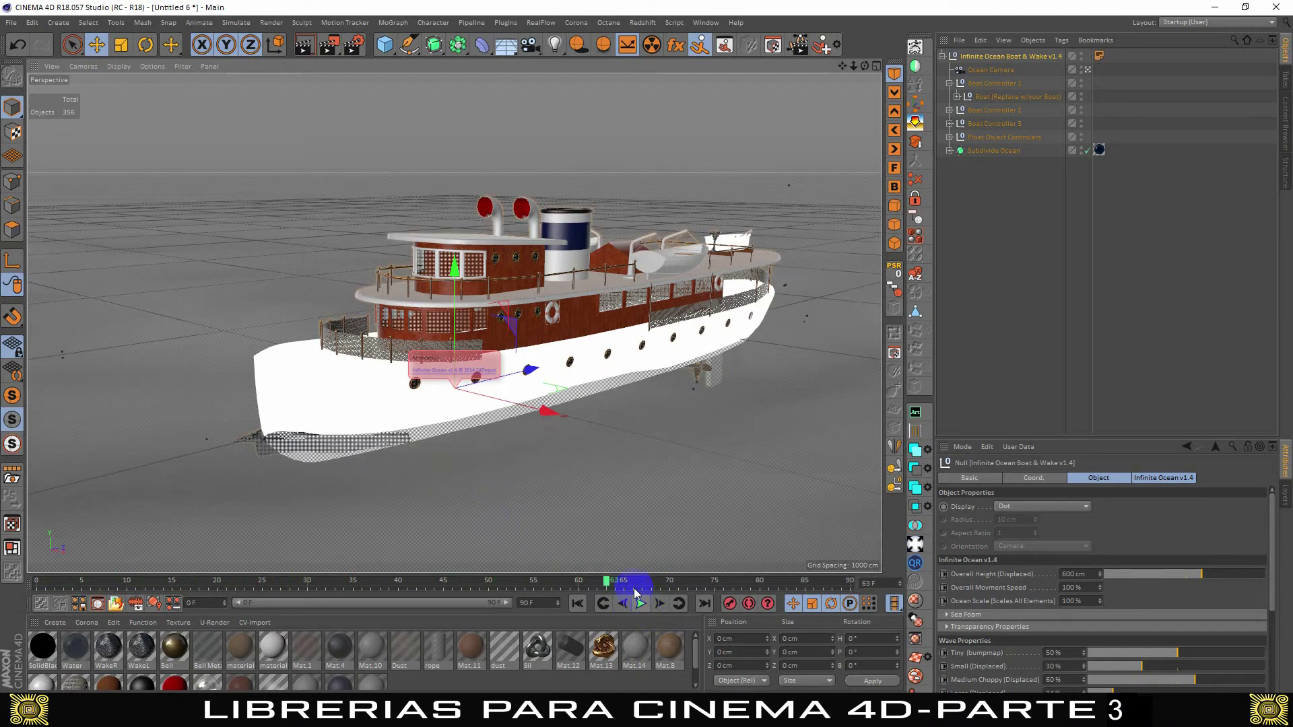
left_click_drag(704, 583, 116, 578)
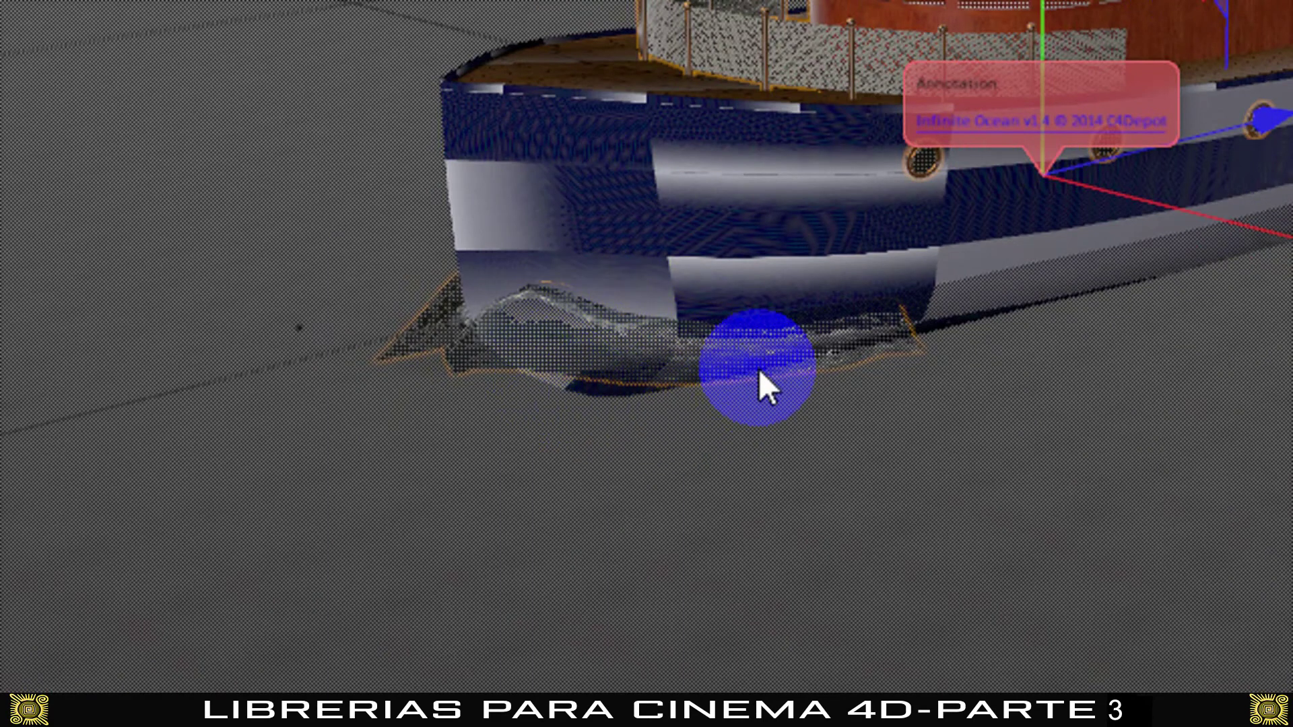
left_click(702, 340)
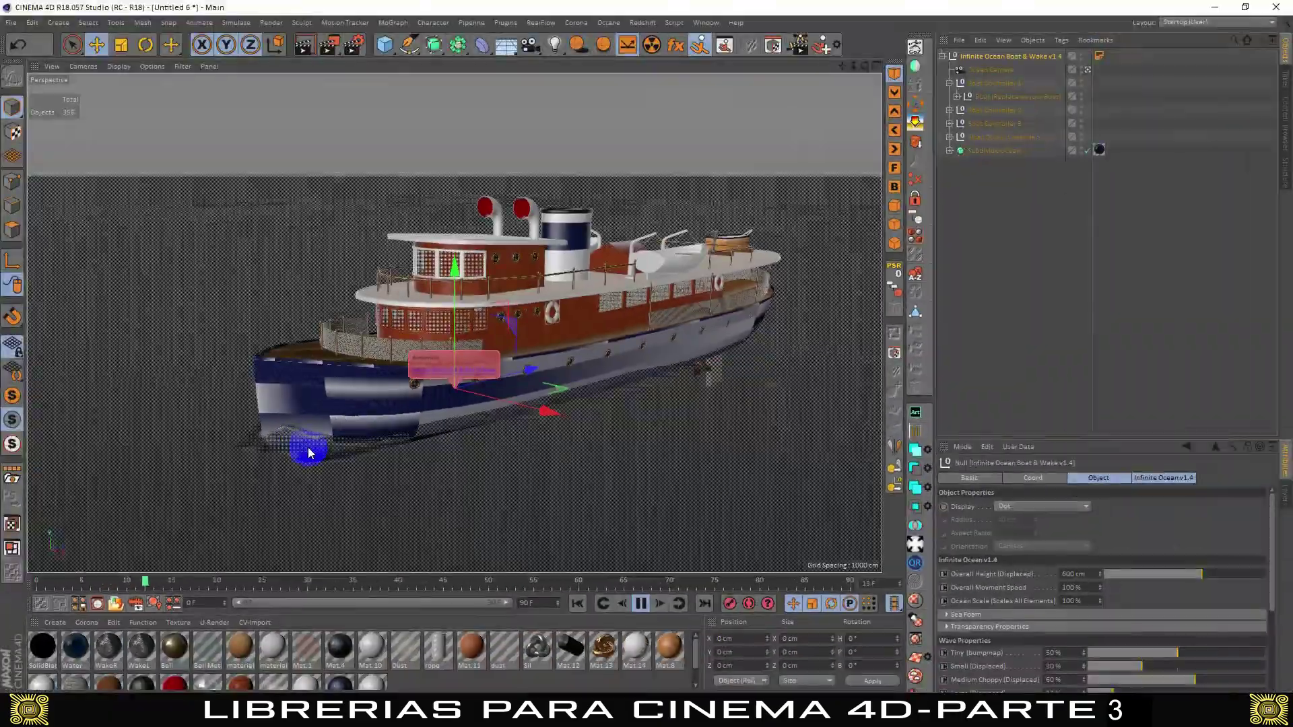
- Render the yacht scene to the Picture Viewer, zoom into the hull and back out, then close it
key("shift+r")
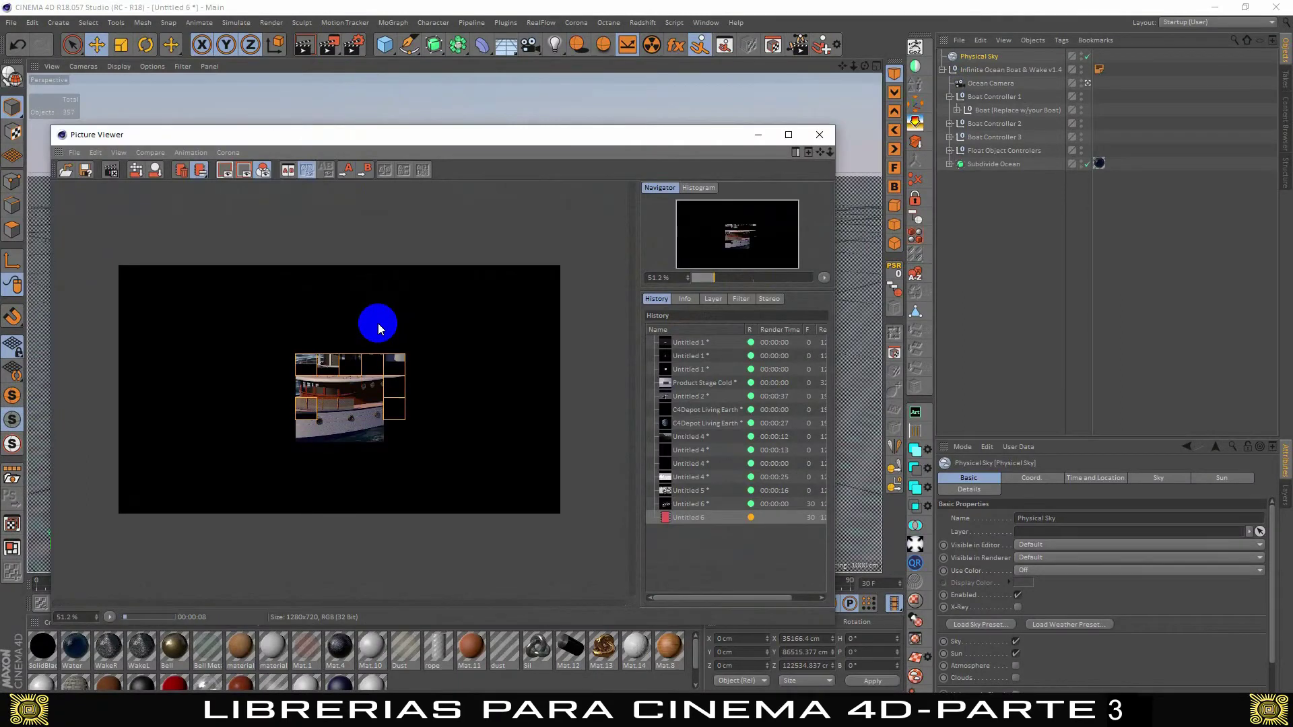
scroll(320, 428, "up", 2)
scroll(320, 428, "up", 2)
scroll(350, 418, "down", 1)
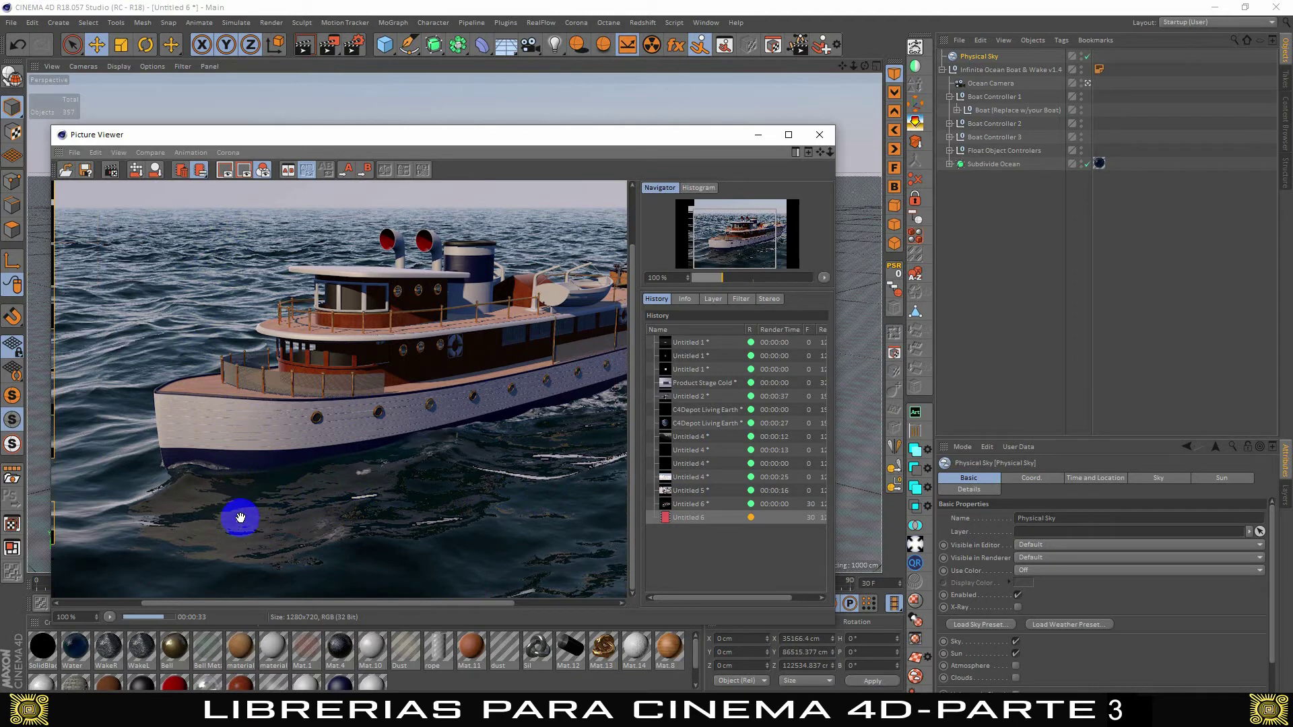
scroll(187, 483, "up", 1)
scroll(202, 464, "up", 1)
scroll(269, 404, "up", 1)
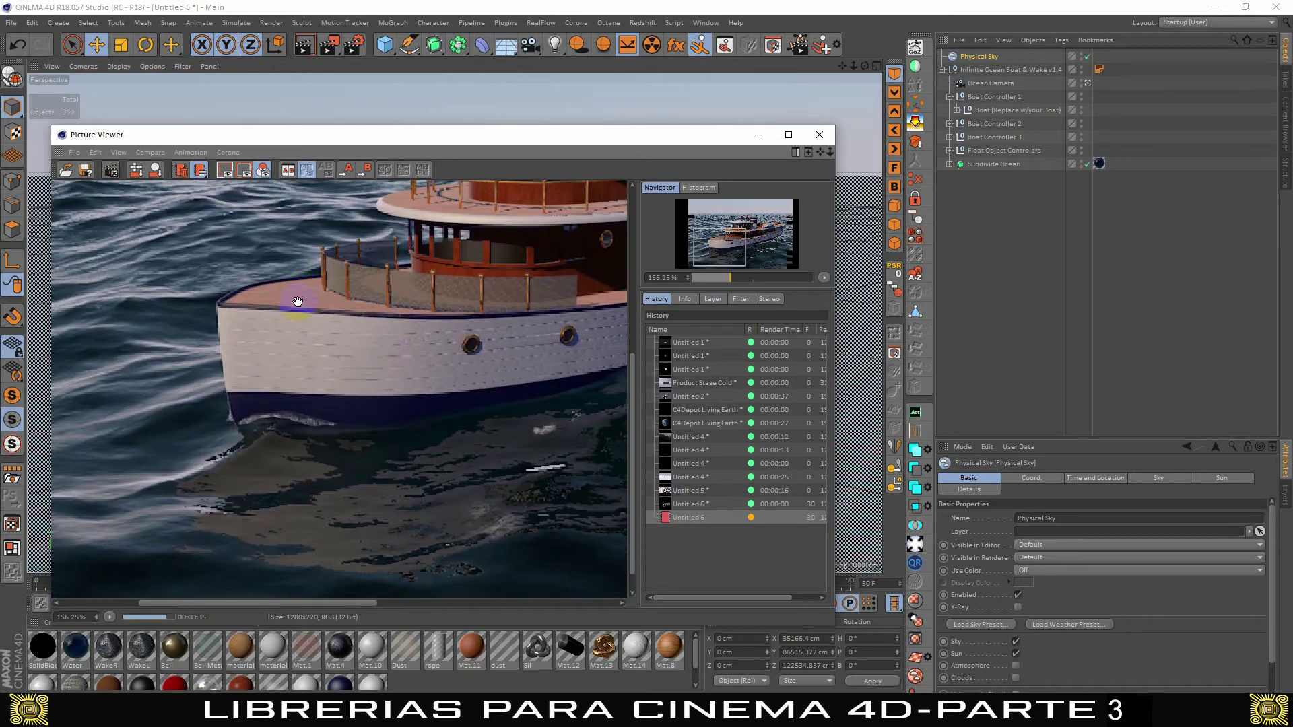
scroll(255, 404, "up", 1)
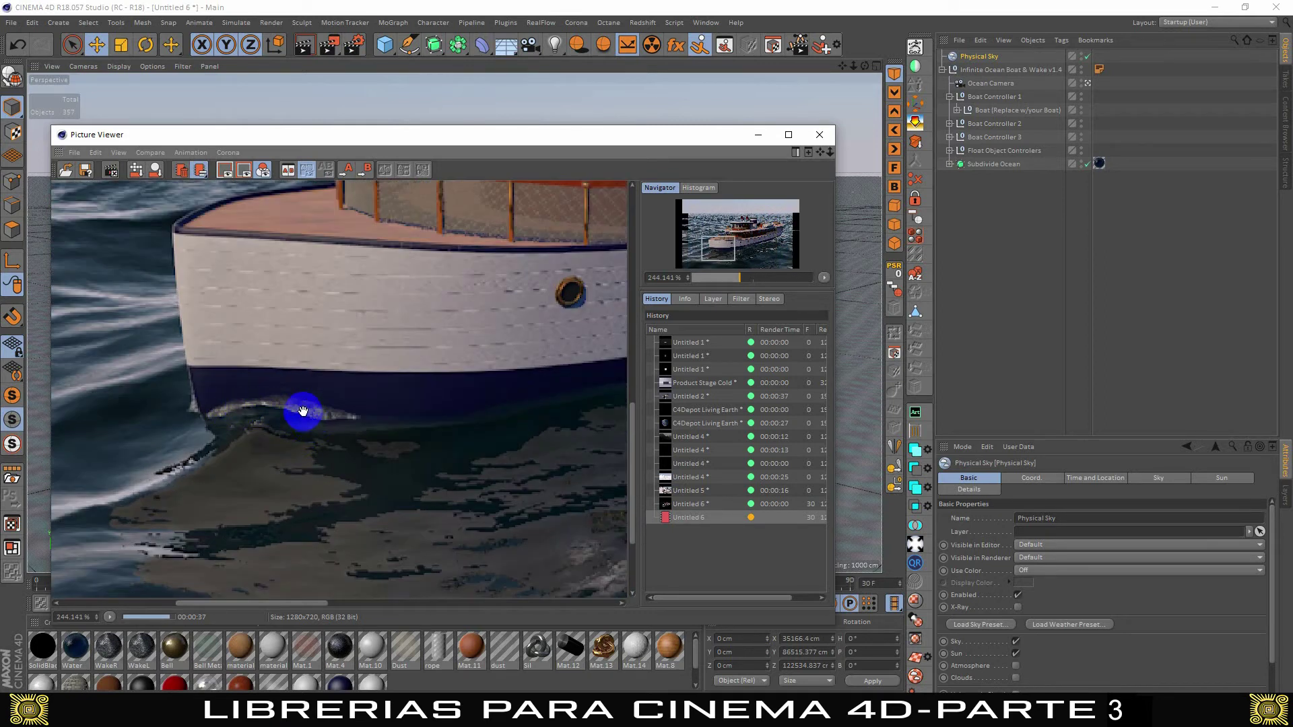
scroll(300, 413, "down", 1)
scroll(336, 394, "down", 2)
scroll(390, 371, "down", 2)
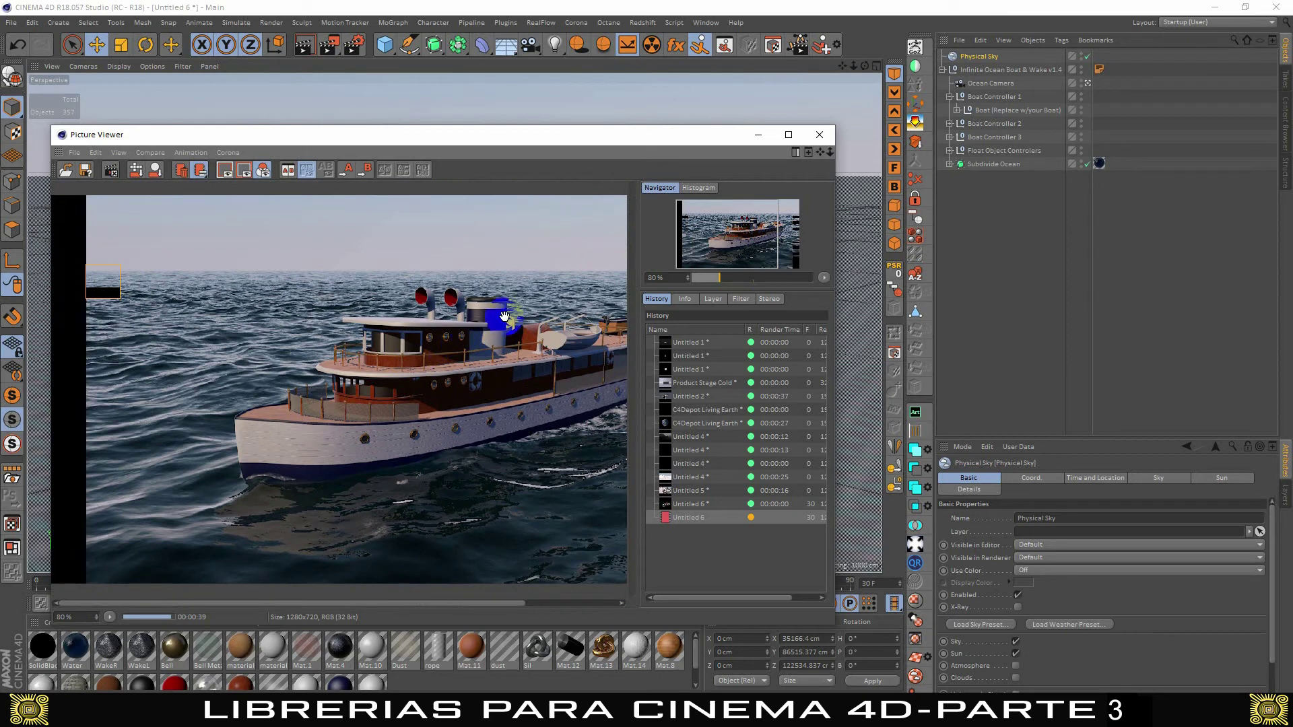
left_click(819, 135)
- Load the Infinite Ocean v1.4 preset into the new project and preview its animation
left_click(663, 408)
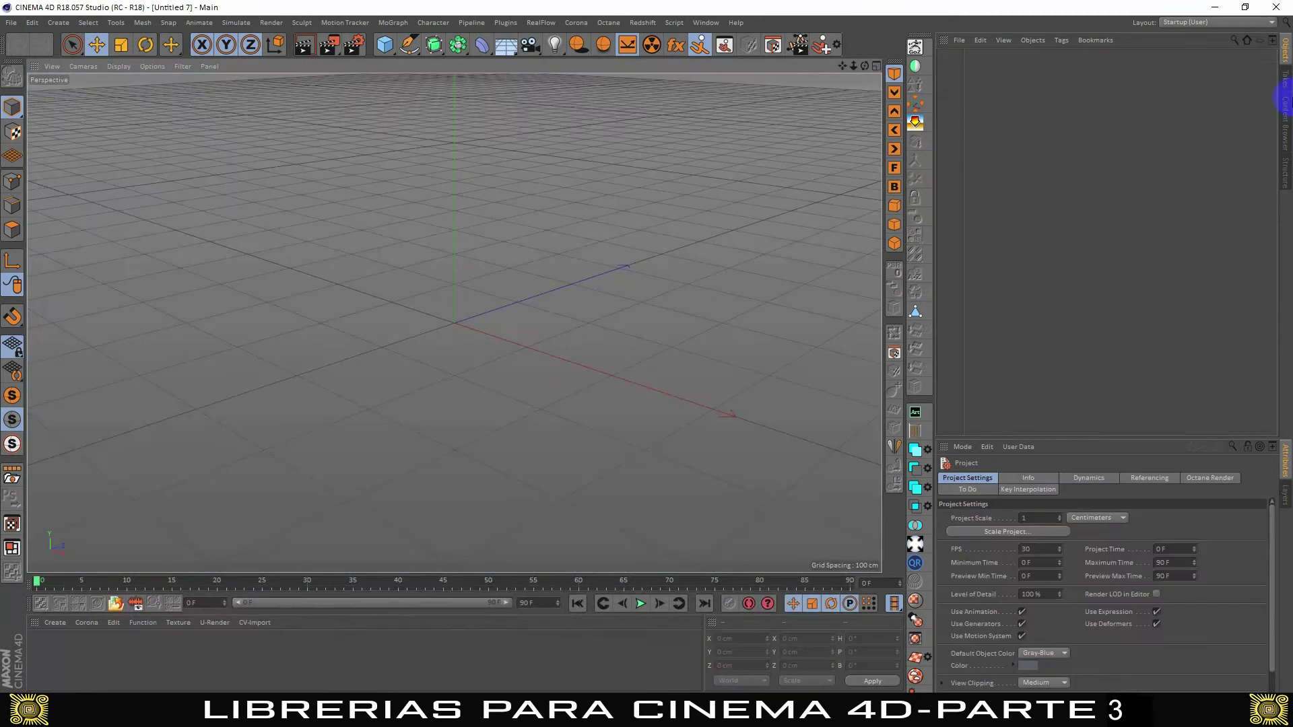
left_click(1288, 114)
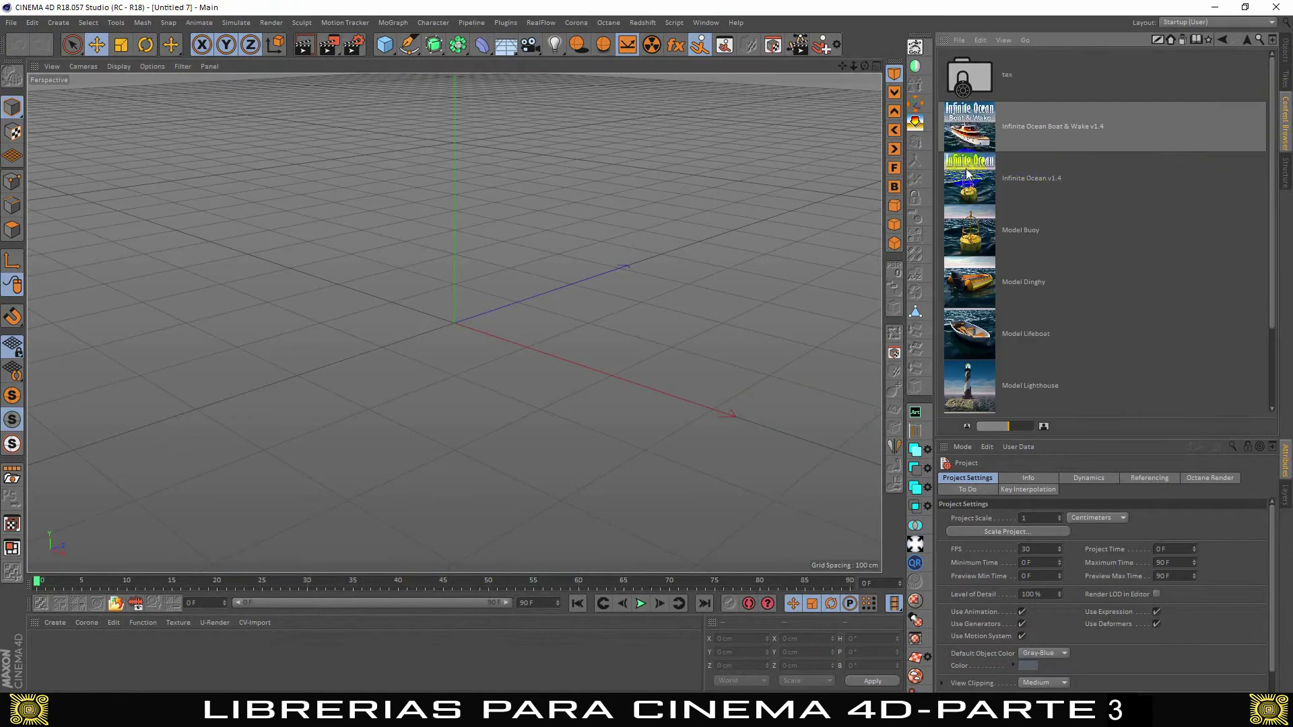
left_click(970, 190)
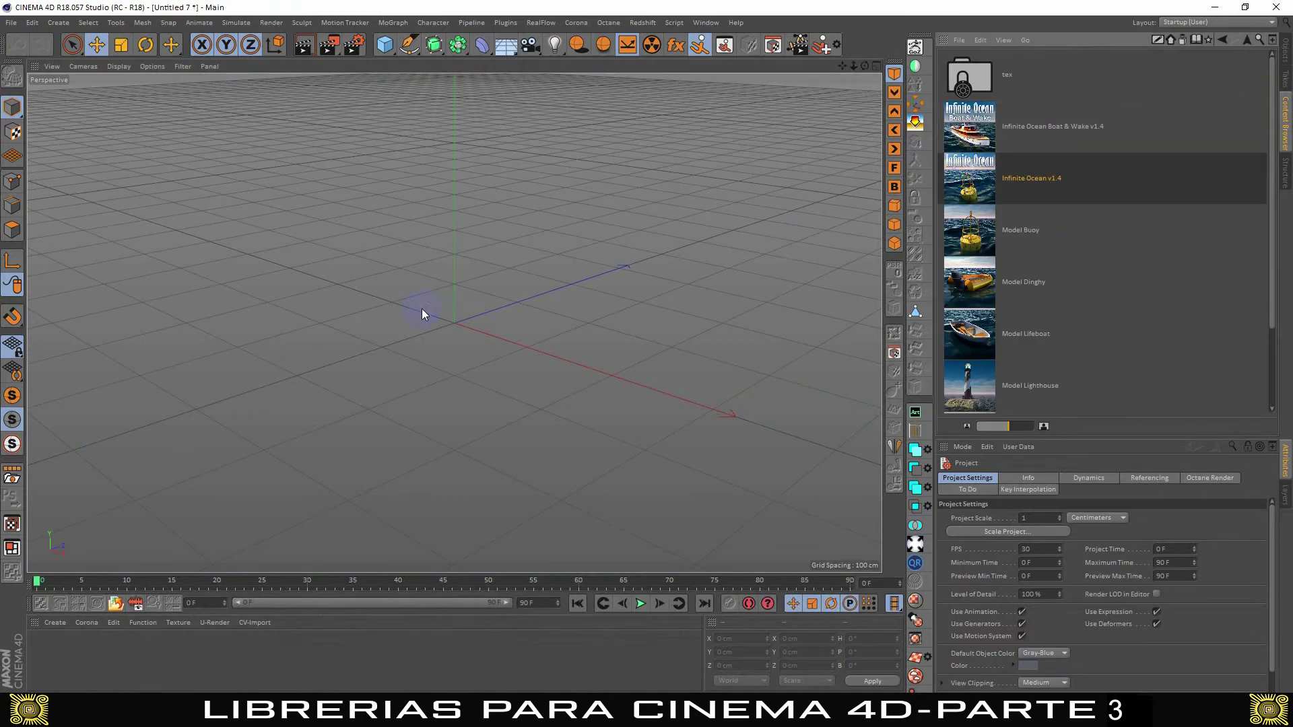
left_click_drag(423, 314, 422, 317)
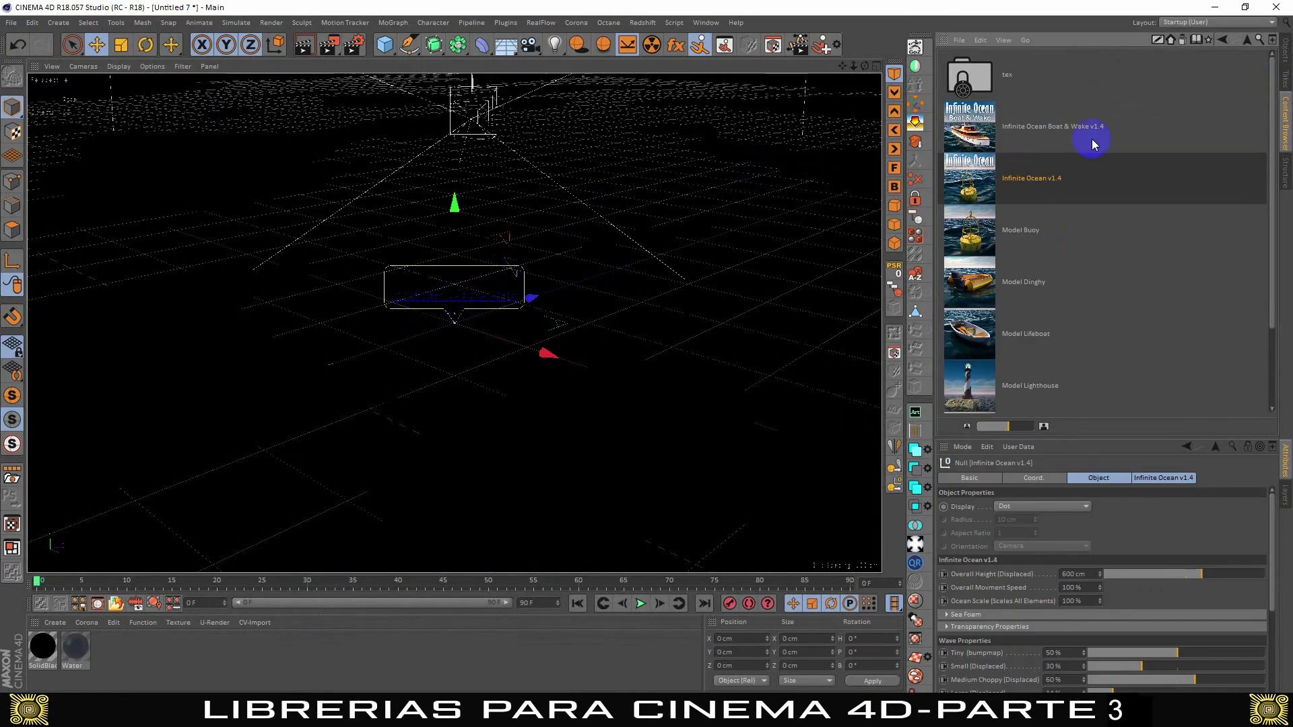
left_click(640, 604)
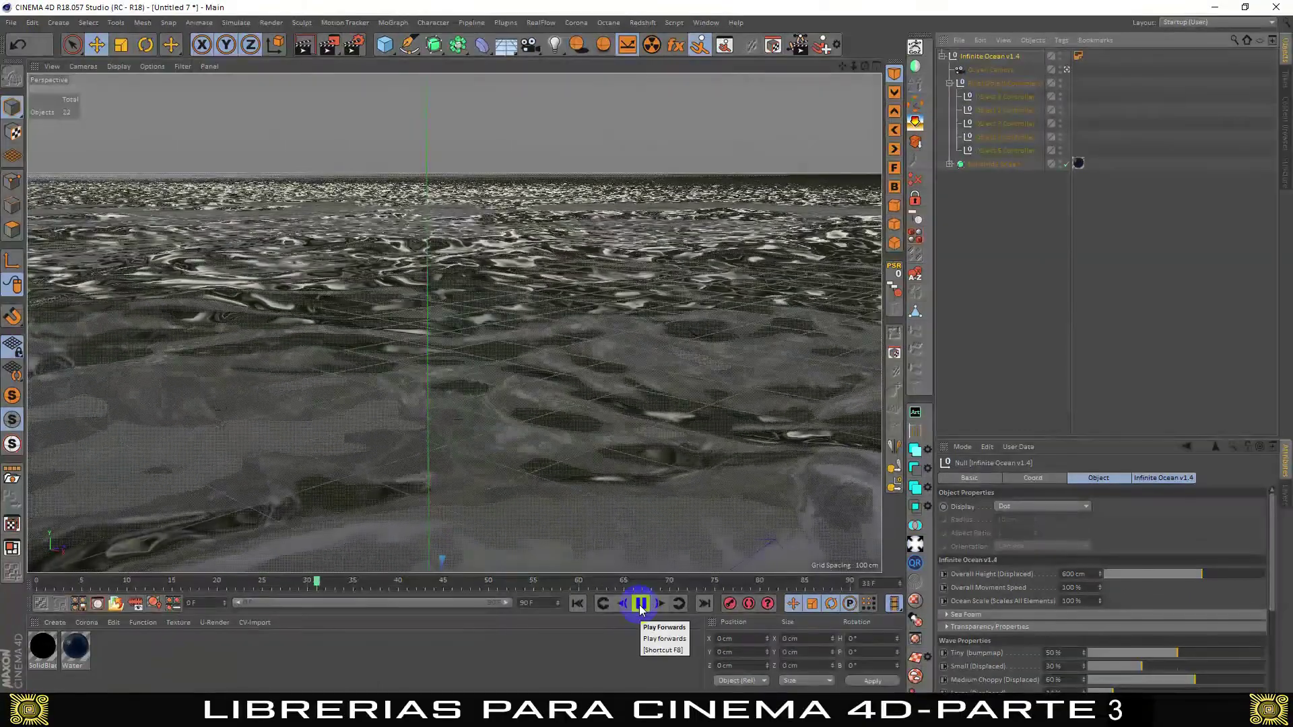
left_click(640, 604)
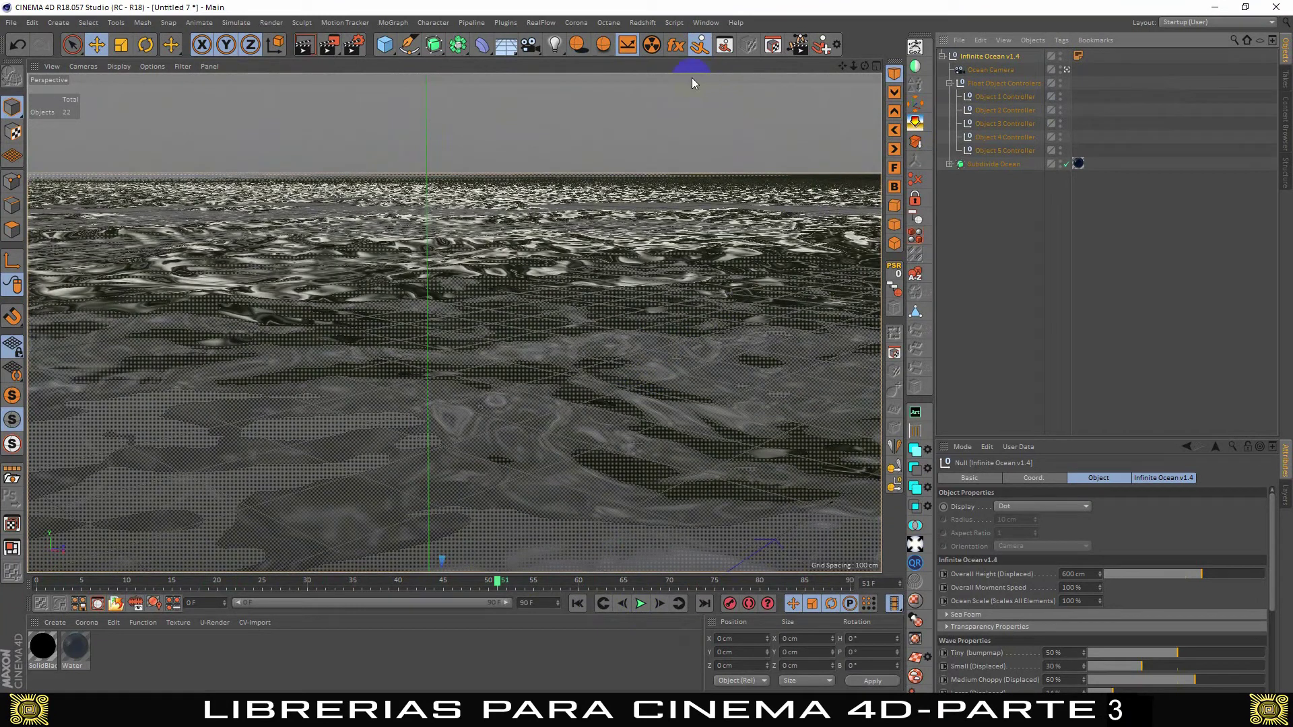
- Add a Physical Sky and select the Infinite Ocean v1.4 object to show its parameters
left_click_drag(506, 44, 623, 72)
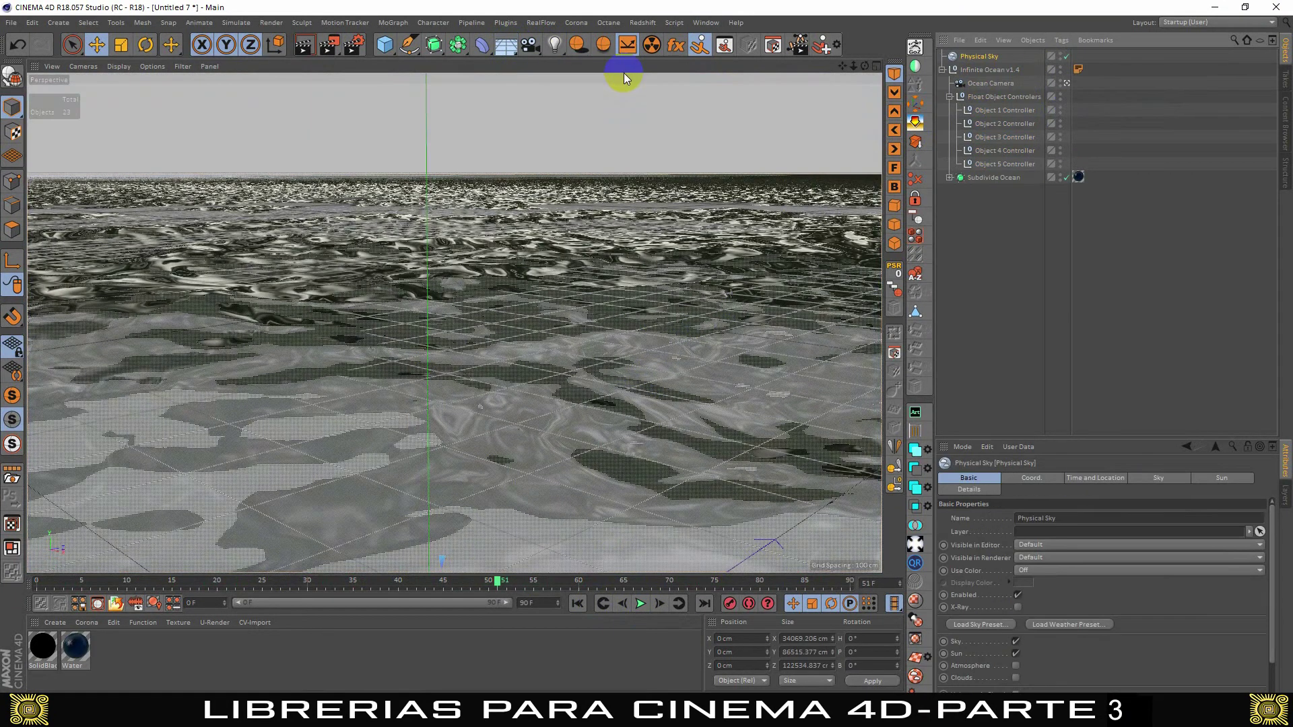
left_click(989, 69)
left_click_drag(1053, 438, 1020, 214)
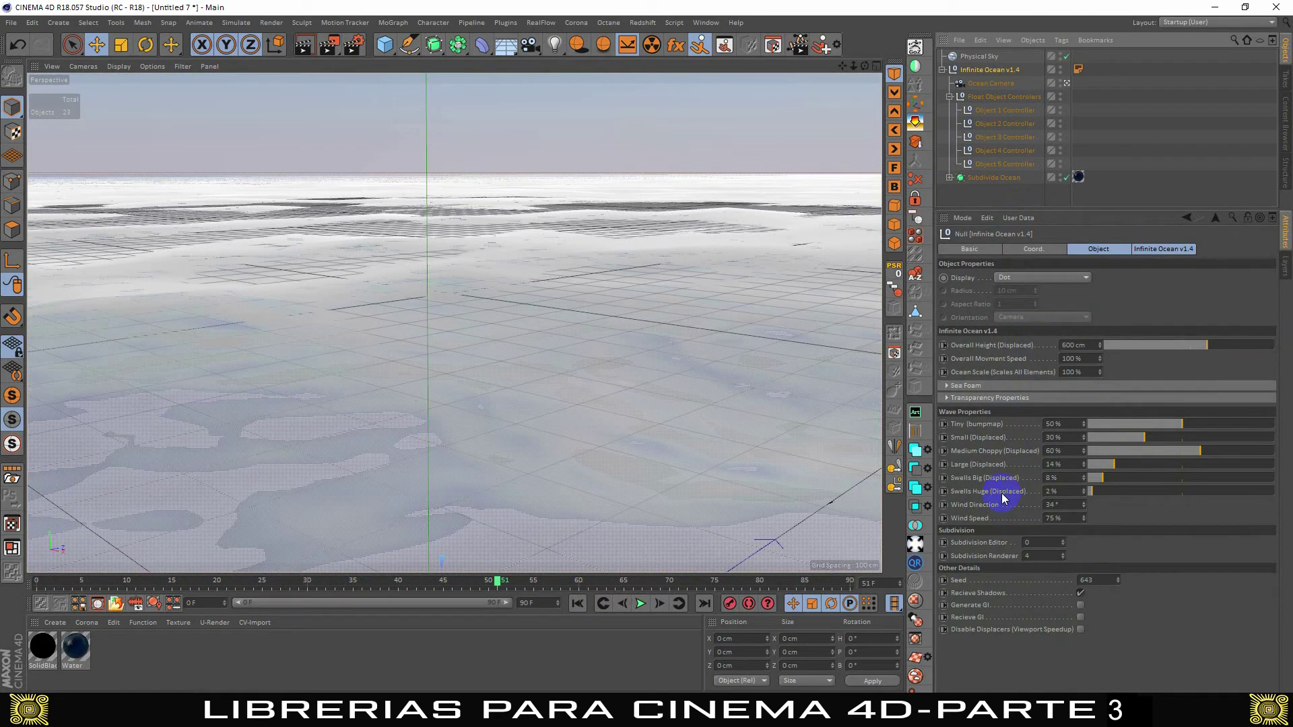
mouse_move(1054, 210)
left_mouse_down()
mouse_move(1035, 241)
mouse_move(1038, 287)
left_mouse_up()
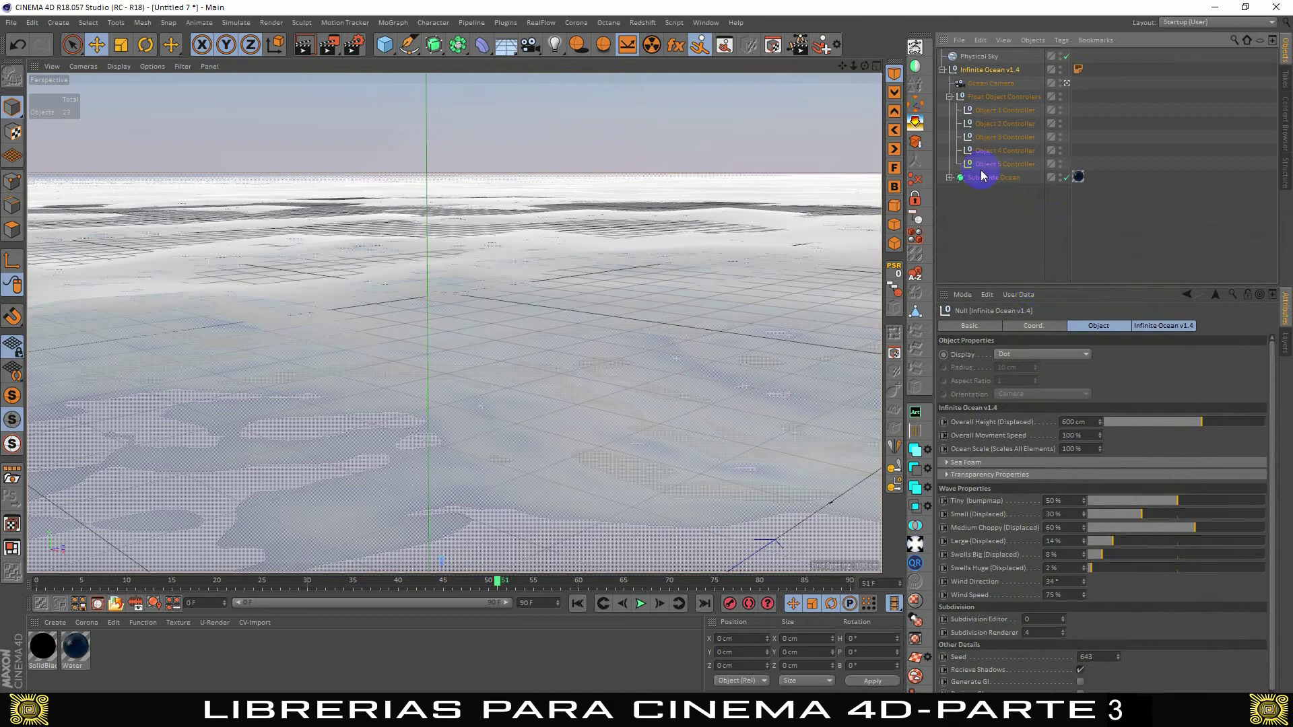
- Rewind to frame 0 and link Sphere, moved out of Object 1 Controller, as Floating Object 1
left_click(1001, 99)
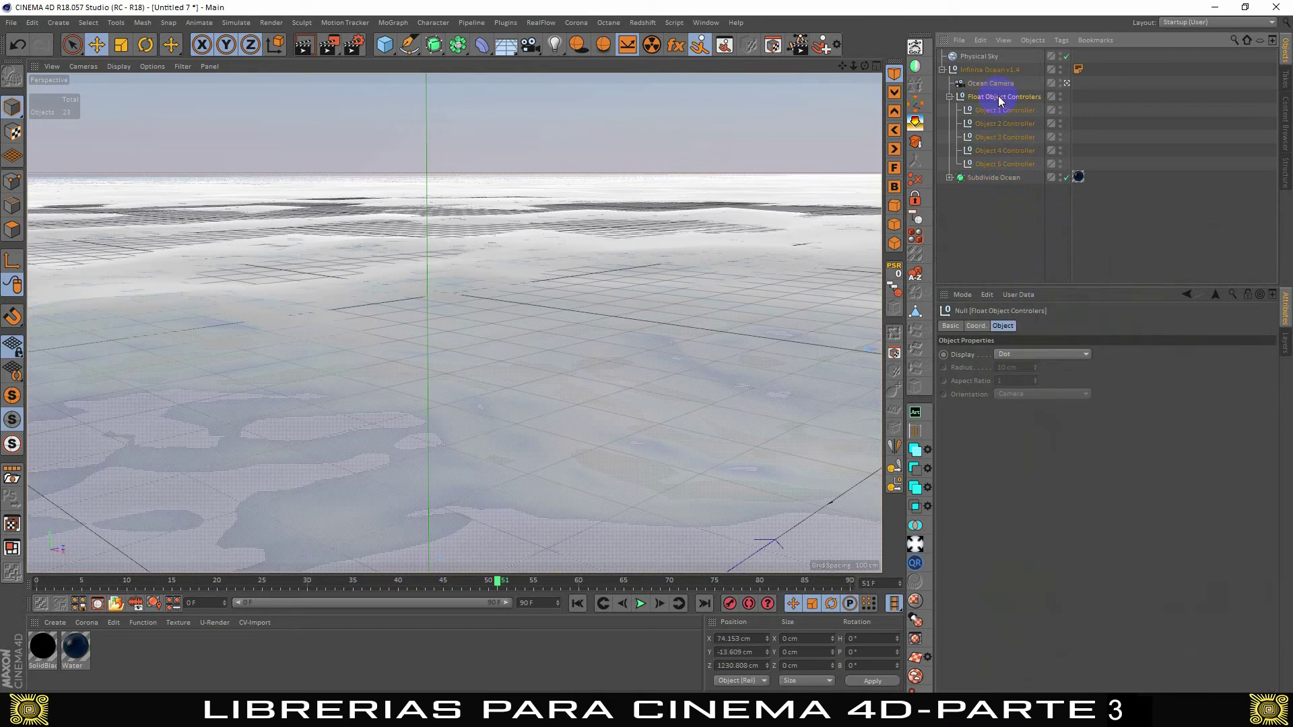
left_click(1055, 95)
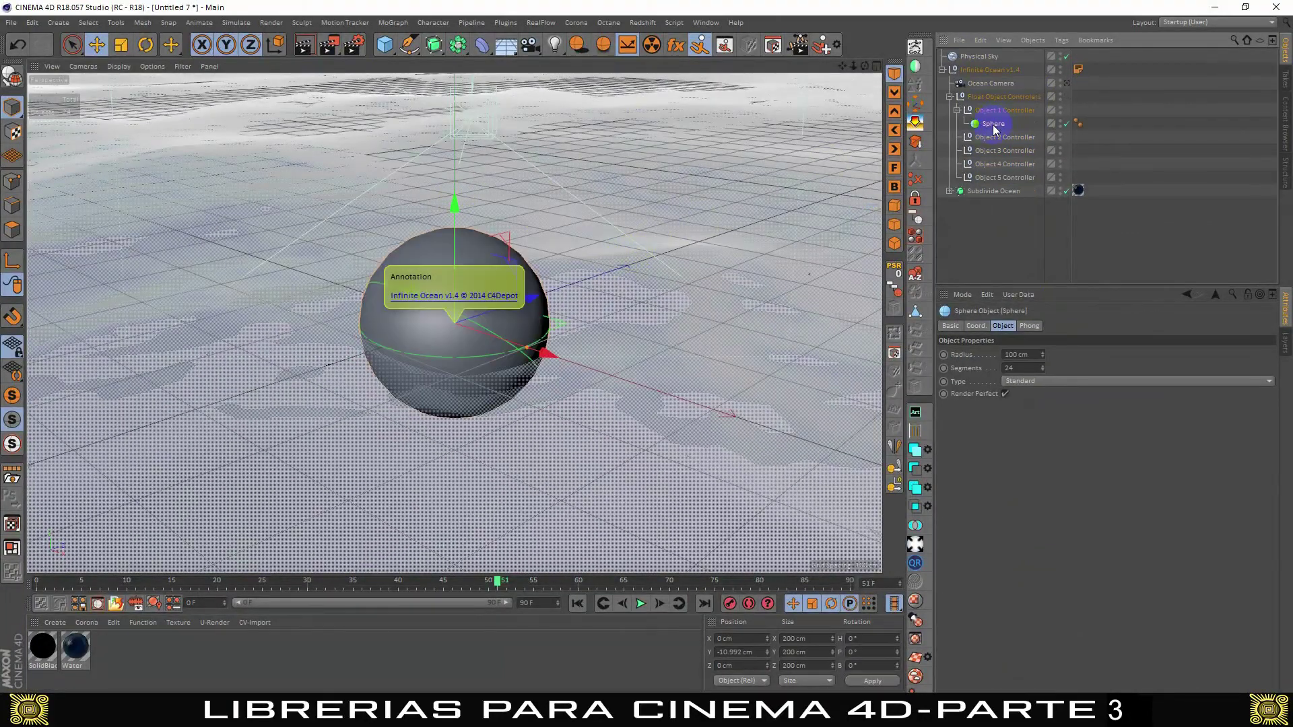
left_click(578, 603)
left_click(1000, 109)
left_click(581, 605)
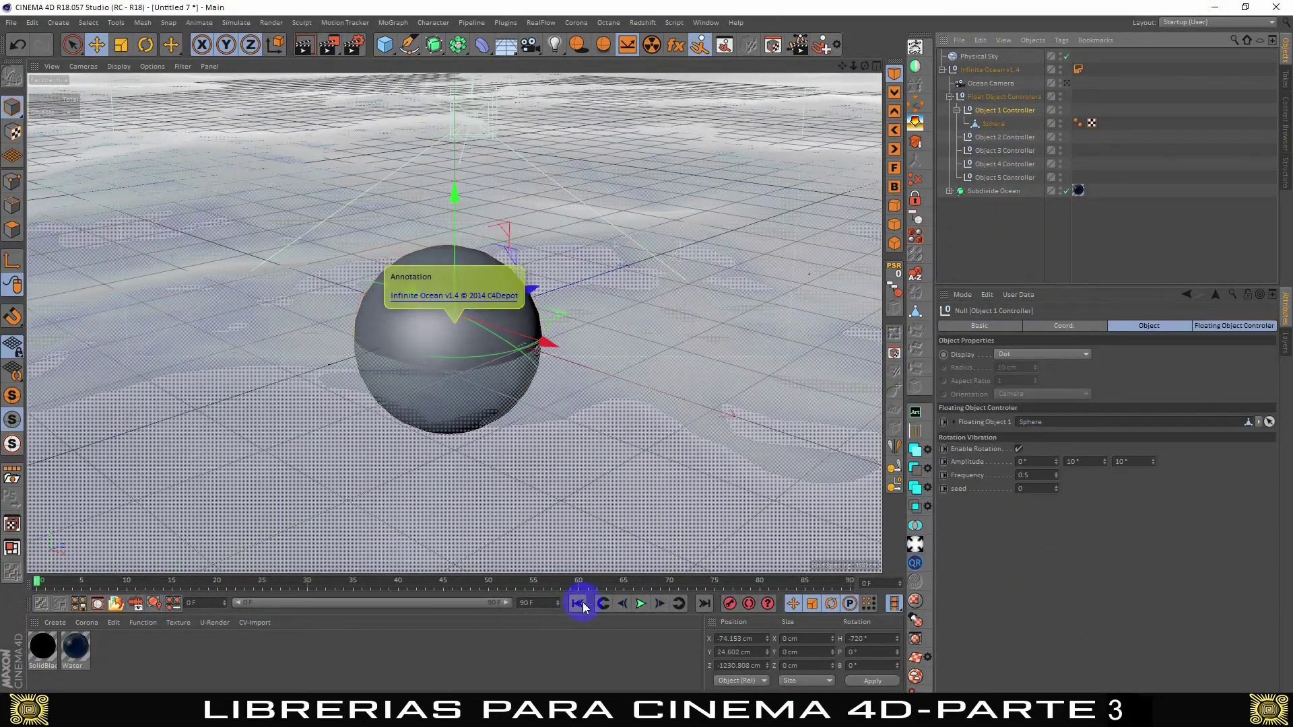
left_click_drag(995, 177, 1070, 253)
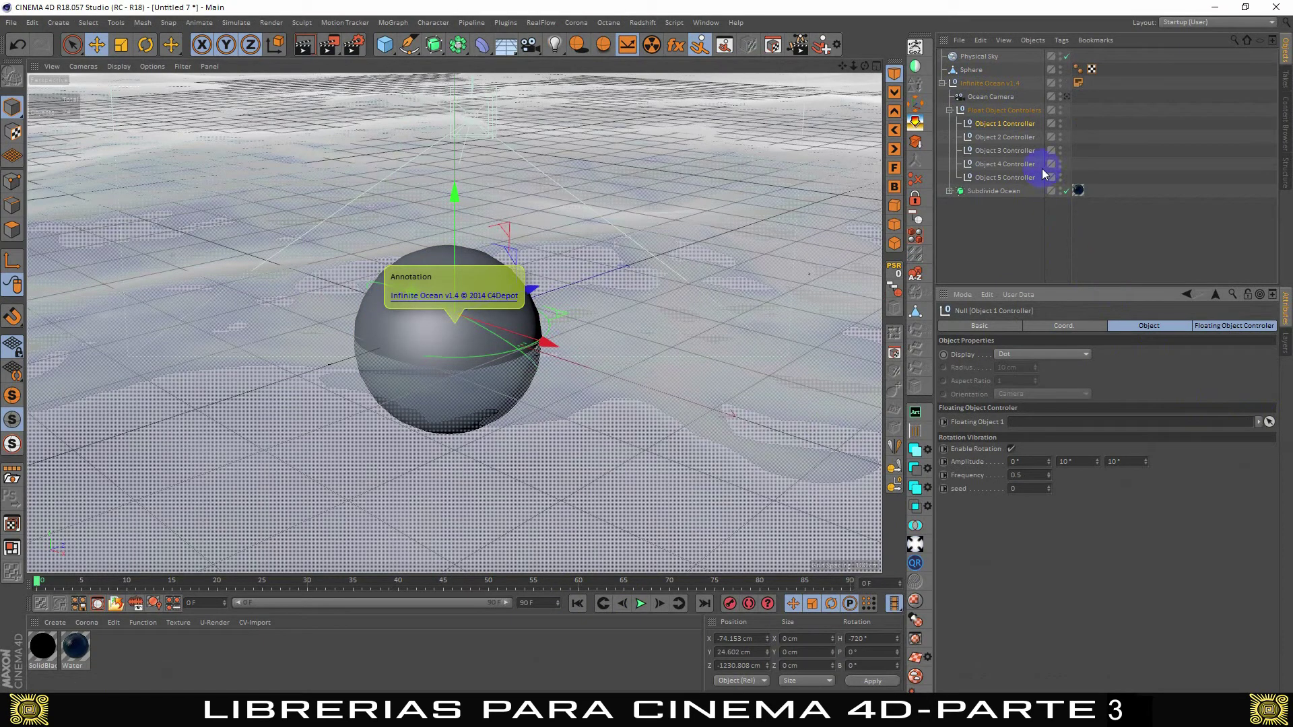
left_click(967, 71)
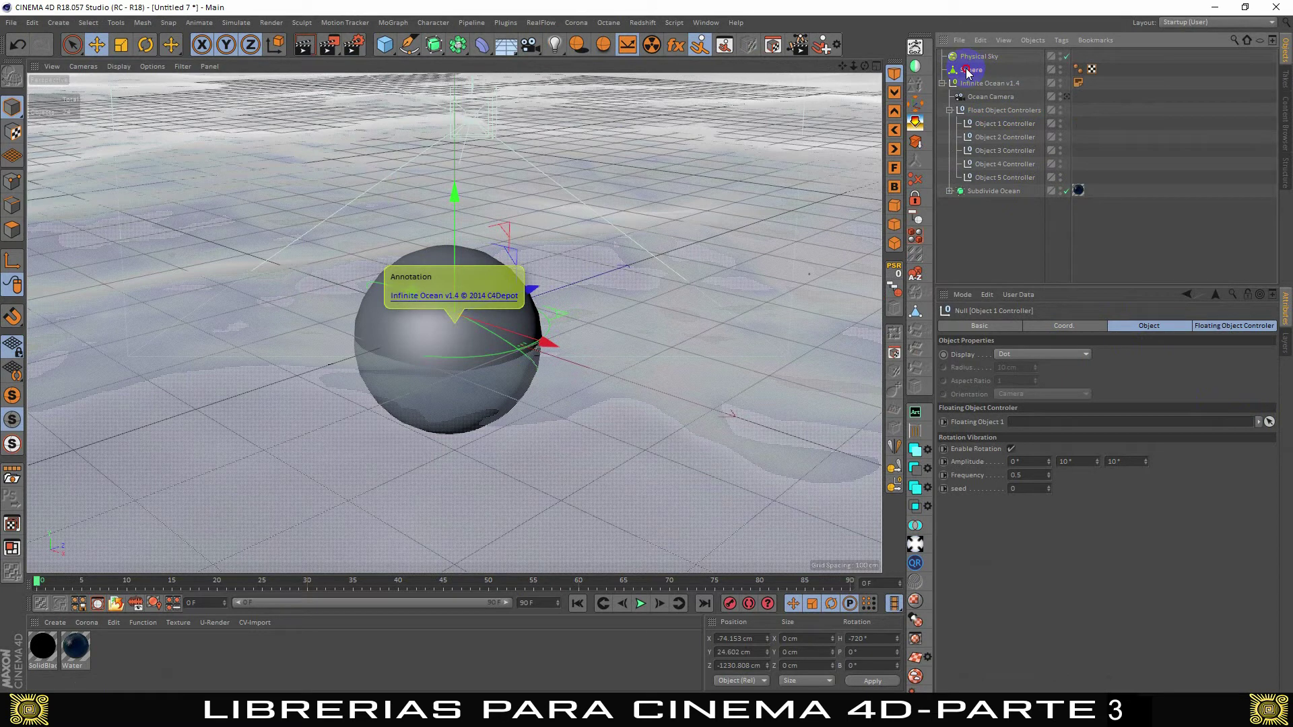
left_click_drag(1014, 365, 1024, 425)
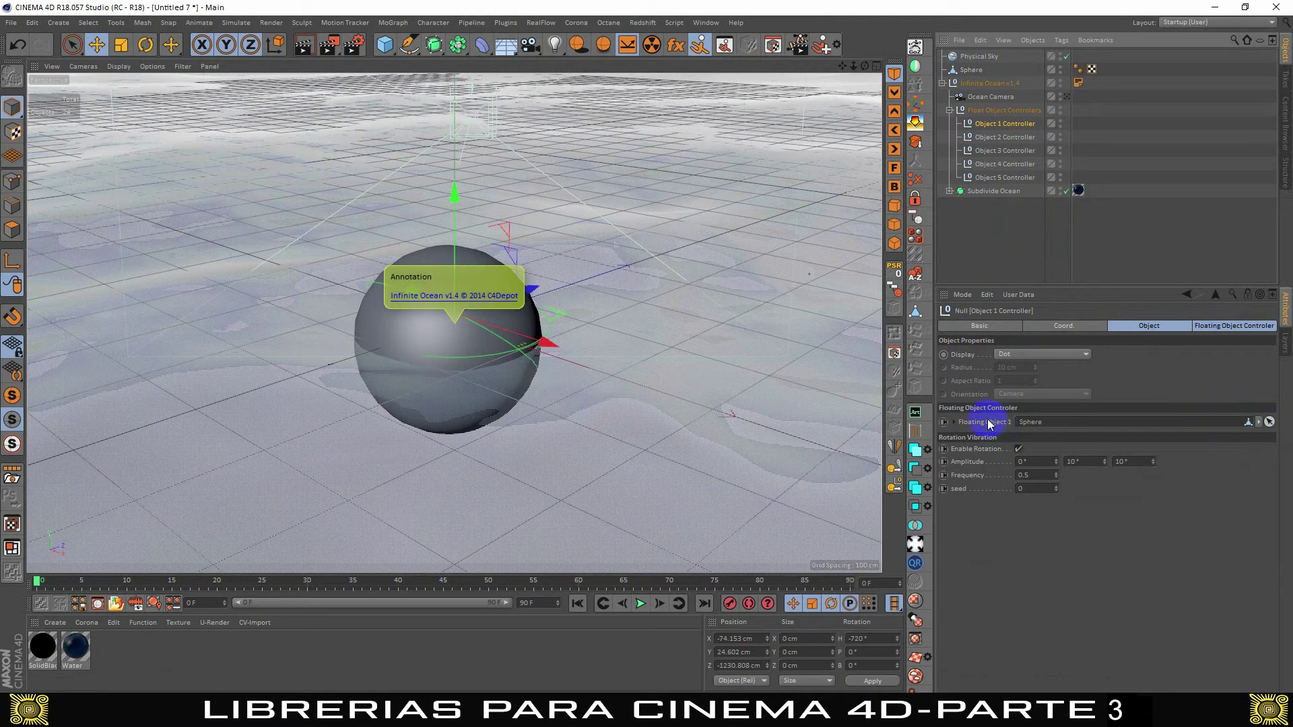
- Play the ocean animation, stop at frame 39, and render that frame
left_click(641, 604)
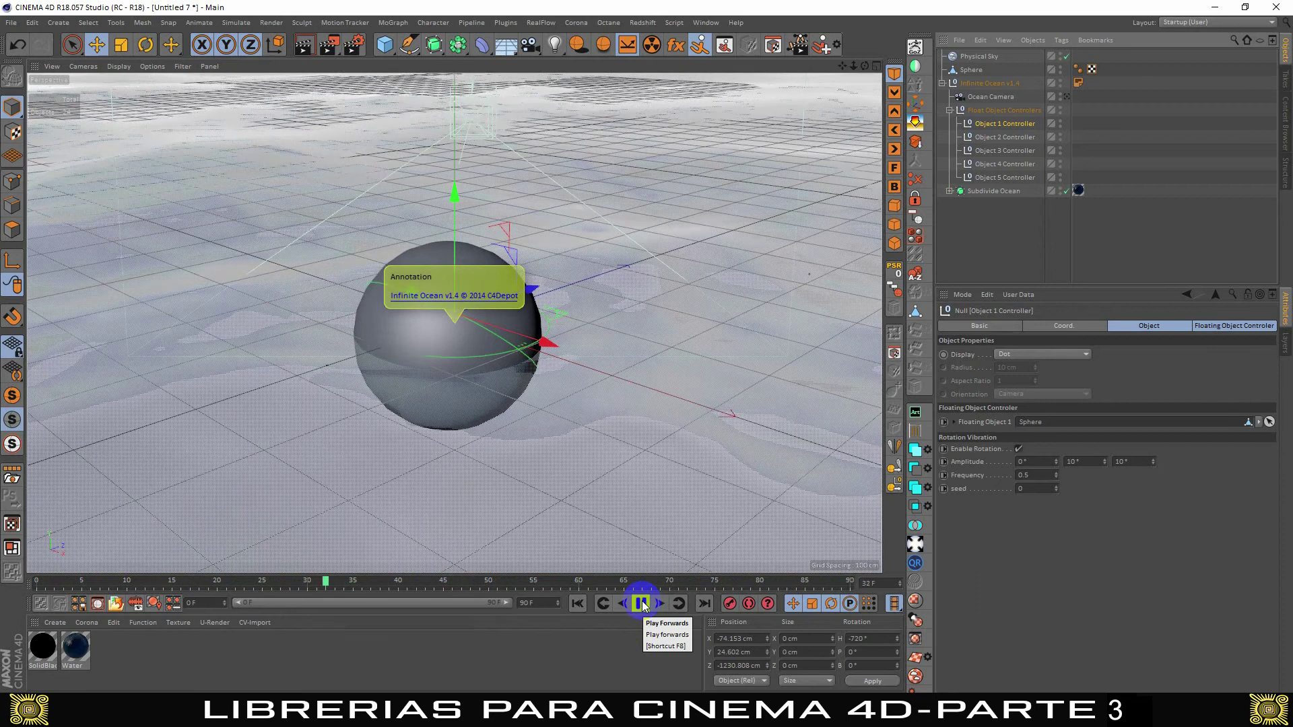
left_click(642, 604)
key("shift+r")
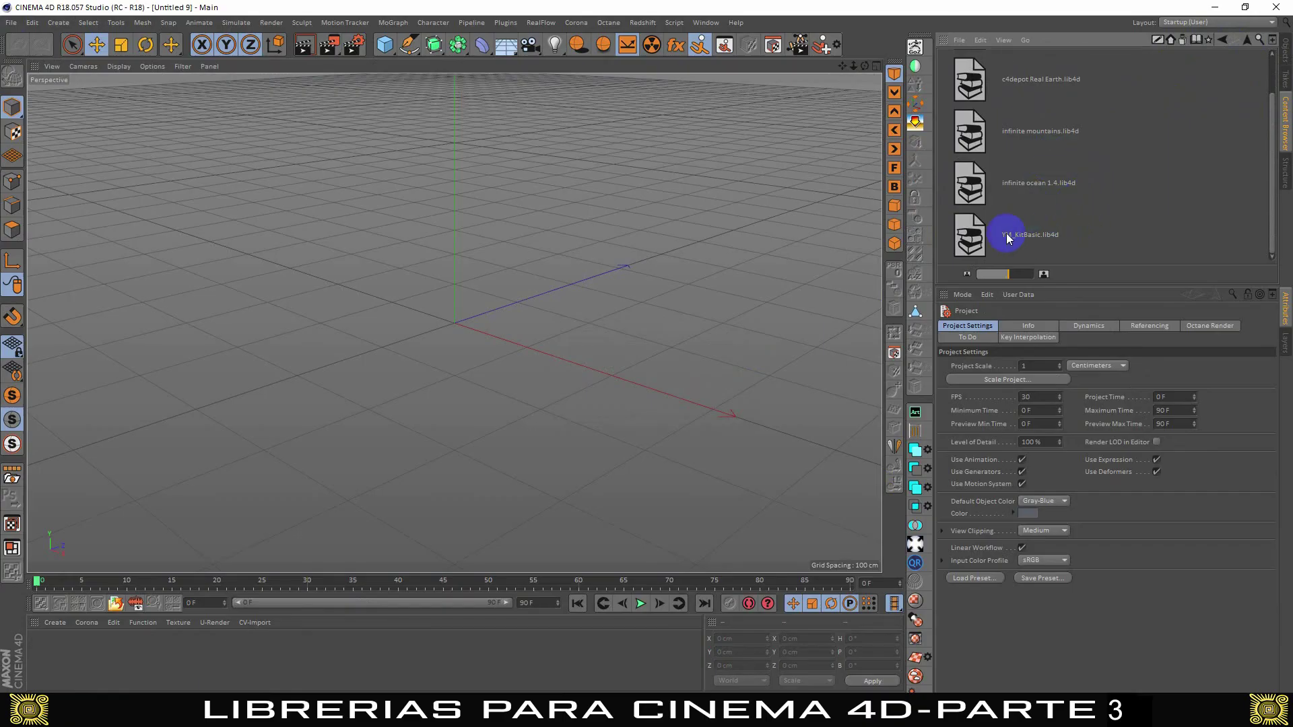
- Open the YM_KitBasic library and its Imágenes HDR folder
left_click(968, 233)
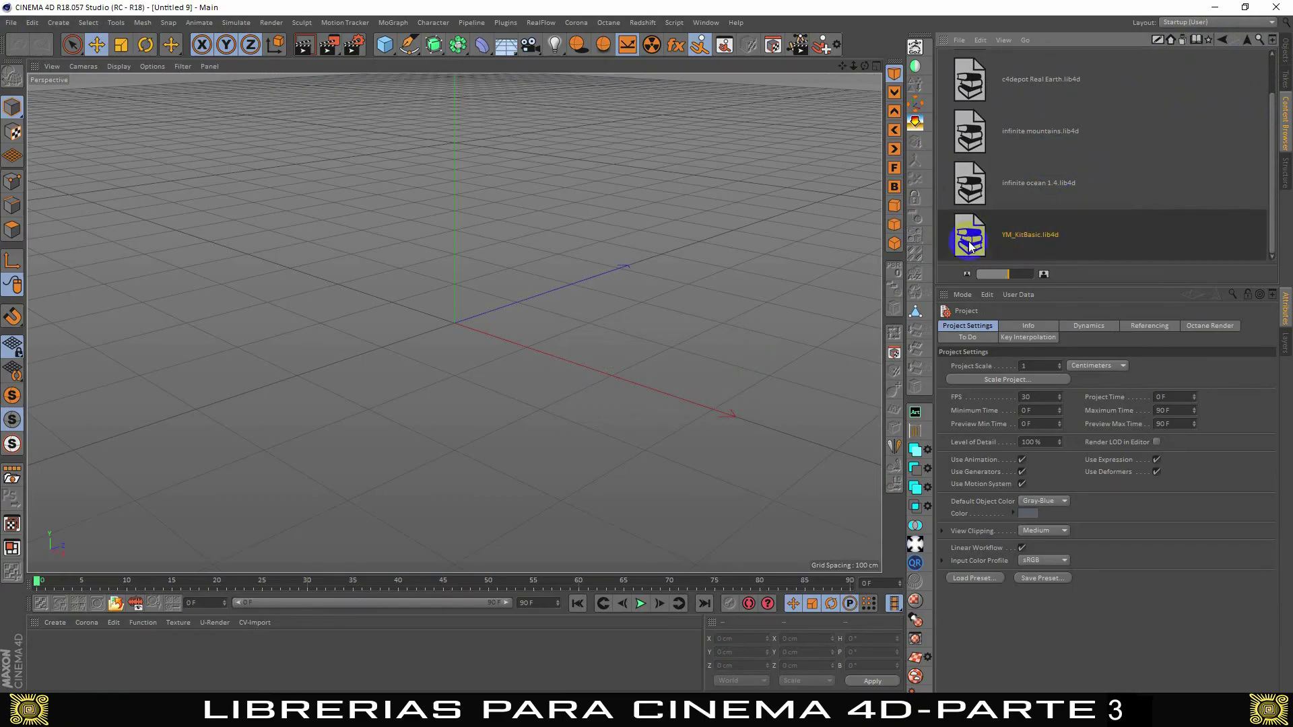
double_click(970, 245)
left_click(1227, 42)
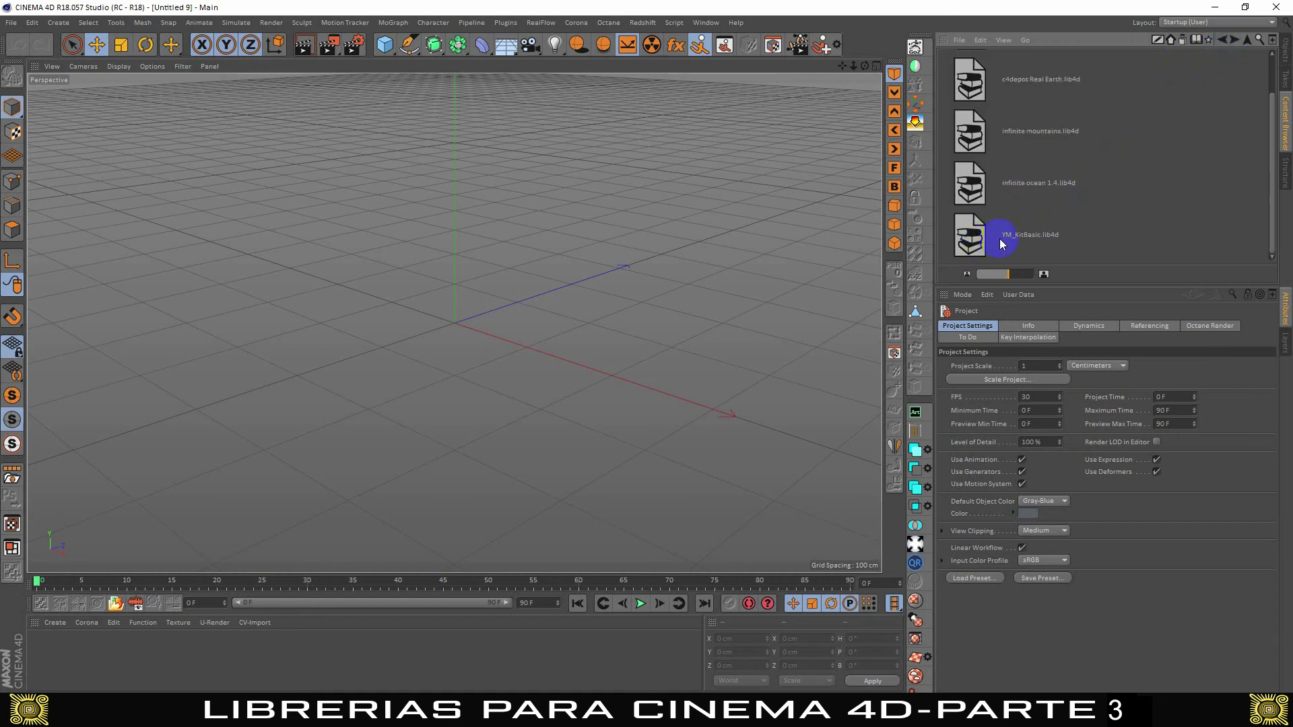
double_click(976, 235)
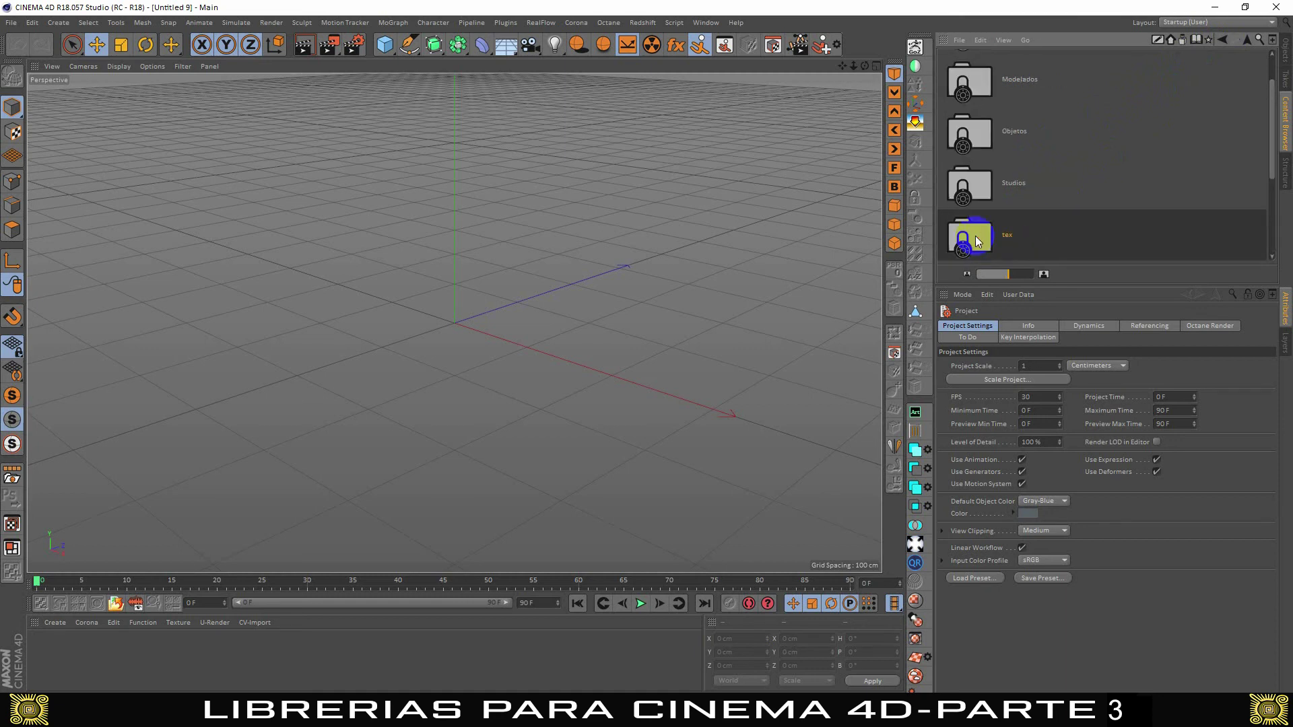
scroll(1014, 96, "up", 2)
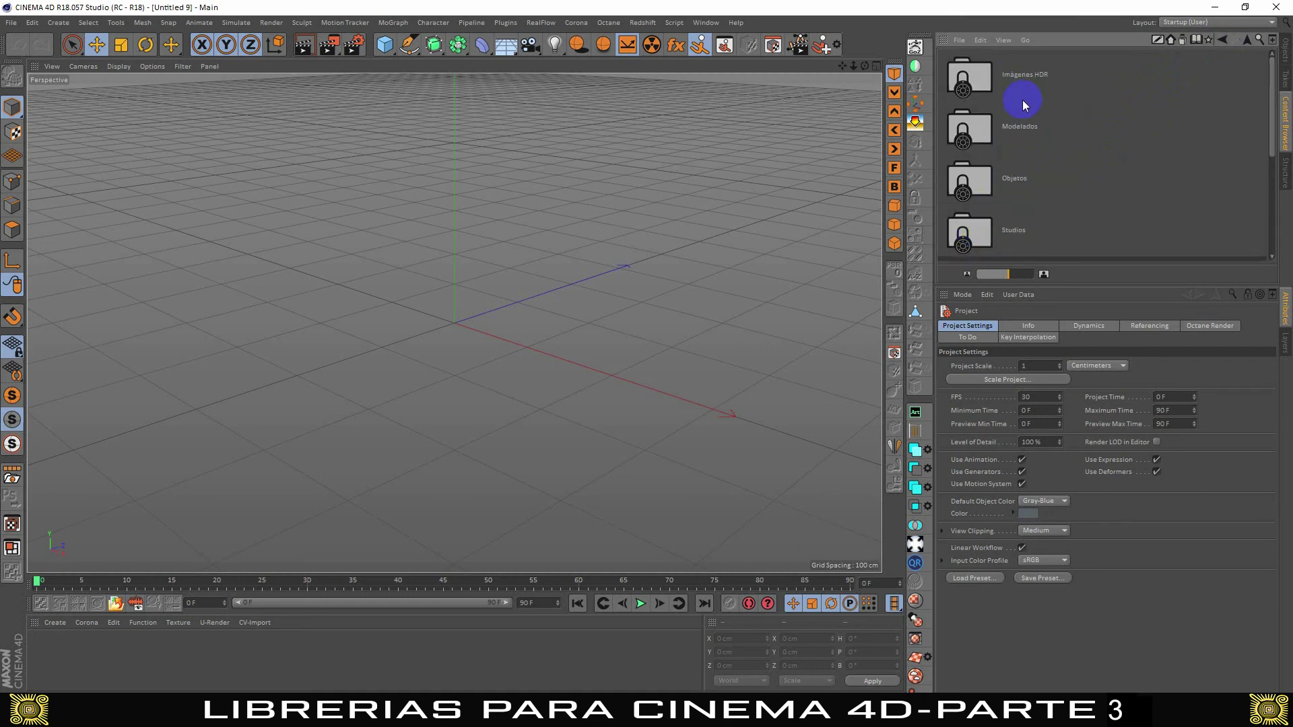
double_click(978, 74)
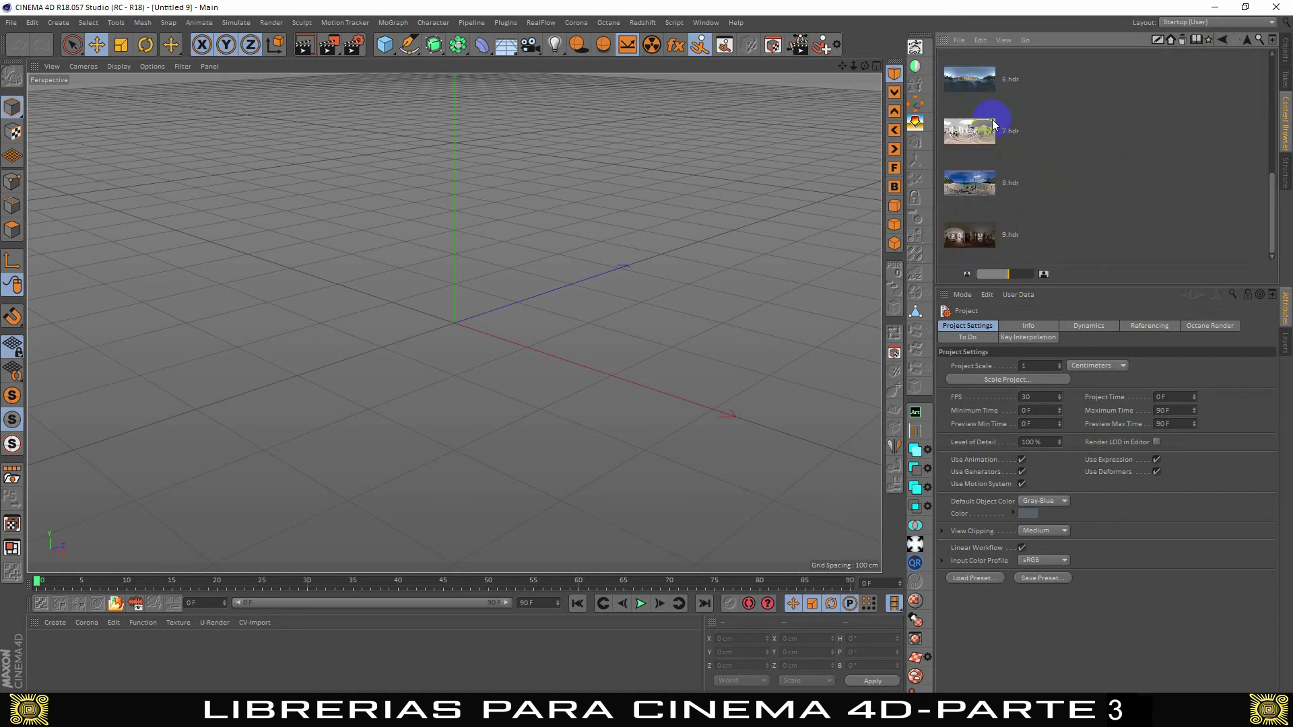
- Browse the Skies and Studio HDR subfolders
left_click(1246, 40)
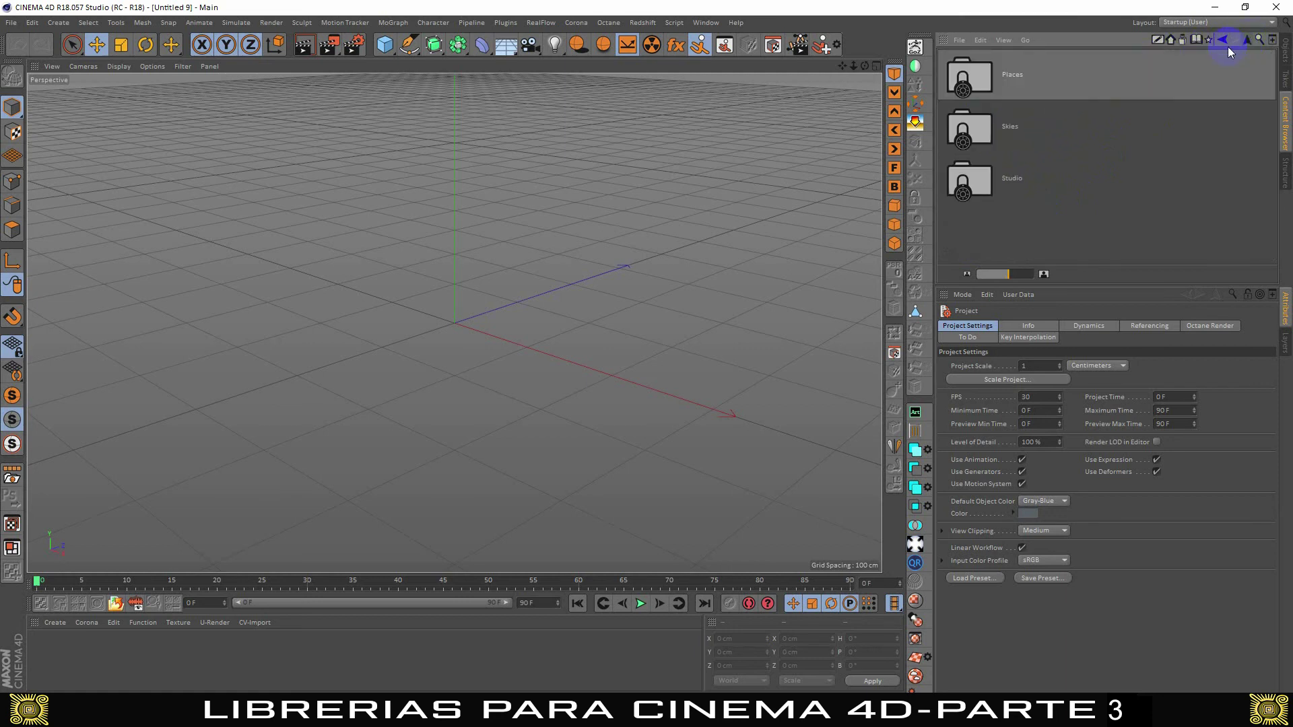
double_click(983, 128)
scroll(1040, 123, "down", 3)
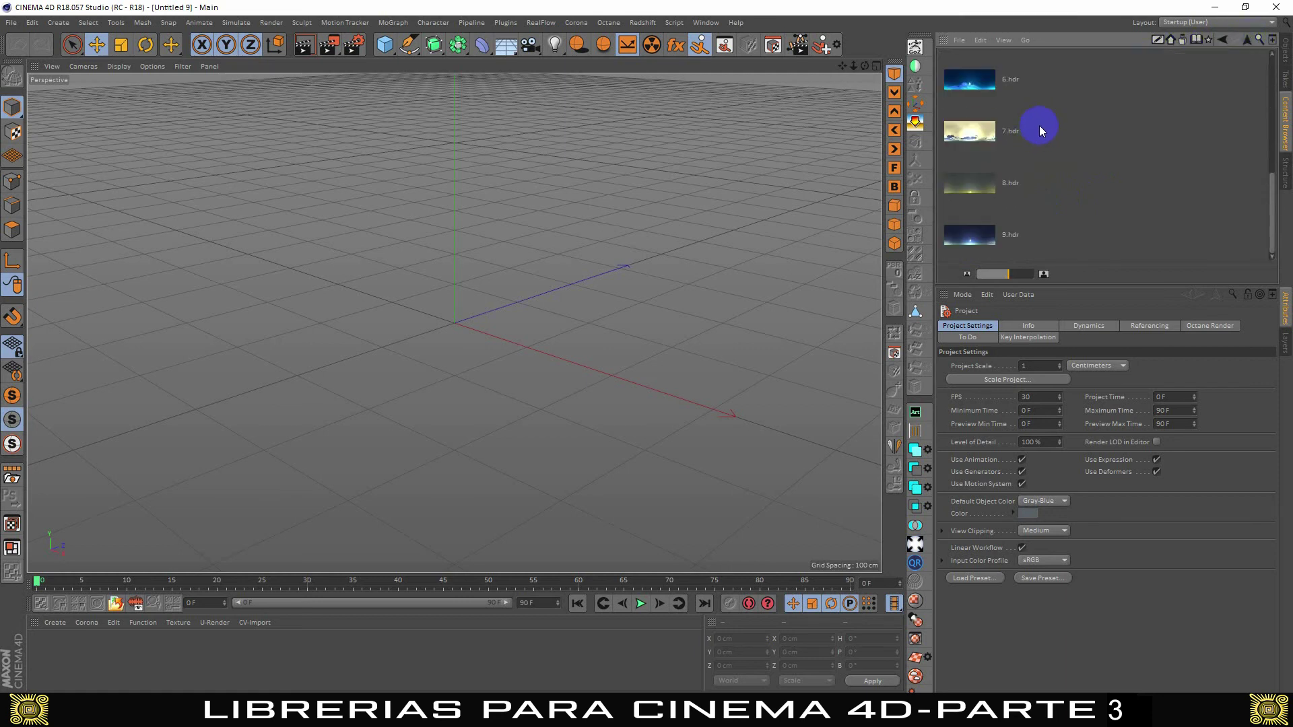
left_click(1247, 39)
double_click(1037, 165)
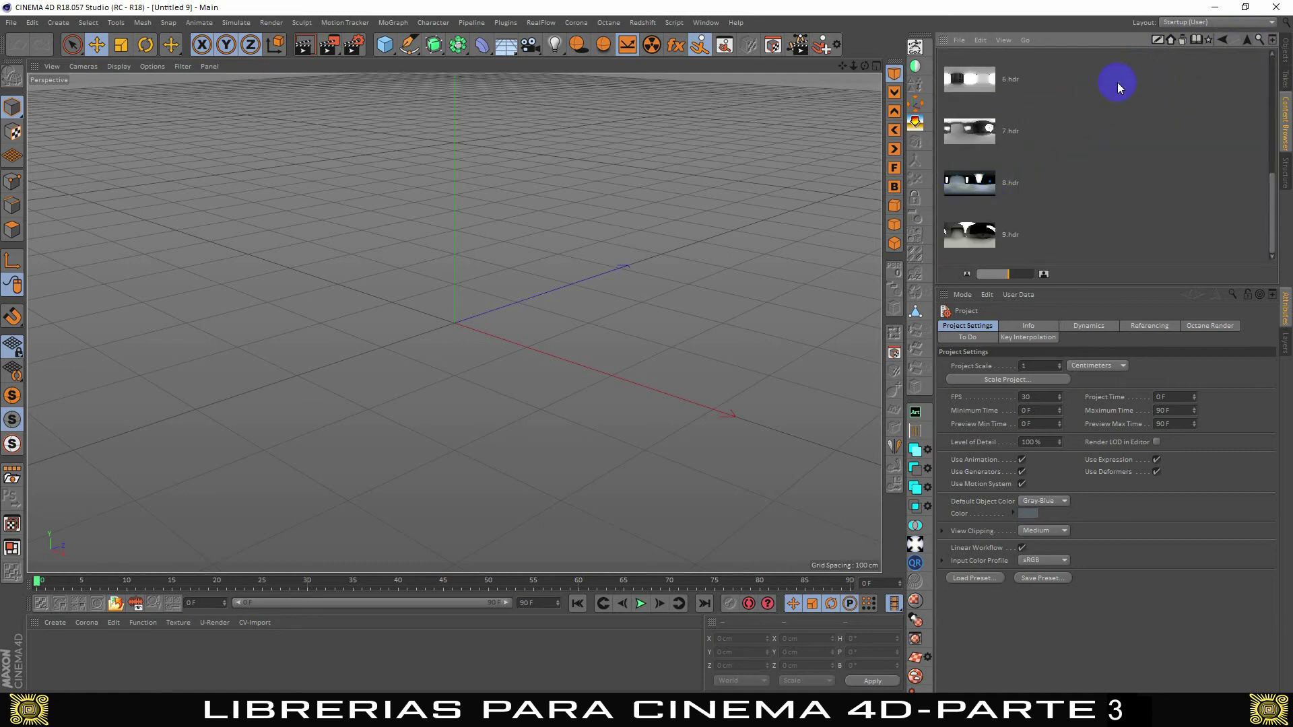
- Open the Modelados folder and pick the Almohada model
left_click(1248, 40)
double_click(976, 153)
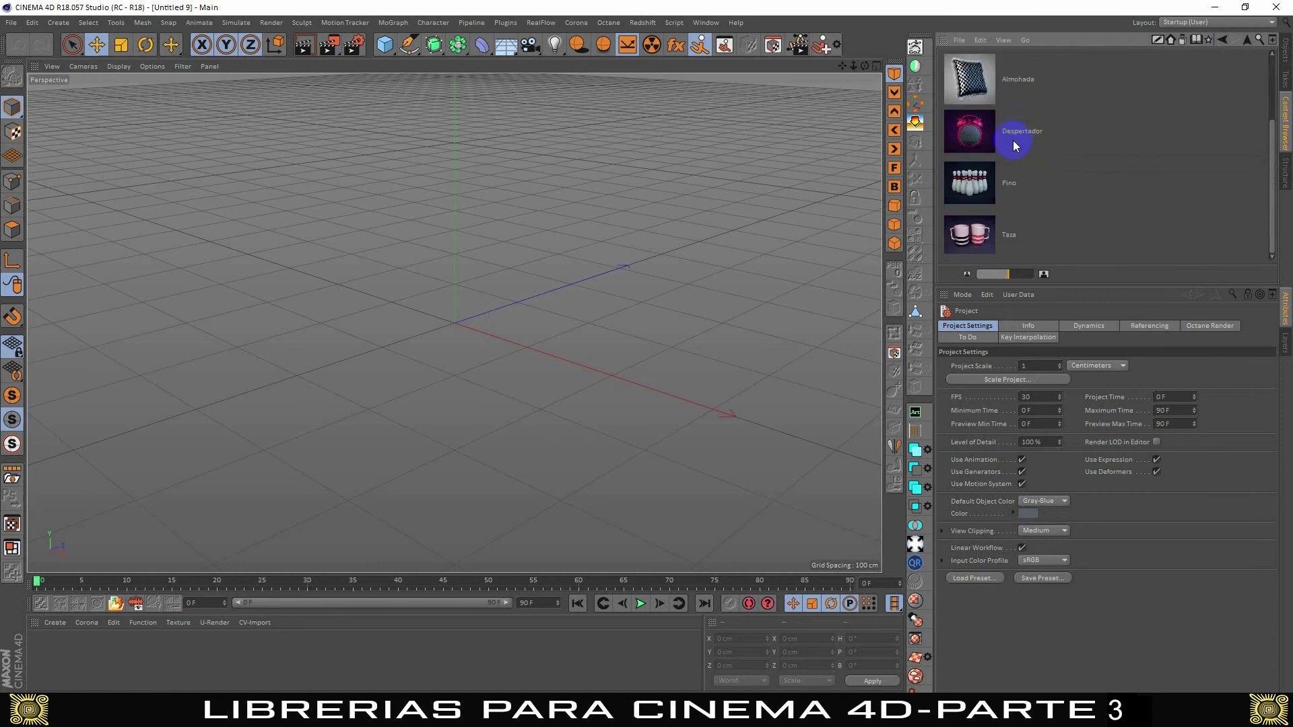
scroll(1013, 140, "up", 2)
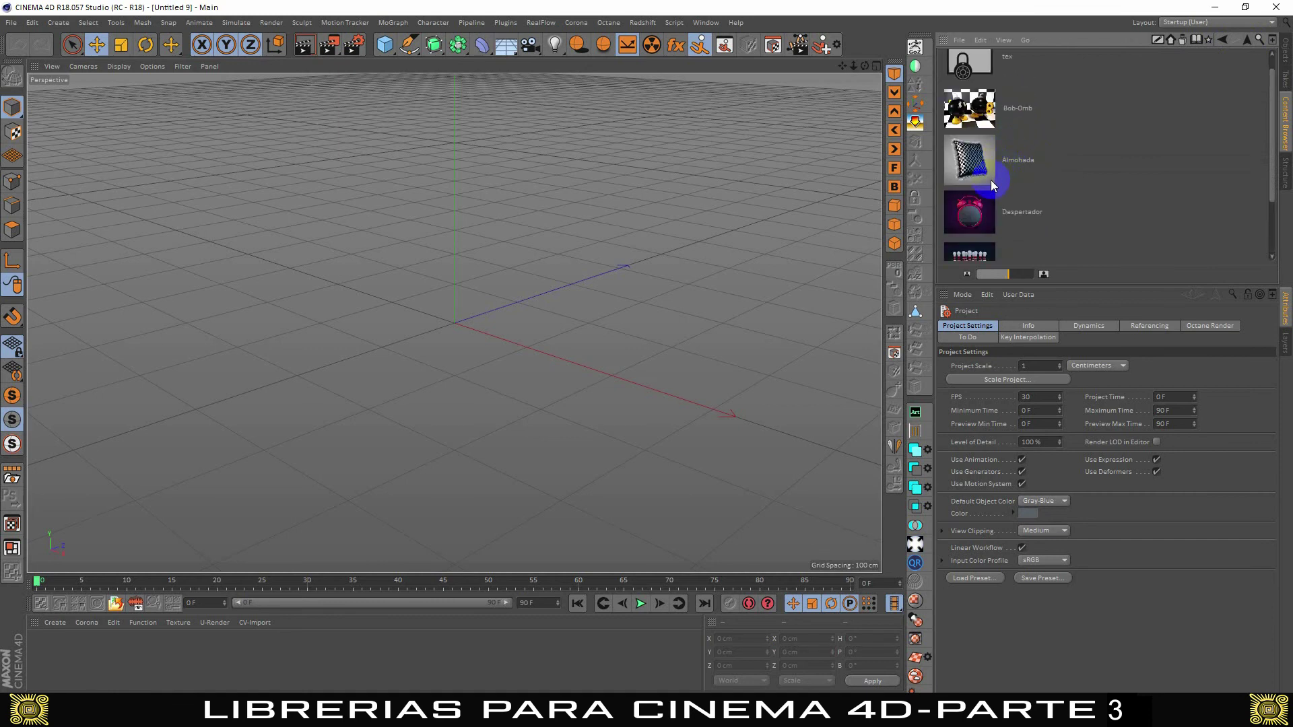
left_click_drag(992, 180, 402, 329)
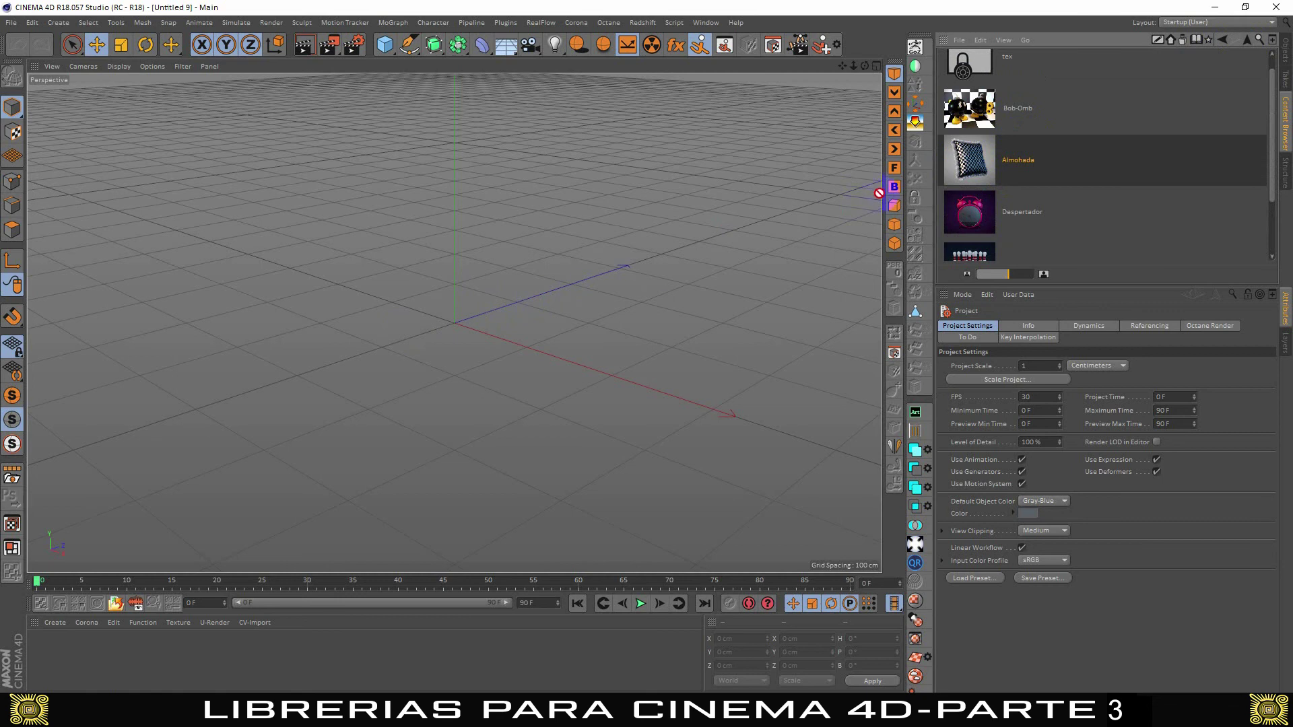
- Open the Almohada scene, then load the RoomLight studio scene
double_click(984, 171)
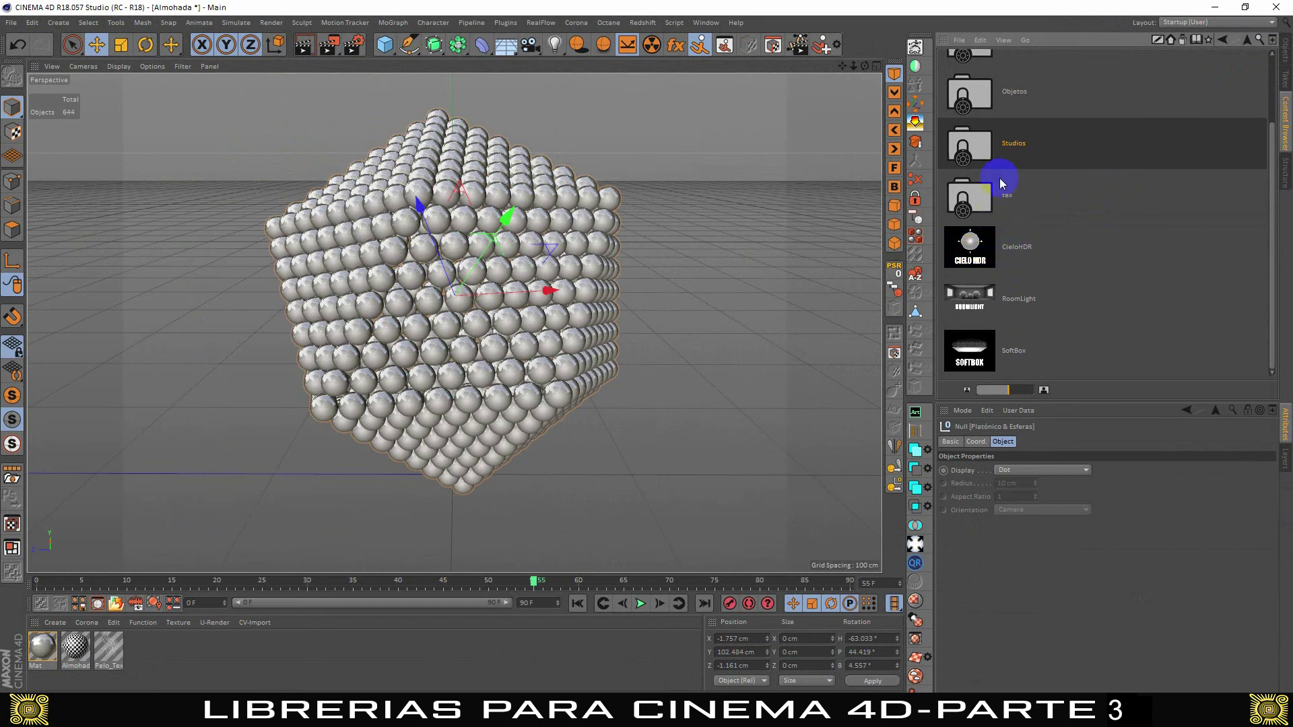
scroll(1003, 155, "up", 1)
scroll(994, 195, "down", 1)
double_click(978, 300)
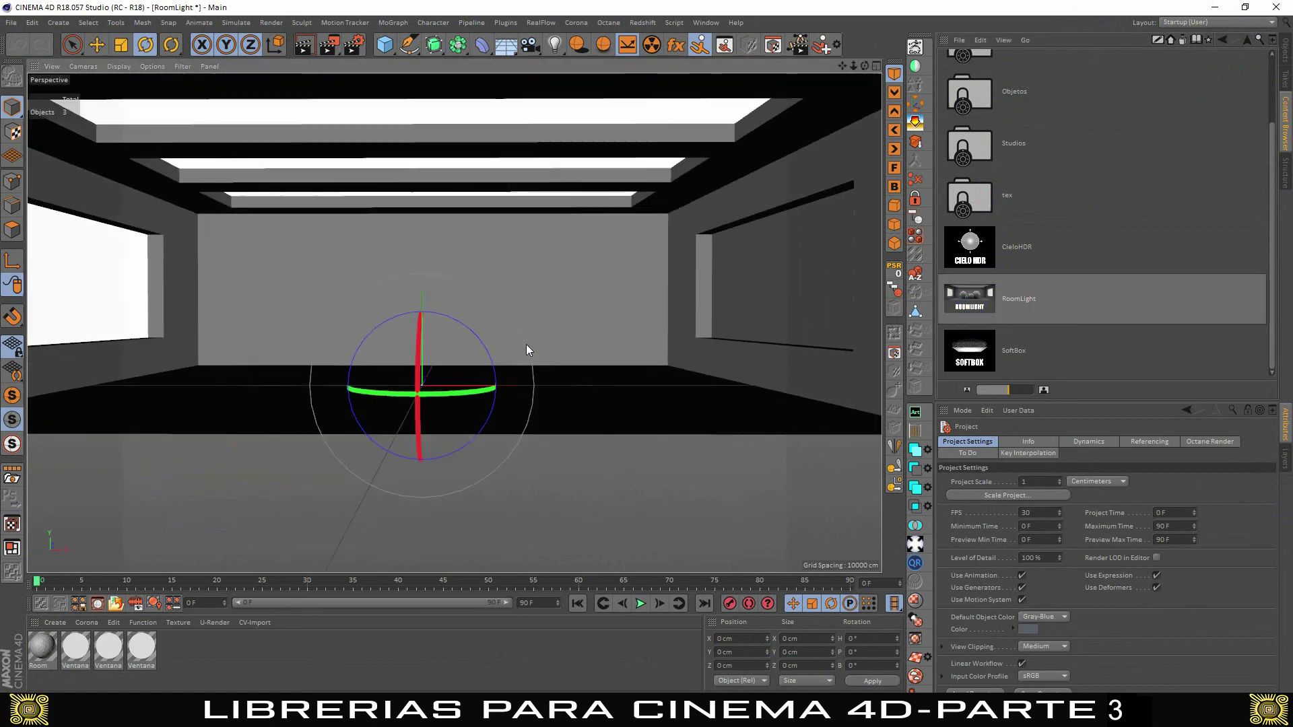
- Orbit and pan to centre the back wall, then render the room to the Picture Viewer
left_click_drag(526, 337, 518, 295)
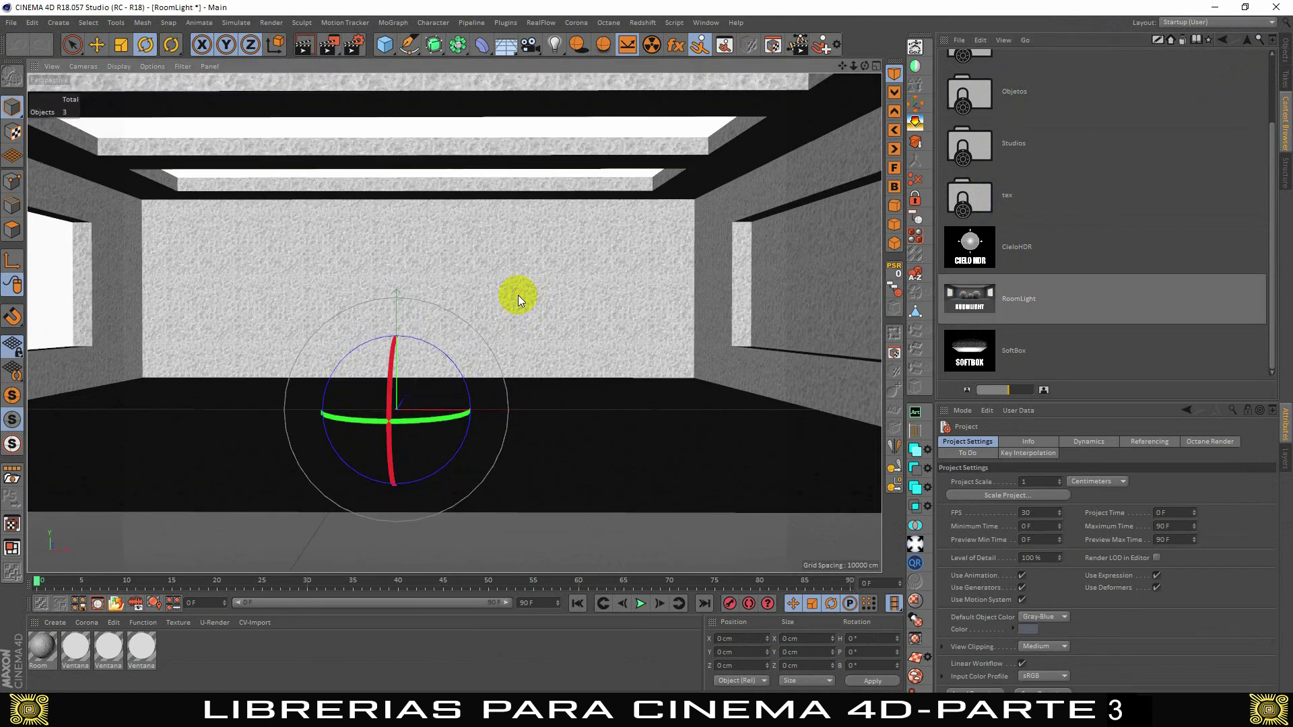
mouse_move(843, 65)
left_mouse_down()
mouse_move(653, 355)
mouse_move(641, 352)
left_mouse_up()
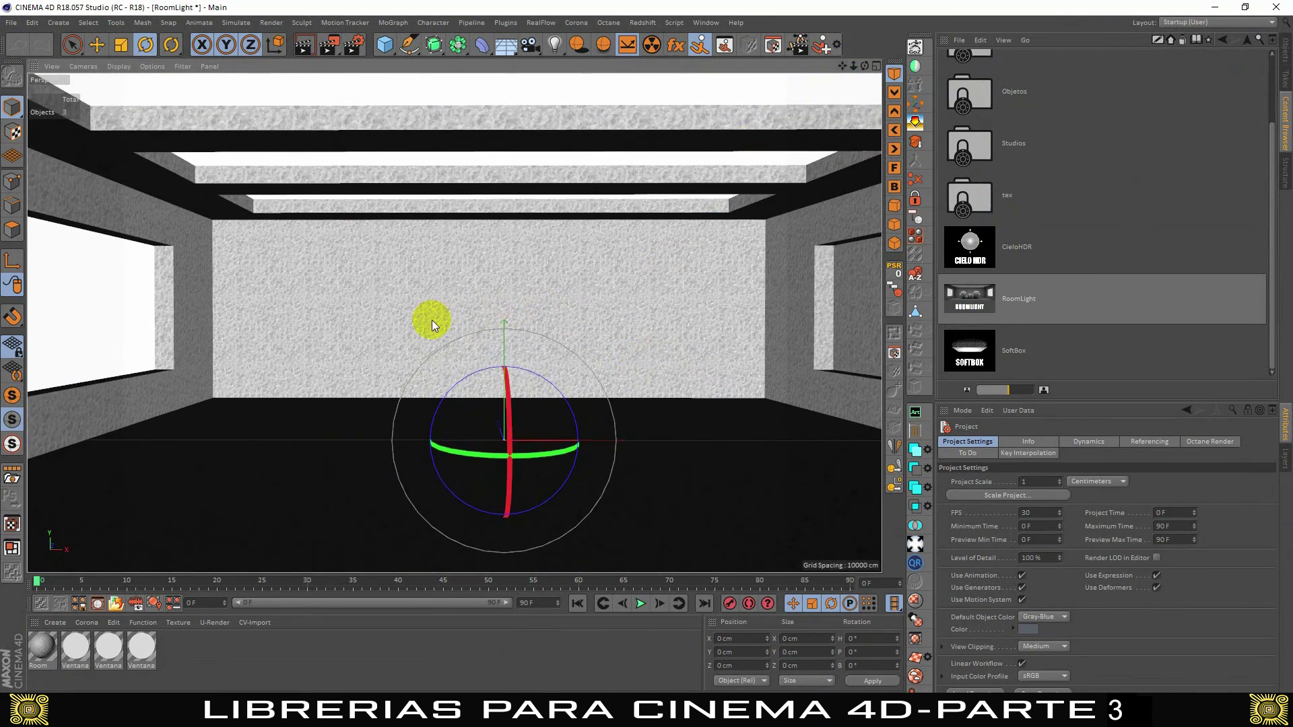
left_click(330, 47)
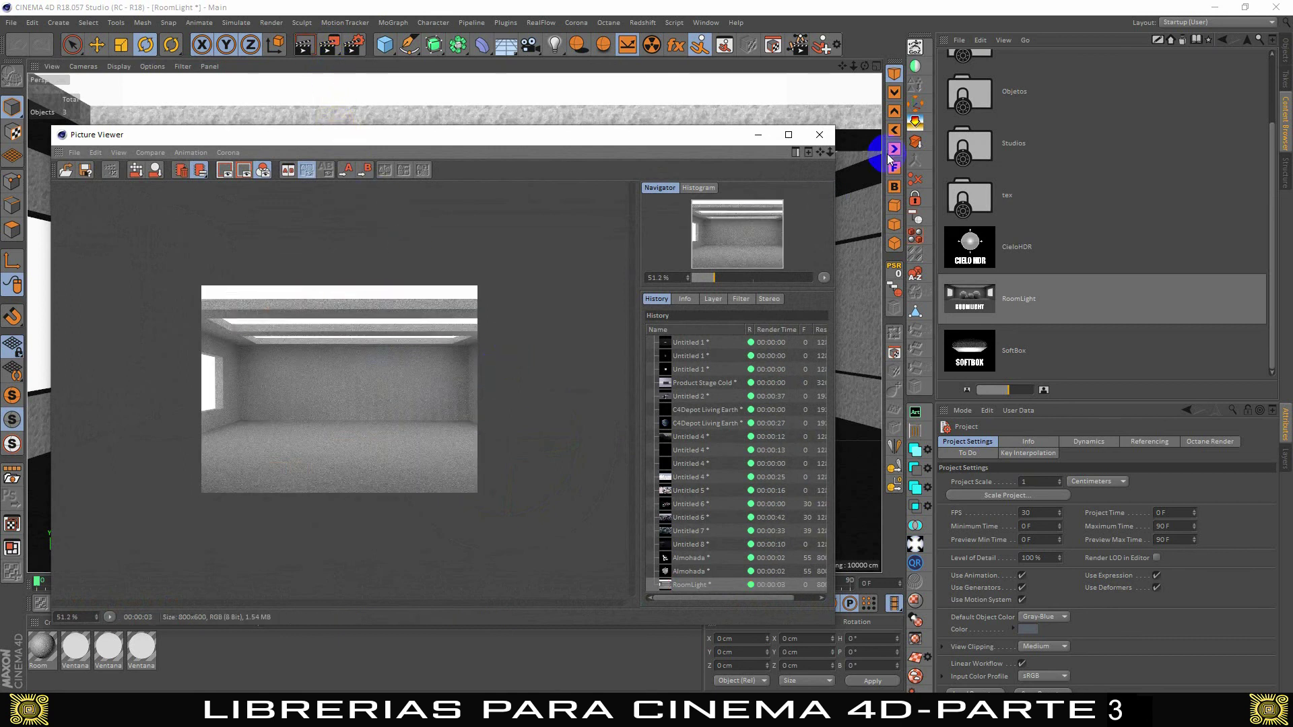
- Close the previous render, add the SoftBox light preset, and render the room again
left_click(819, 135)
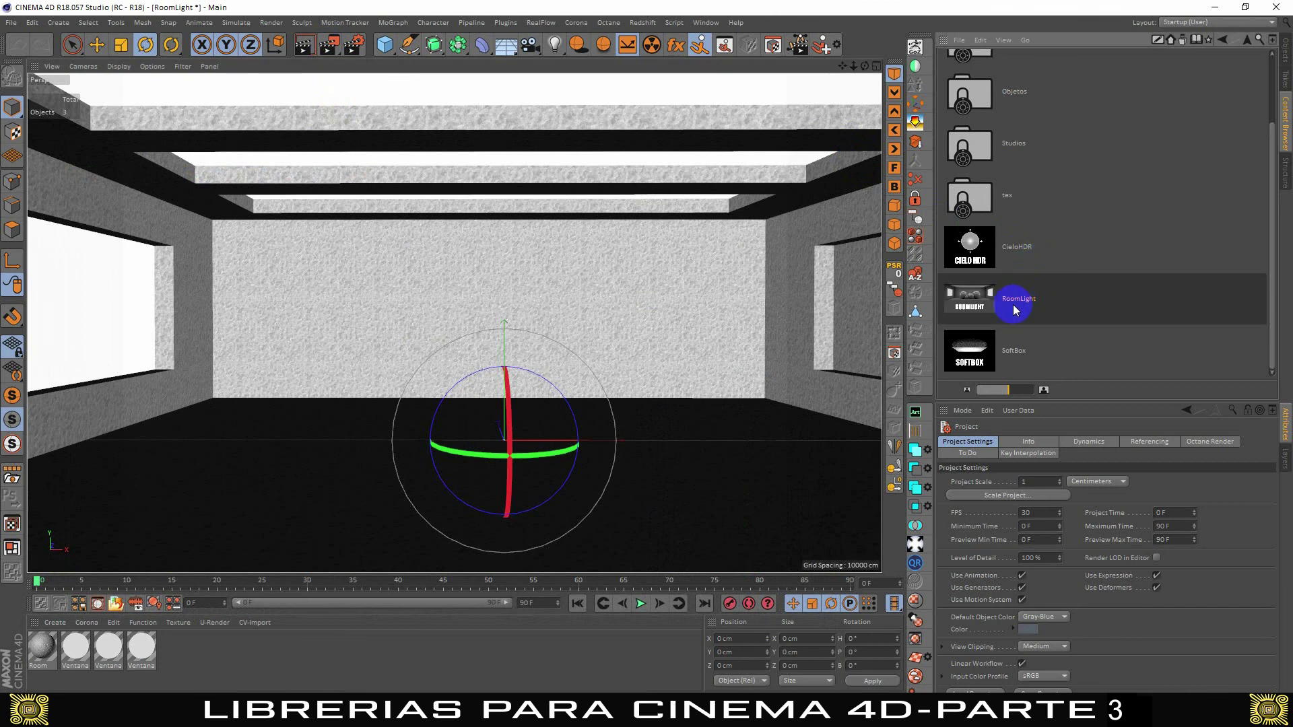
double_click(976, 349)
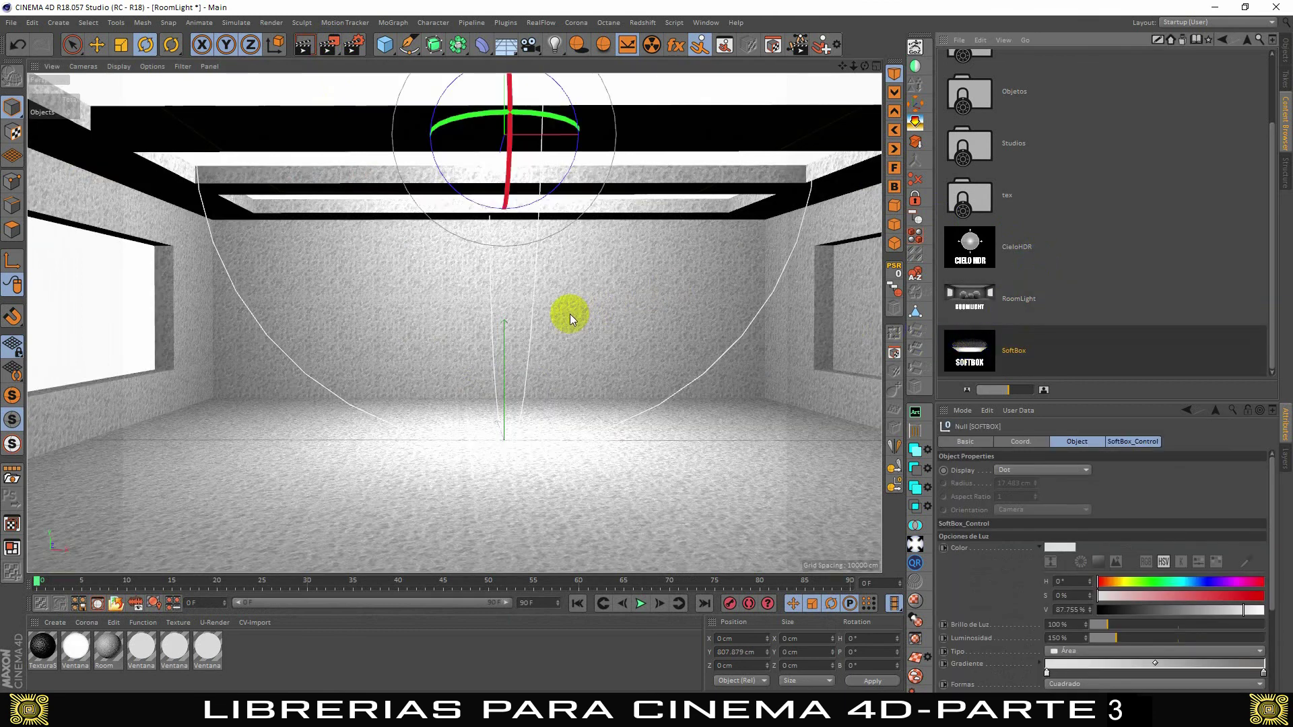
left_click(330, 53)
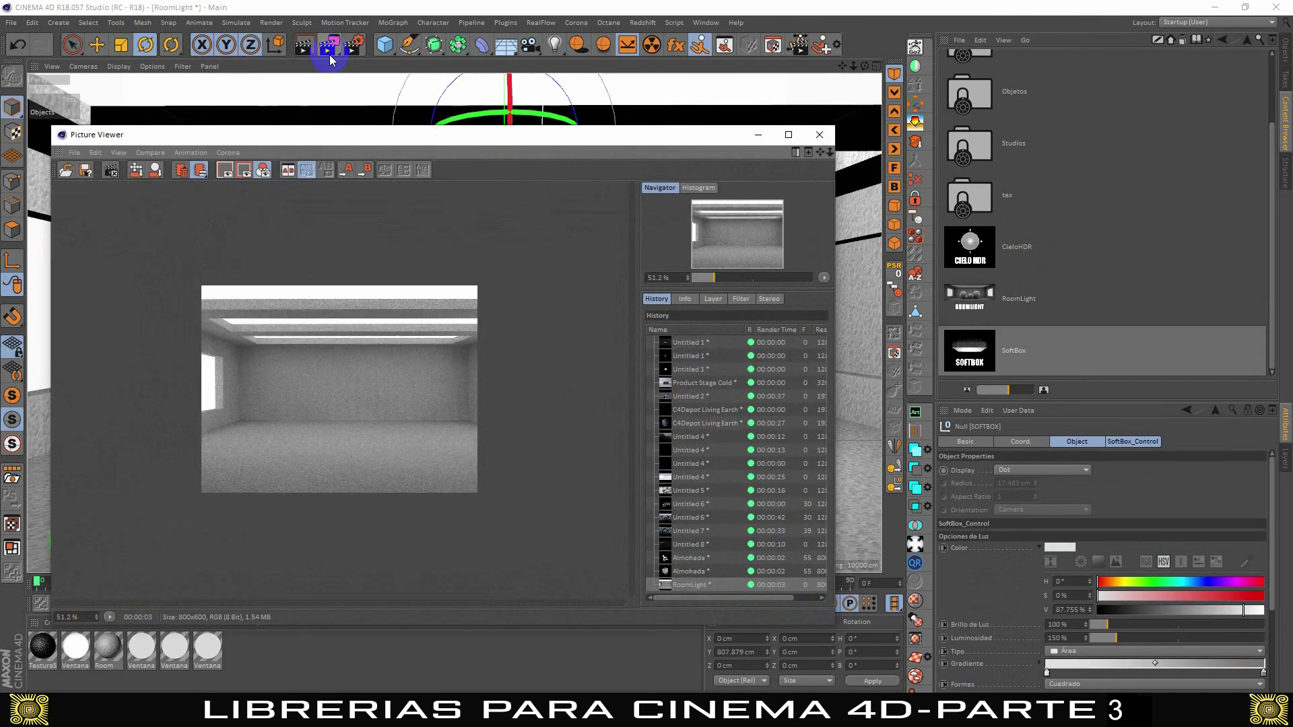